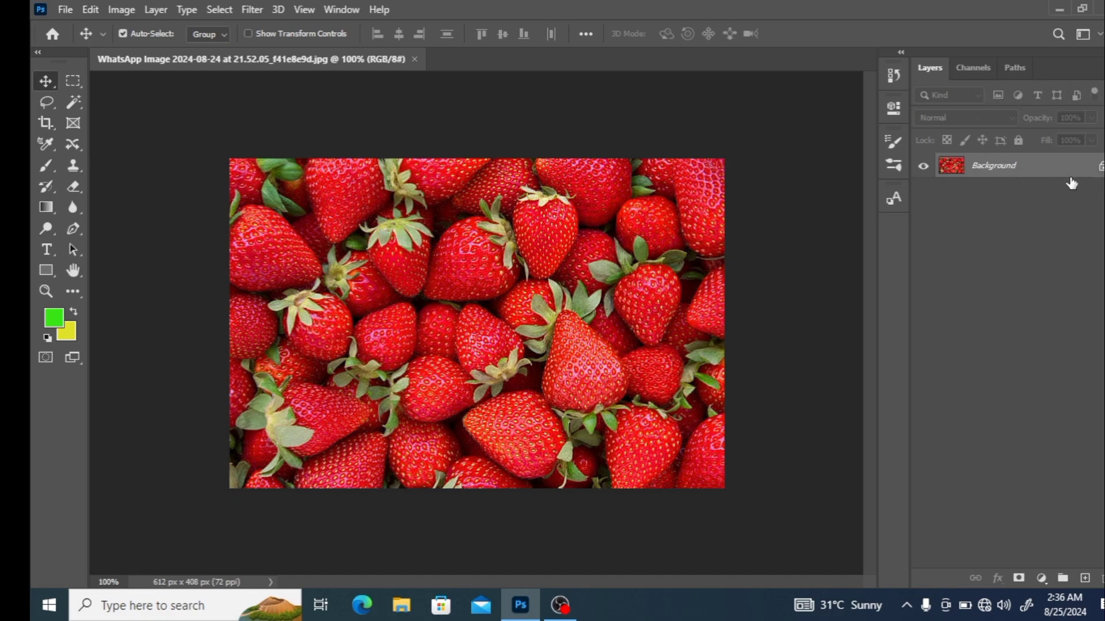
drag(297, 174, 485, 308)
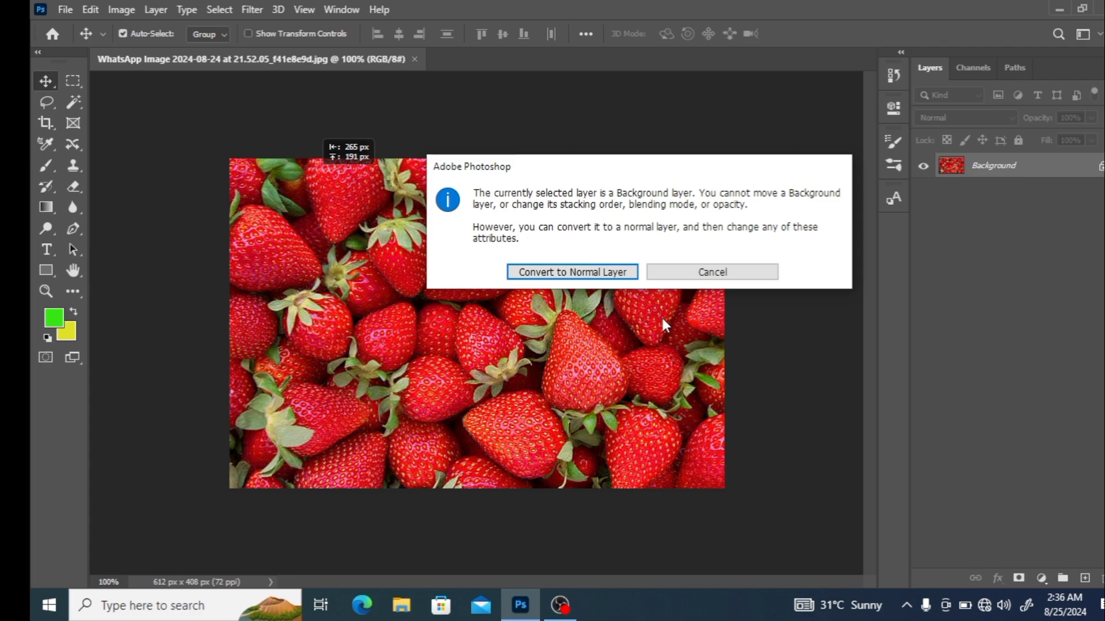
click(710, 271)
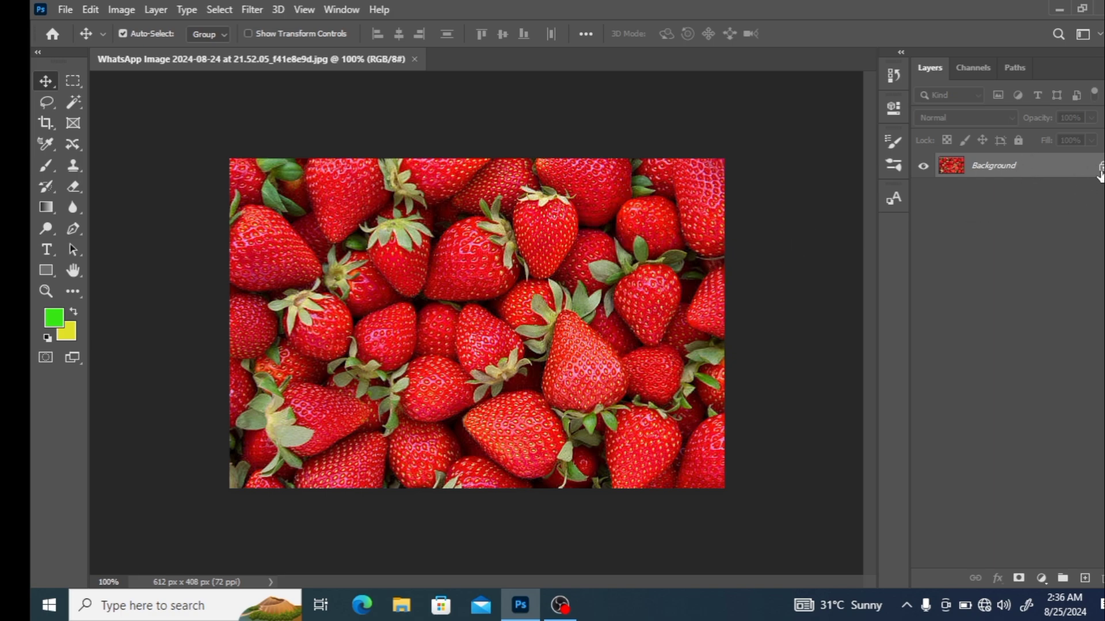
double_click(982, 172)
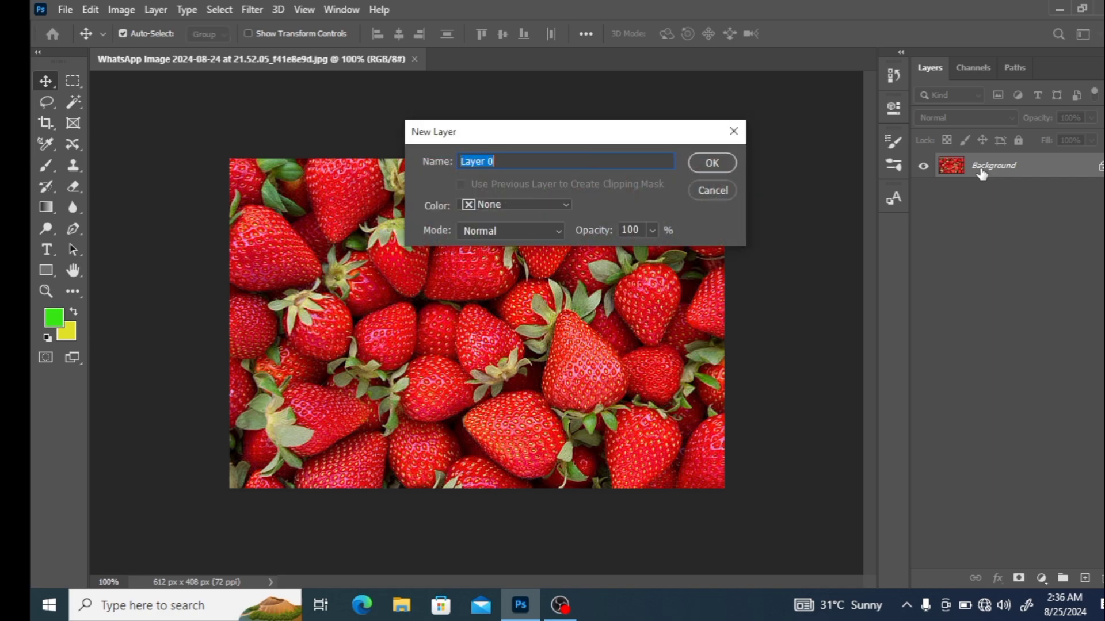
click(737, 128)
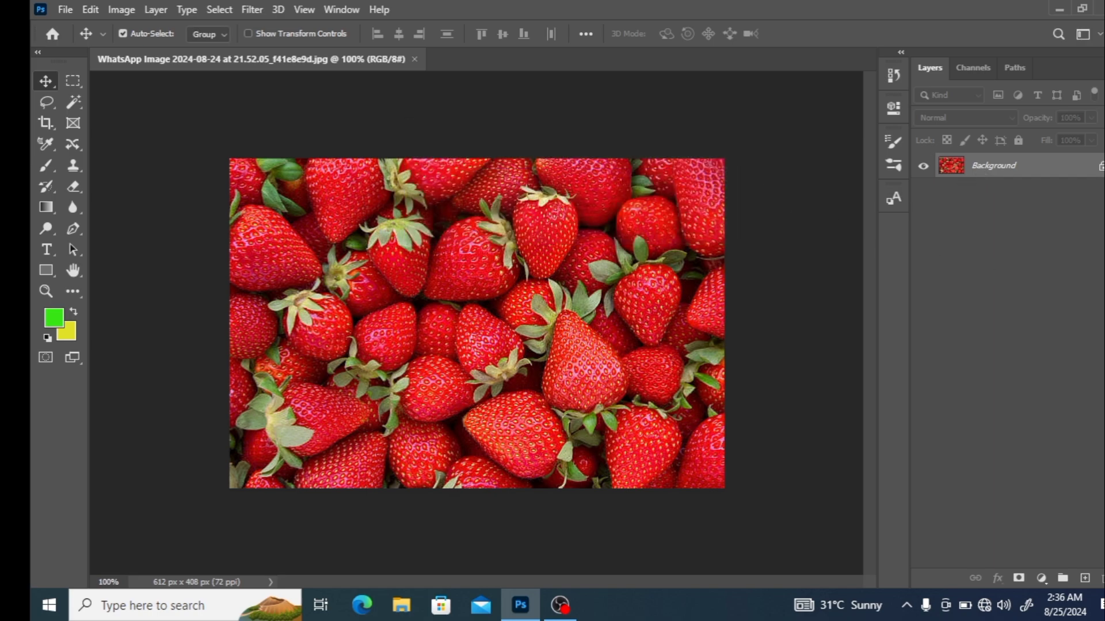
Step: Unlock the strawberry Background layer into a normal layer, and try locking all its attributes and unlocking them again
click(1101, 167)
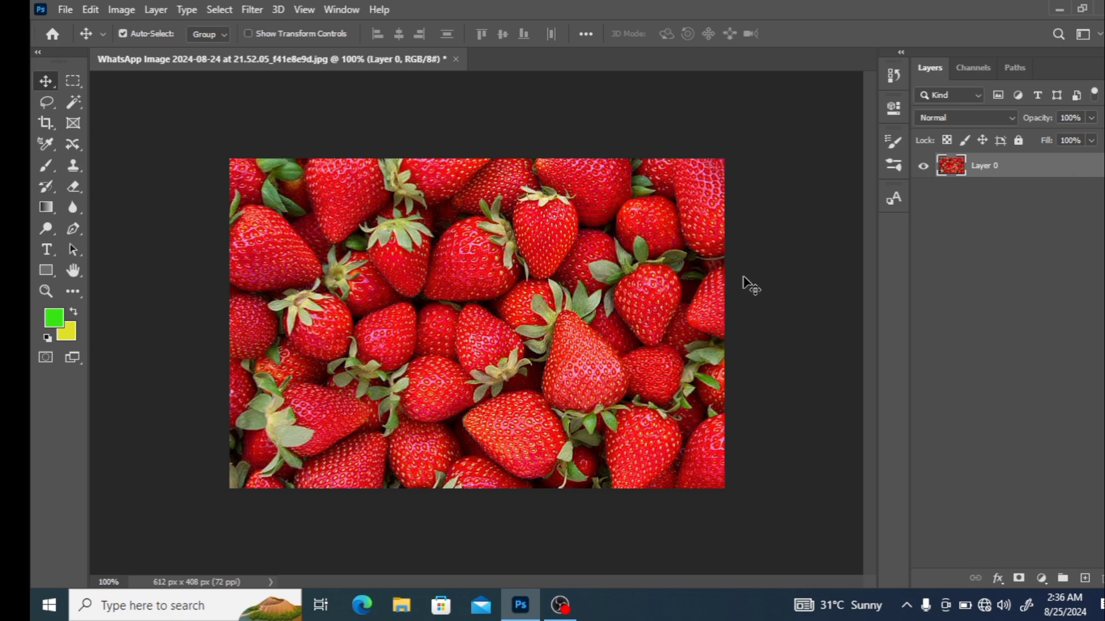
mouse_move(640, 299)
mouse_down()
mouse_move(565, 273)
mouse_move(661, 303)
mouse_move(672, 294)
mouse_move(631, 296)
mouse_move(644, 305)
mouse_up()
click(1020, 142)
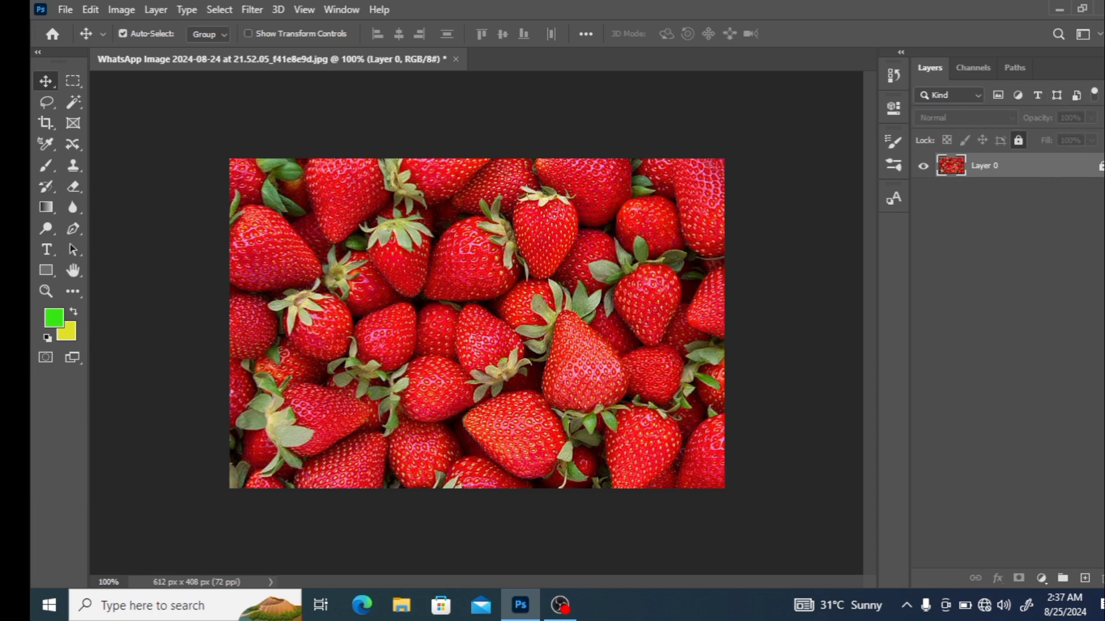
click(1019, 141)
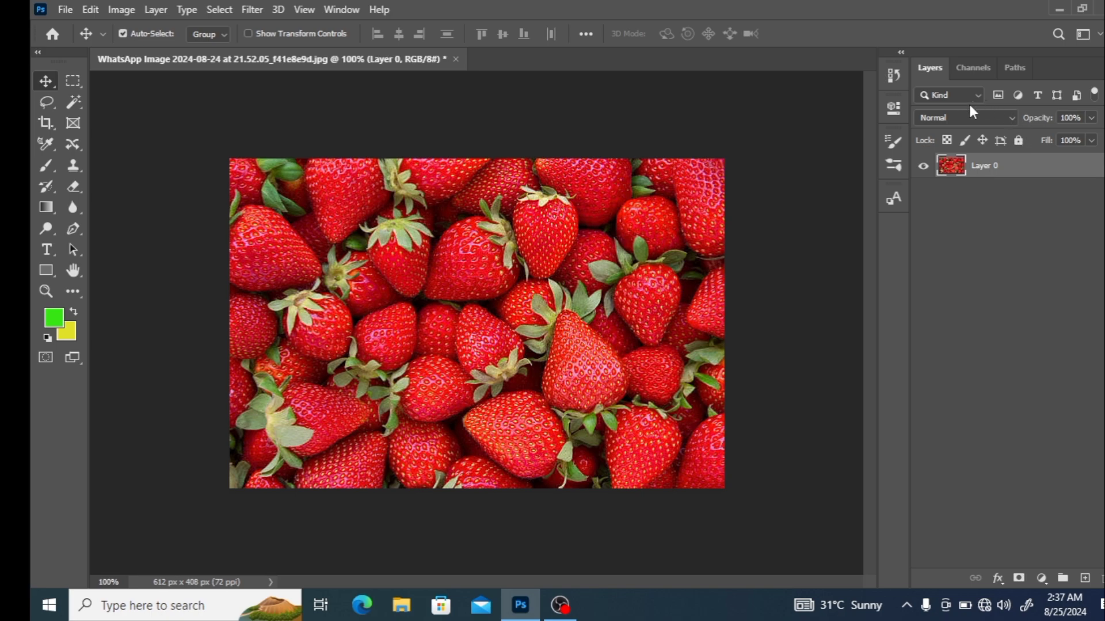
Step: Add a new layer above the strawberries and paint a broad green zigzag across it with a 77 px brush
click(1086, 581)
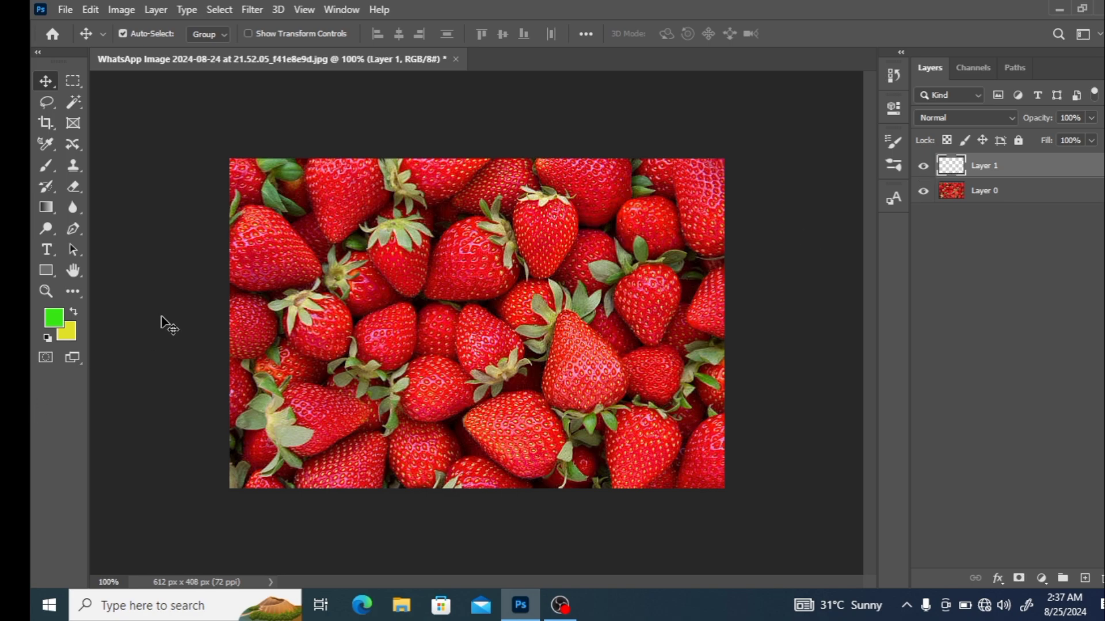
click(55, 163)
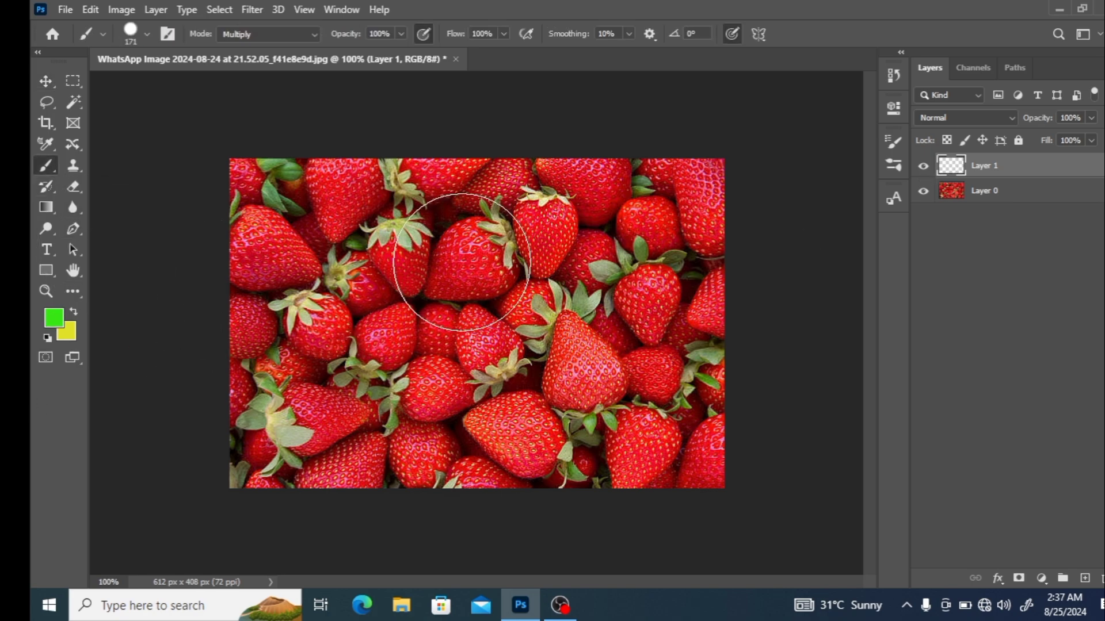
click(147, 34)
click(147, 82)
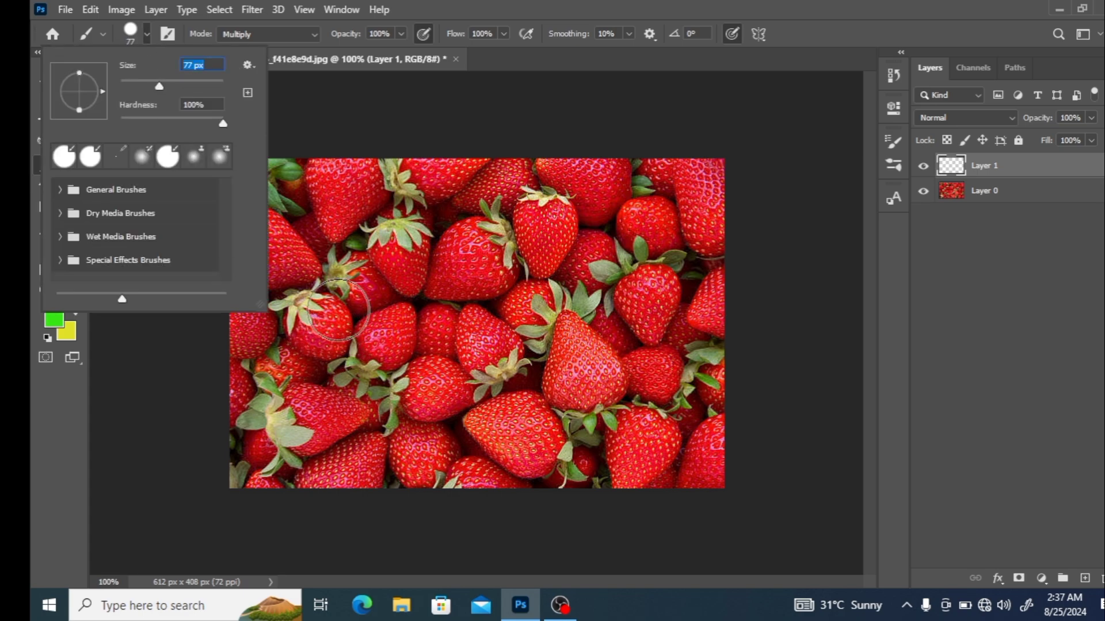
mouse_move(334, 230)
mouse_down()
mouse_move(365, 210)
mouse_move(324, 300)
mouse_move(520, 242)
mouse_move(447, 333)
mouse_move(568, 381)
mouse_move(655, 344)
mouse_move(640, 397)
mouse_move(602, 419)
mouse_move(462, 417)
mouse_move(555, 373)
mouse_move(475, 366)
mouse_move(597, 280)
mouse_up()
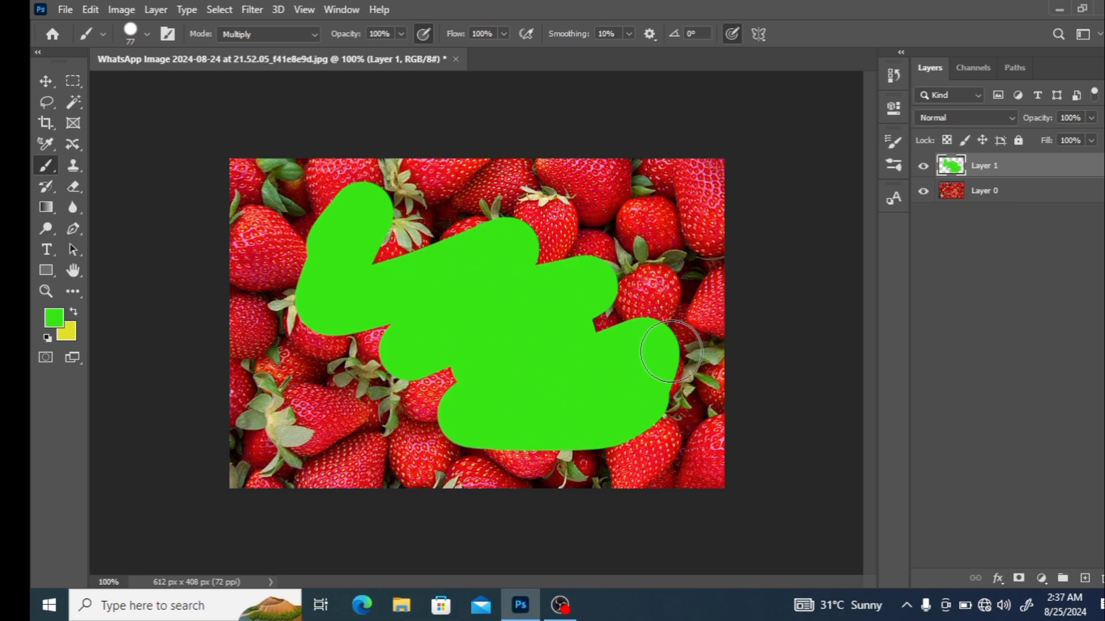
Step: Try the green paint layer at about 51% opacity, and set its opacity back to 100%
click(1090, 118)
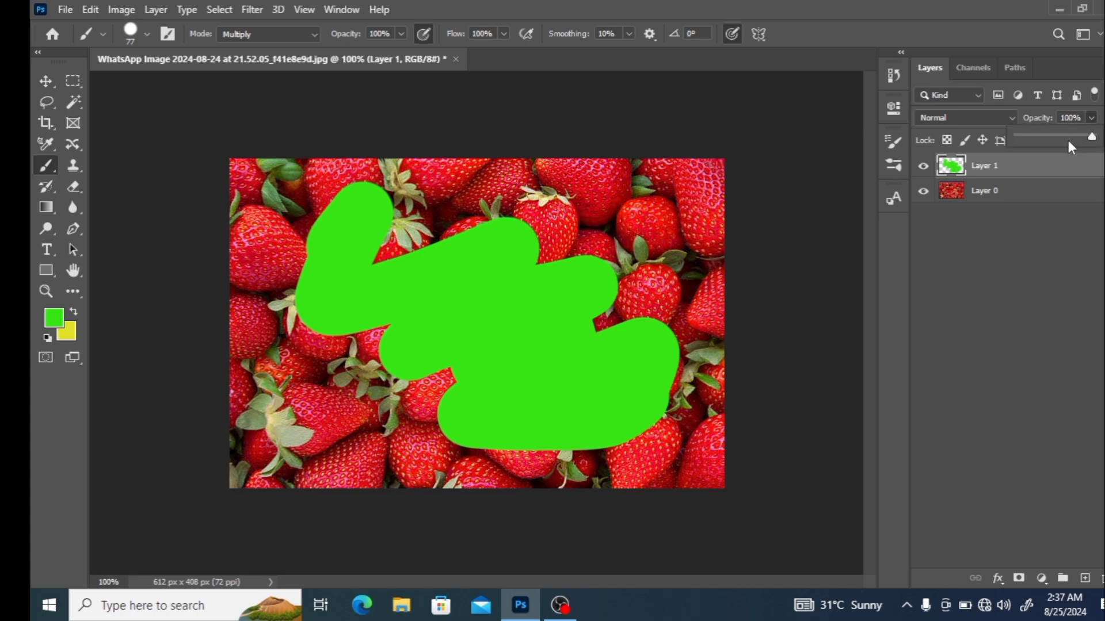
mouse_move(1068, 140)
mouse_down()
mouse_move(1029, 144)
mouse_move(1062, 133)
mouse_up()
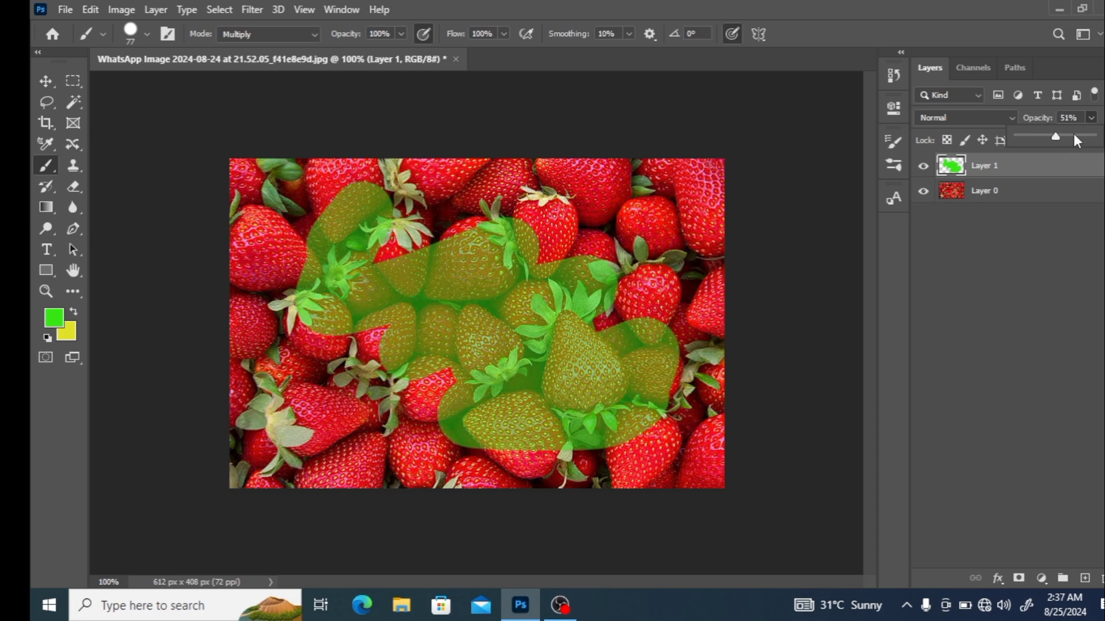
drag(1078, 137, 1096, 137)
click(1089, 126)
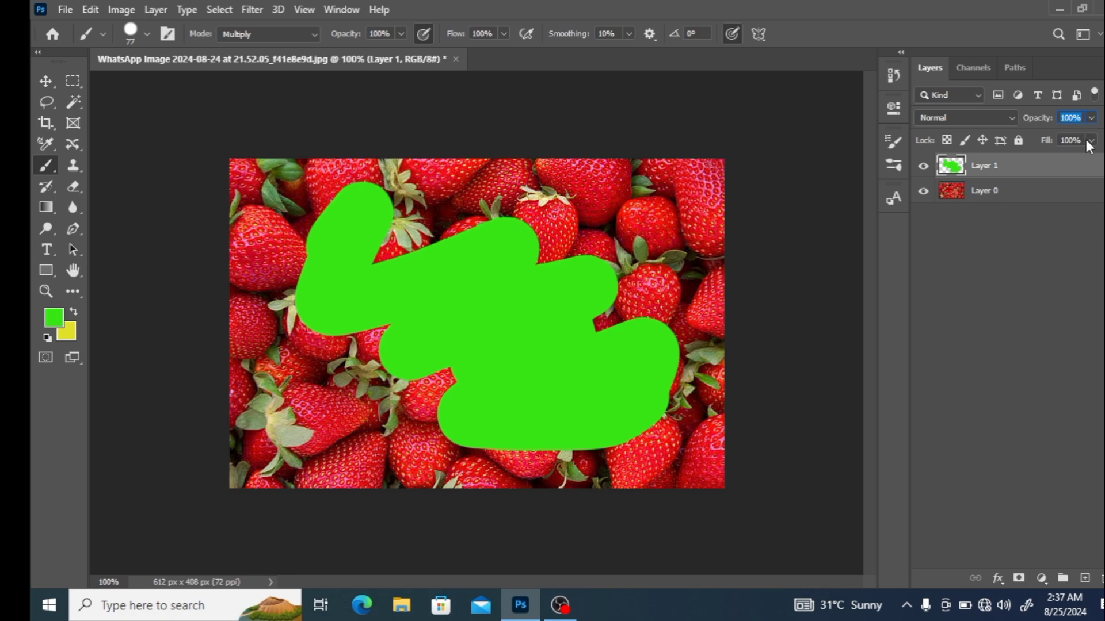
Step: Try out the green paint layer's Fill setting and return it to 100%
click(1091, 143)
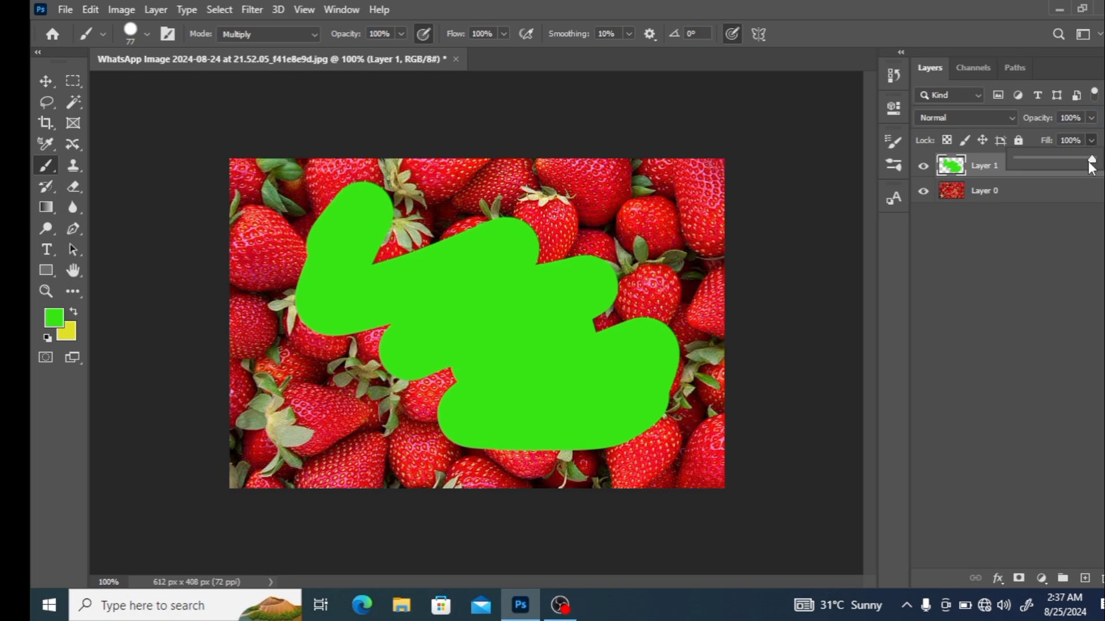
mouse_move(1091, 160)
mouse_down()
mouse_move(1015, 161)
mouse_move(1098, 156)
mouse_up()
click(1090, 143)
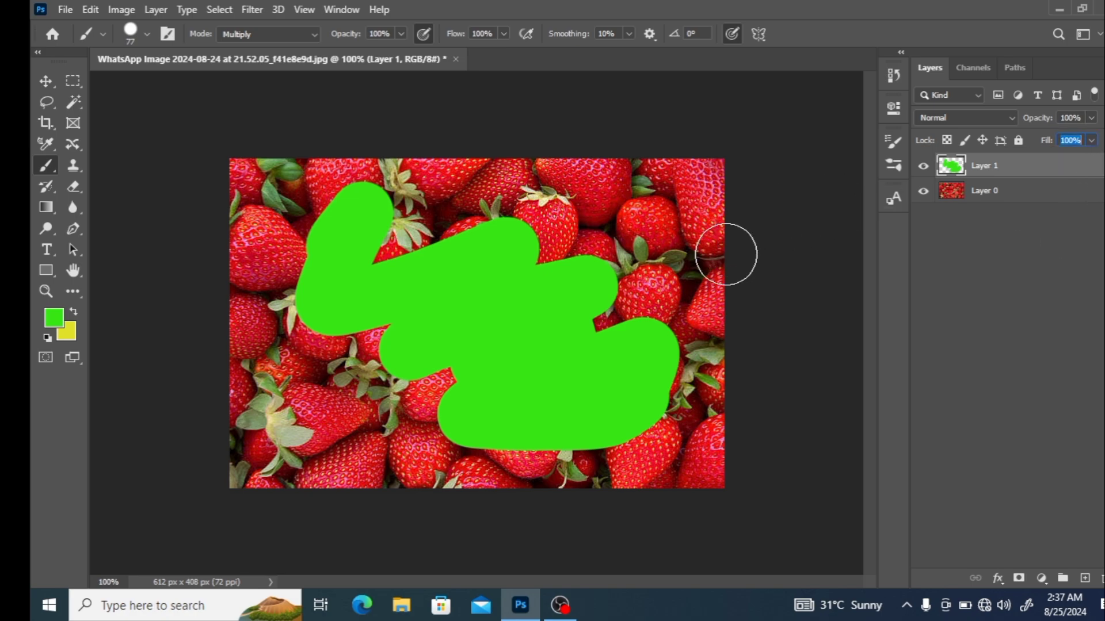
Step: Paint a single green dab in the middle of the scribble and move the painted layer slightly up and left
click(519, 318)
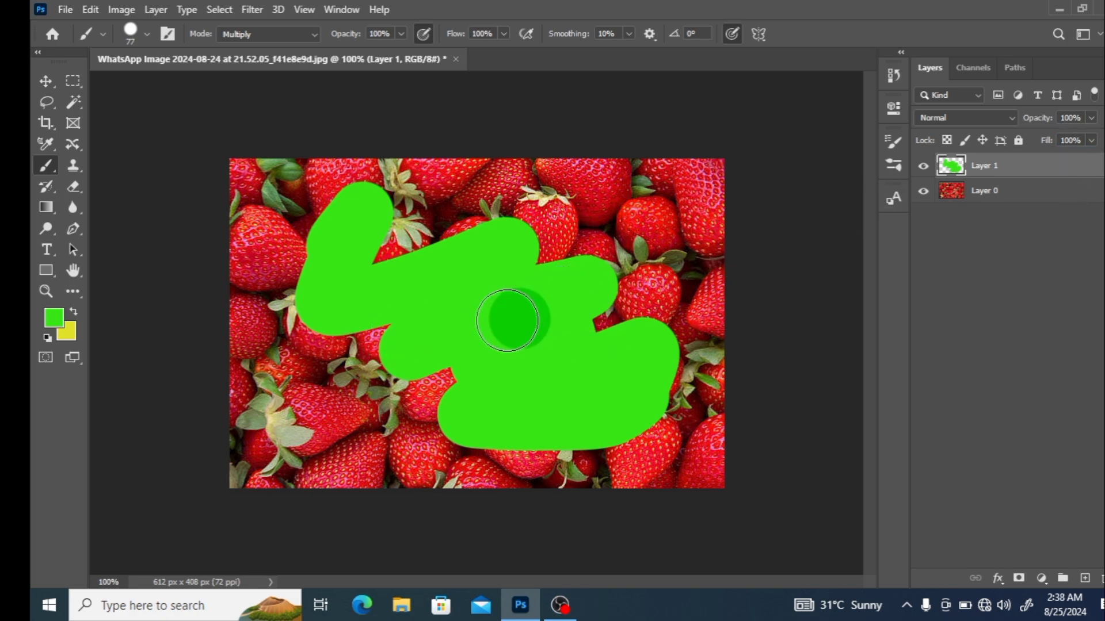
click(46, 81)
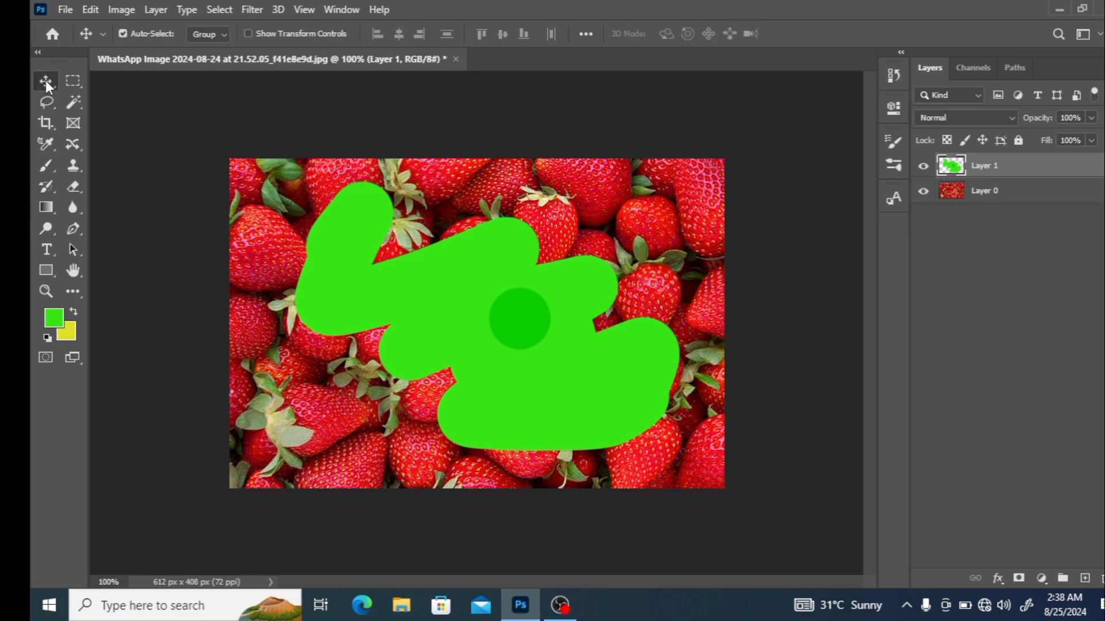
drag(468, 305, 453, 274)
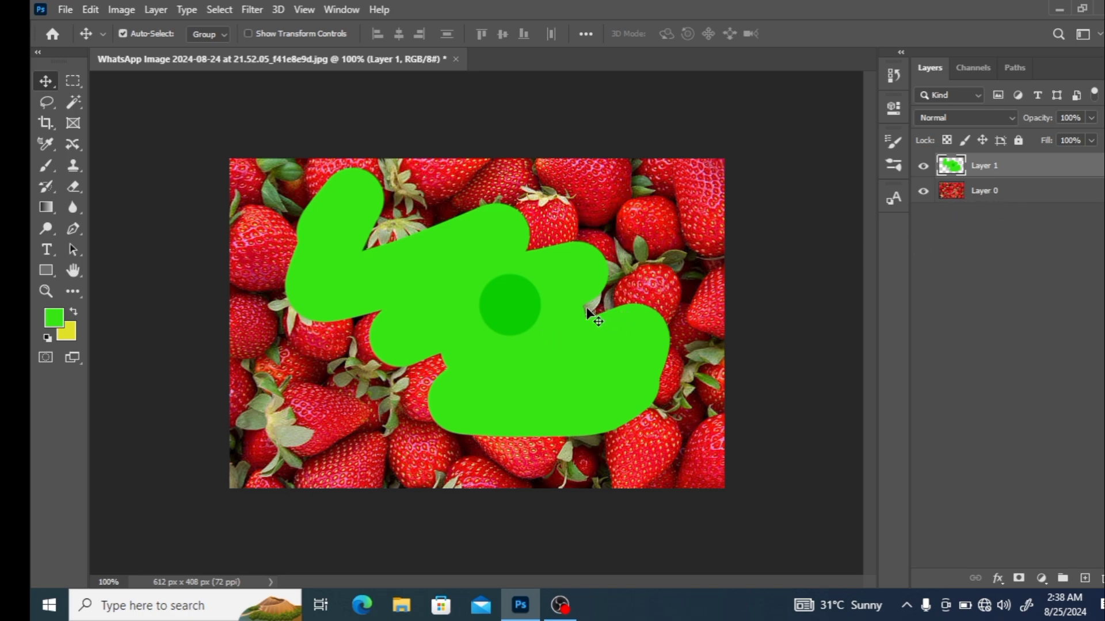
Step: Undo the layer move and all brush strokes on the paint layer
key(ctrl+z)
key(ctrl+z)
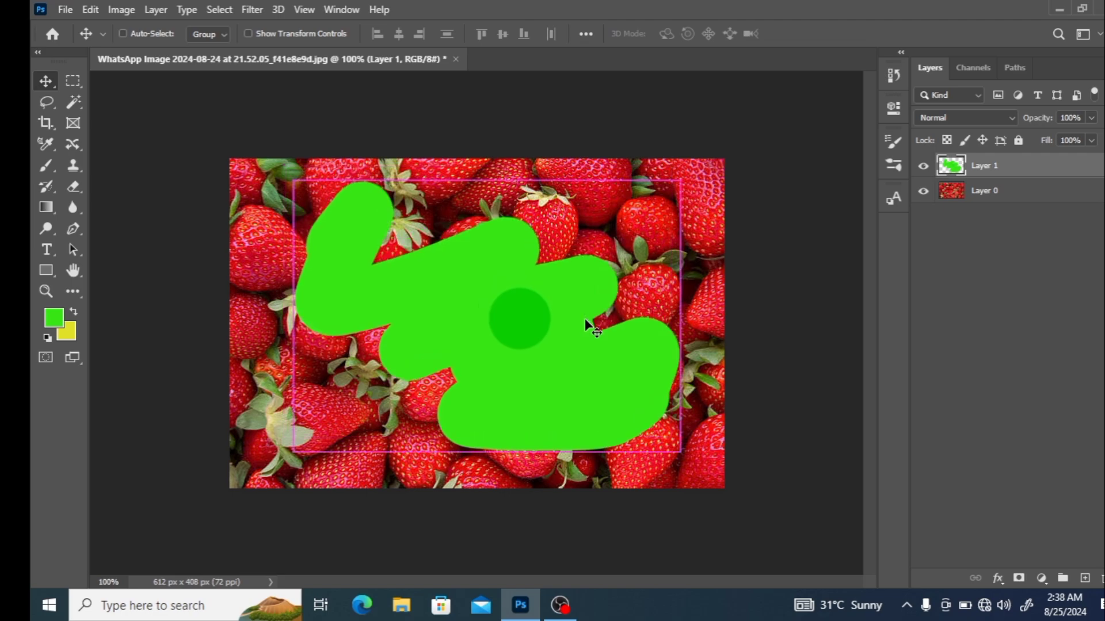
key(ctrl+z)
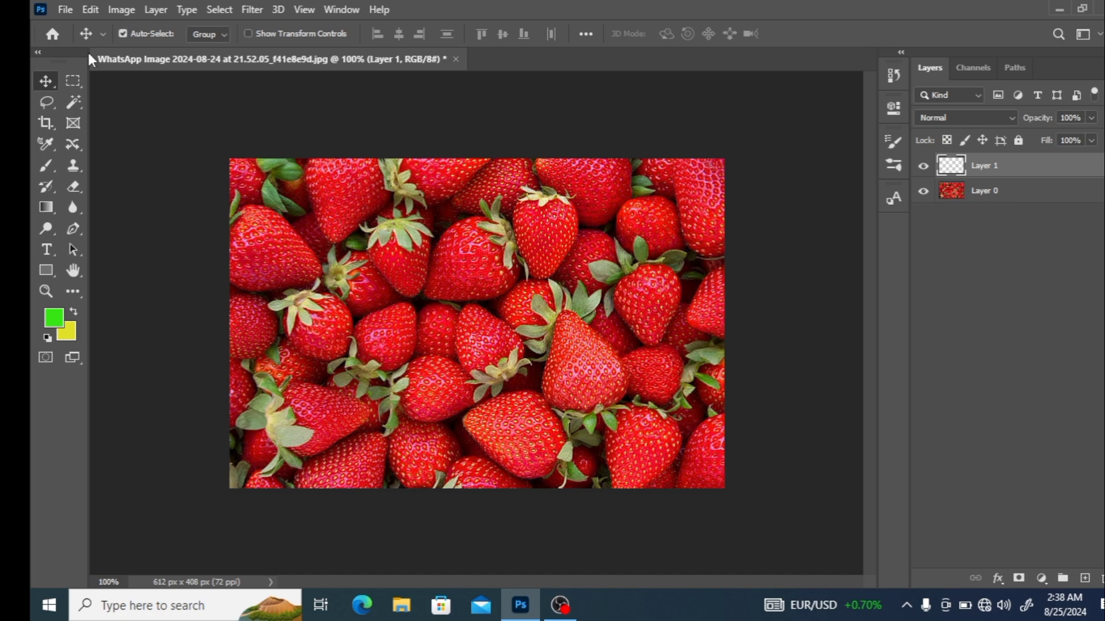
Step: Open the three-apples picture "WhatsApp Image 2024-08-24 at 21.52.06_529e2e60.jpg" from the Documents folder
click(69, 9)
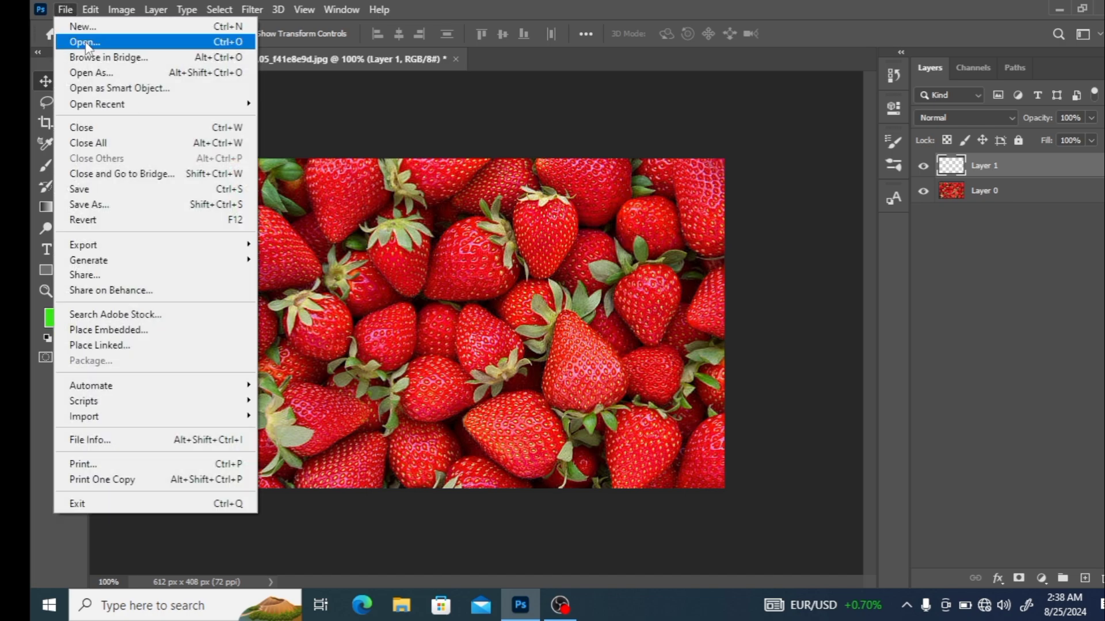
click(93, 43)
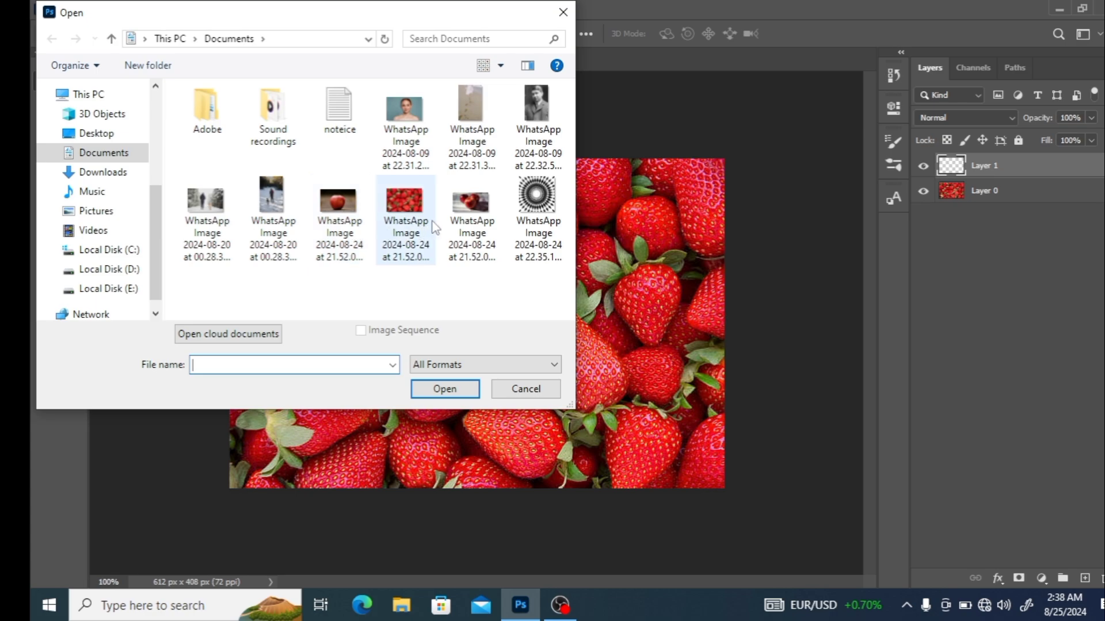
click(460, 214)
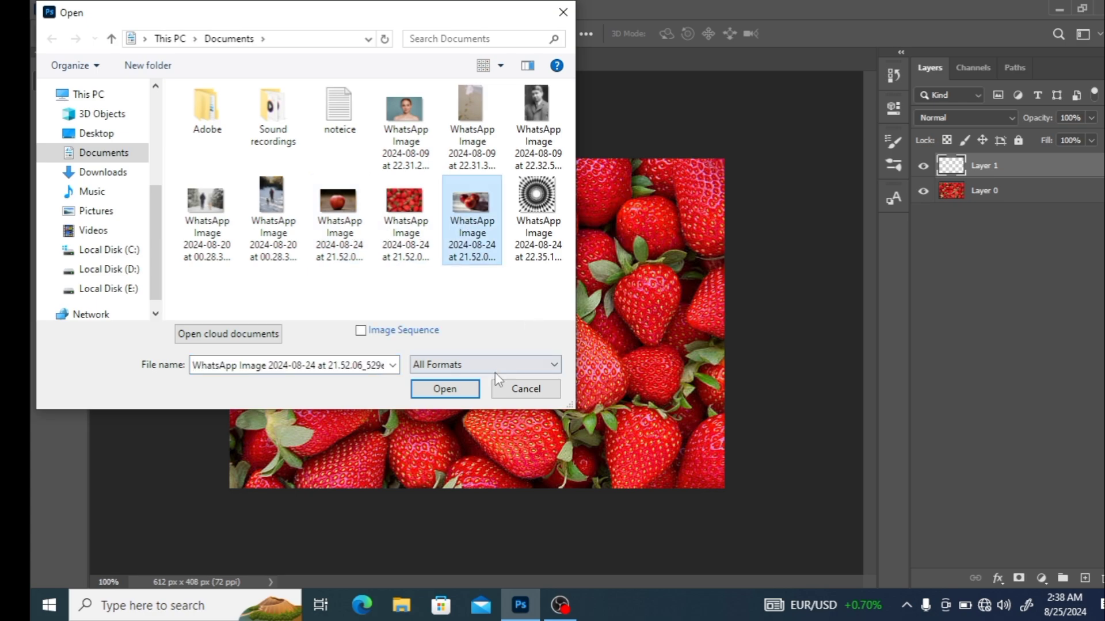
click(445, 389)
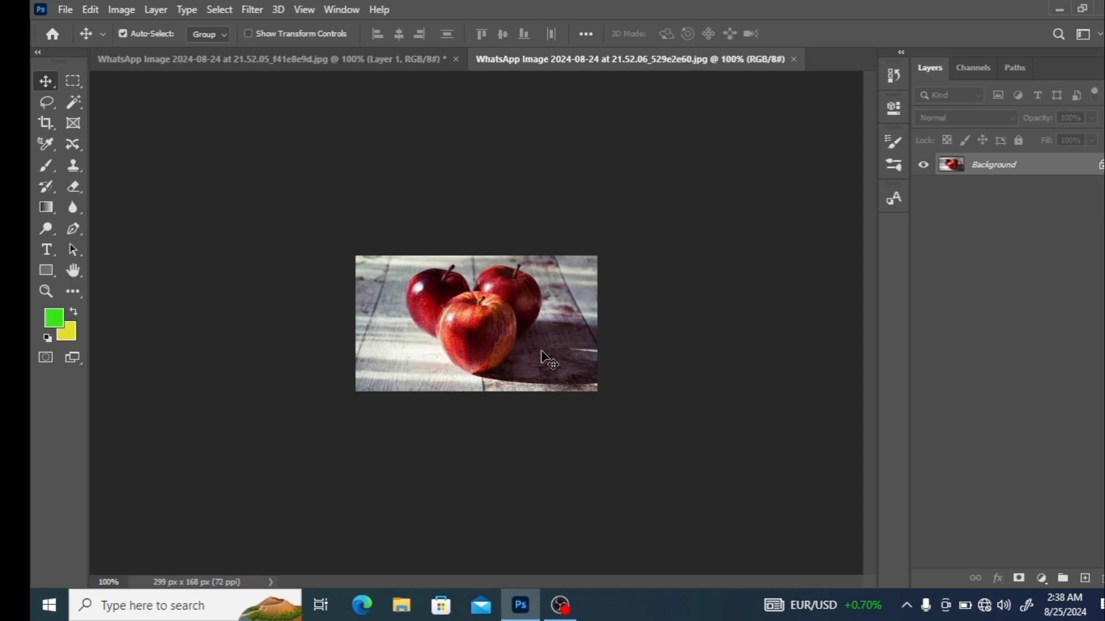
Step: Bring the apple picture into the strawberry document as a new layer and delete the empty Layer 1
scroll(540, 357, up, 5)
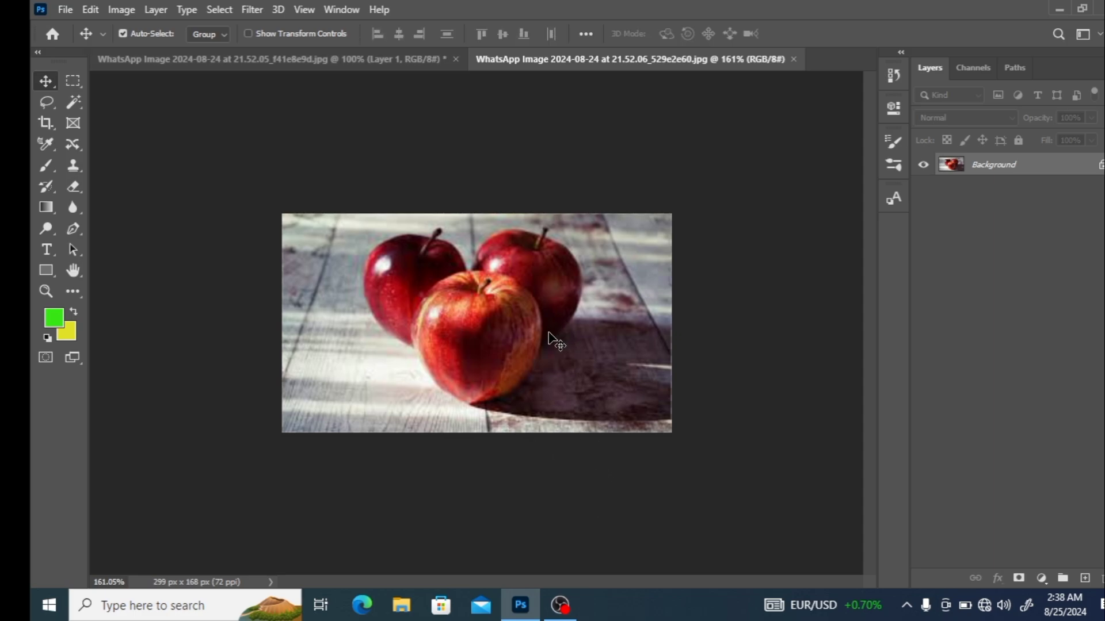
drag(549, 344, 482, 297)
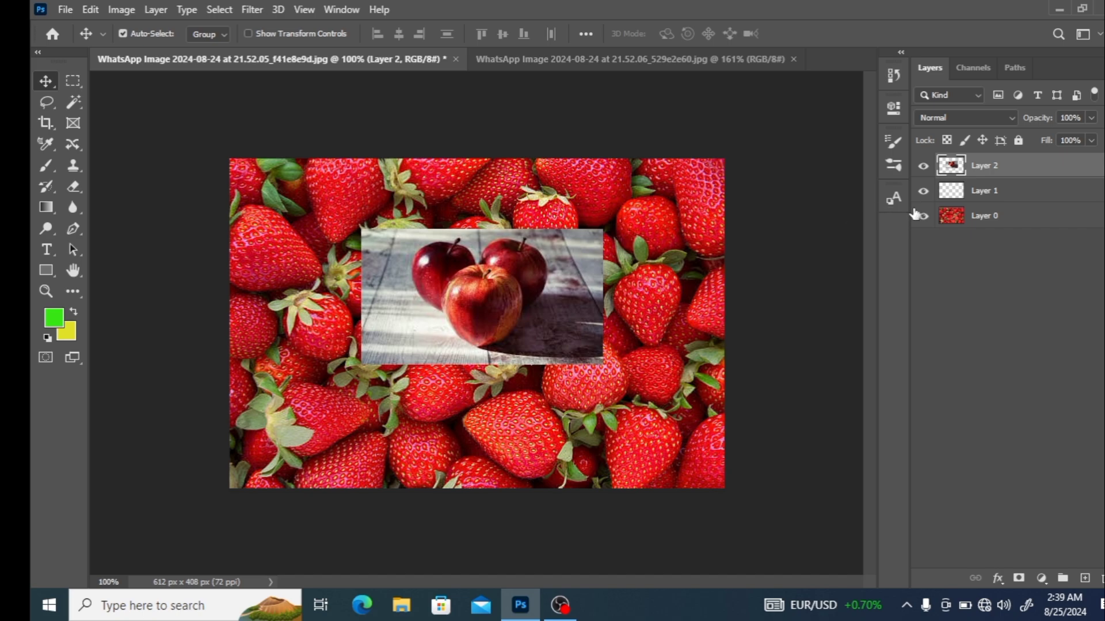
drag(1062, 393, 1101, 586)
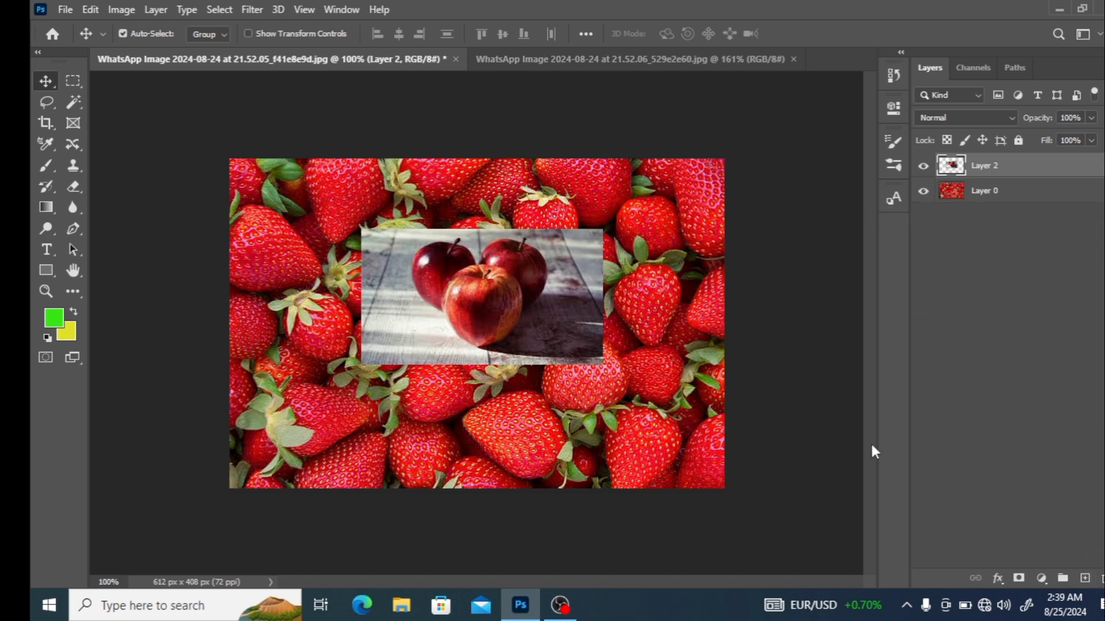
Step: Reposition the apple layer near the centre of the strawberry image
mouse_move(505, 286)
mouse_down()
mouse_move(502, 310)
mouse_move(472, 284)
mouse_move(509, 306)
mouse_up()
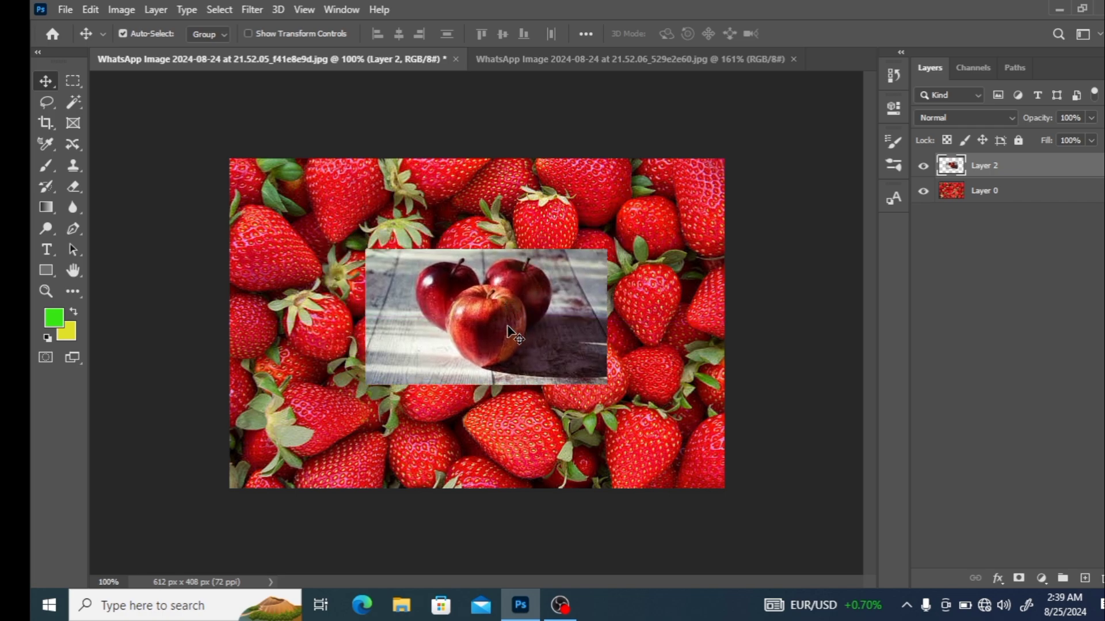
scroll(511, 333, up, 2)
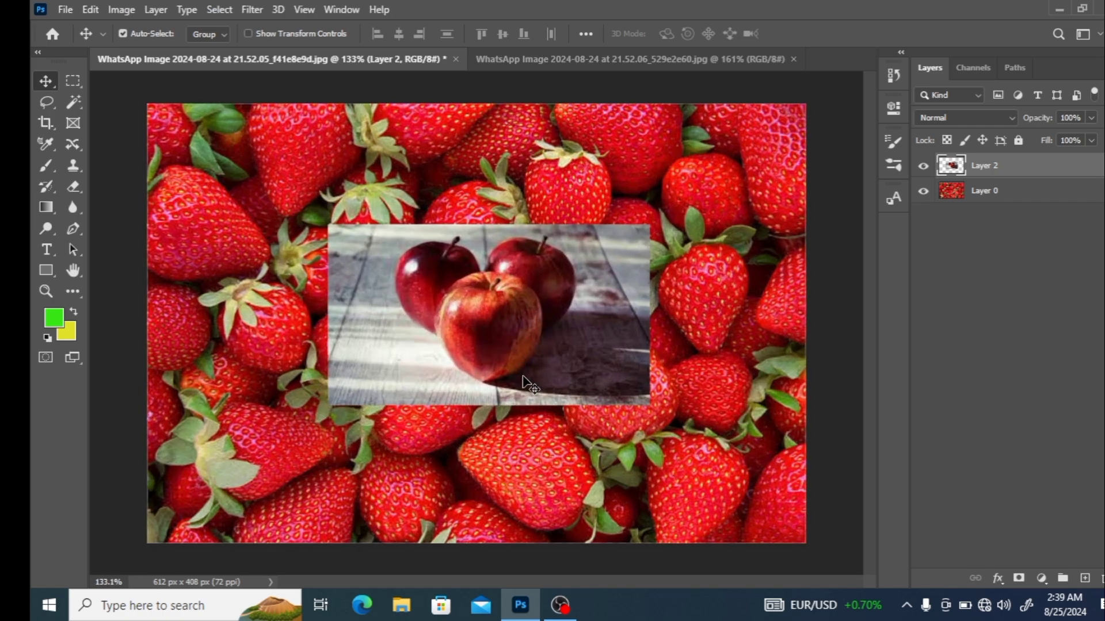
mouse_move(523, 379)
mouse_down()
mouse_move(511, 364)
mouse_move(474, 359)
mouse_move(495, 372)
mouse_move(525, 361)
mouse_up()
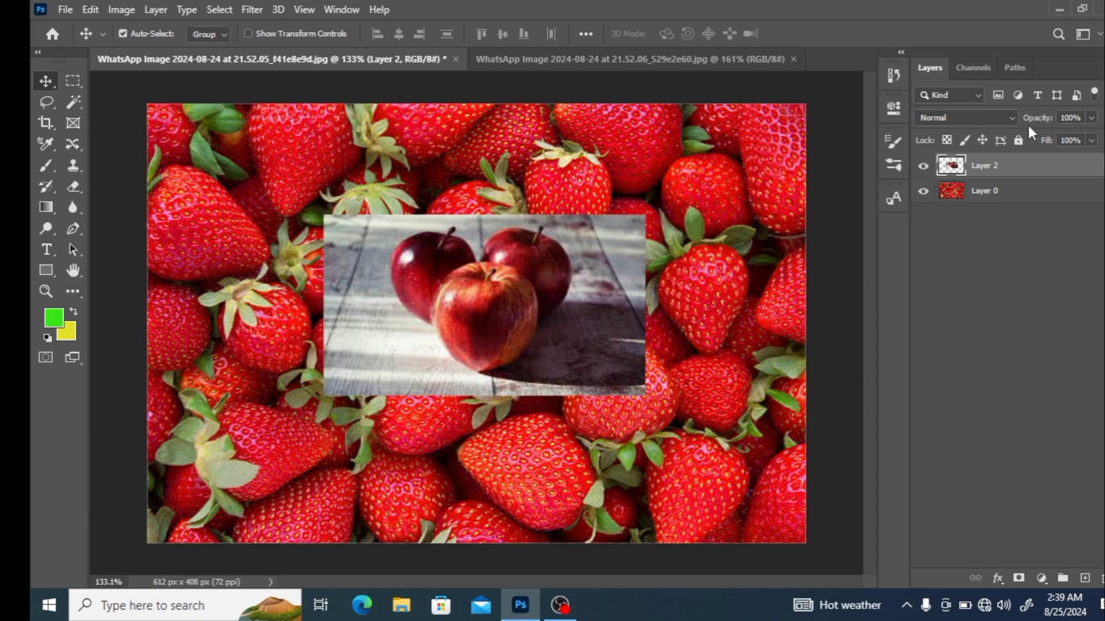
Step: Try out the Fill setting on the apple layer
click(1091, 140)
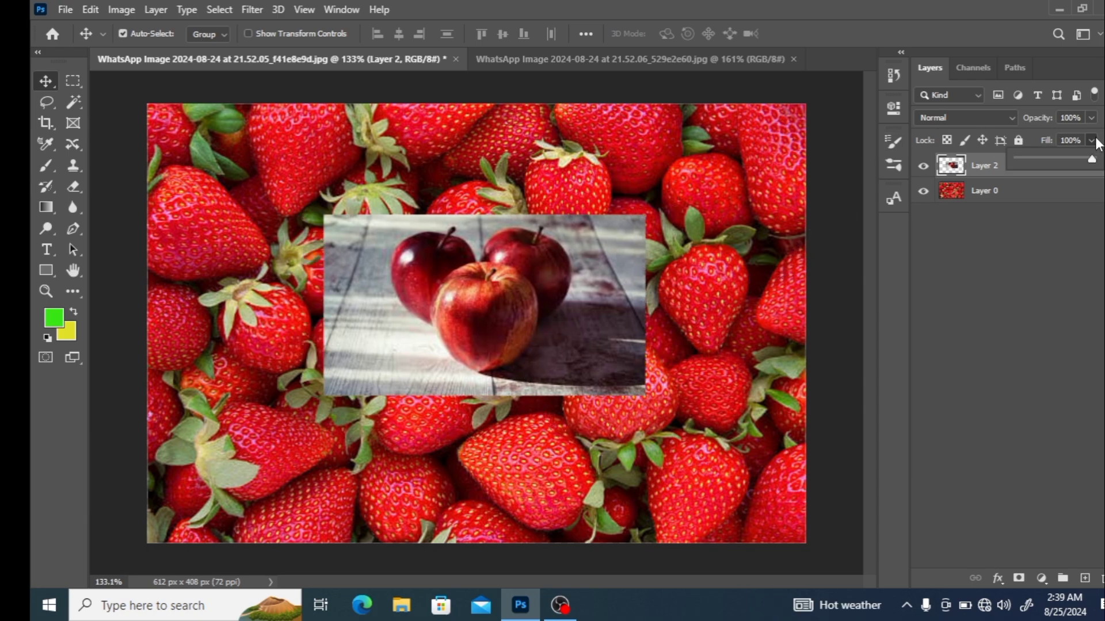
mouse_move(1085, 165)
mouse_down()
mouse_move(991, 180)
mouse_move(1065, 173)
mouse_up()
key(Return)
Step: Delete the apple layer from the strawberry document and switch to the open apple picture
click(747, 334)
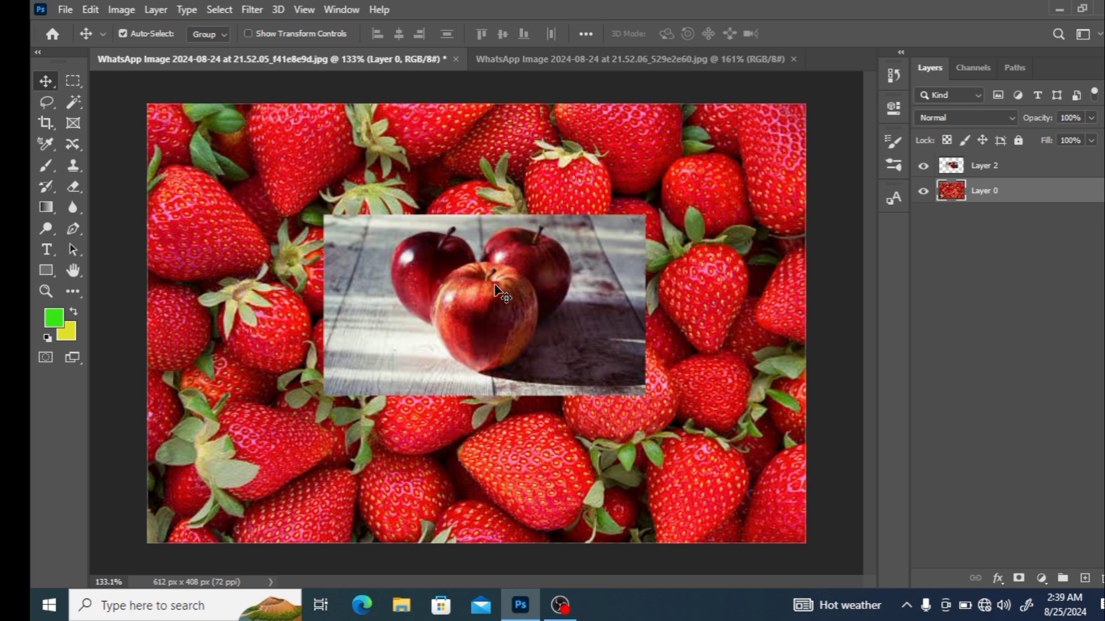
drag(1000, 170, 1101, 579)
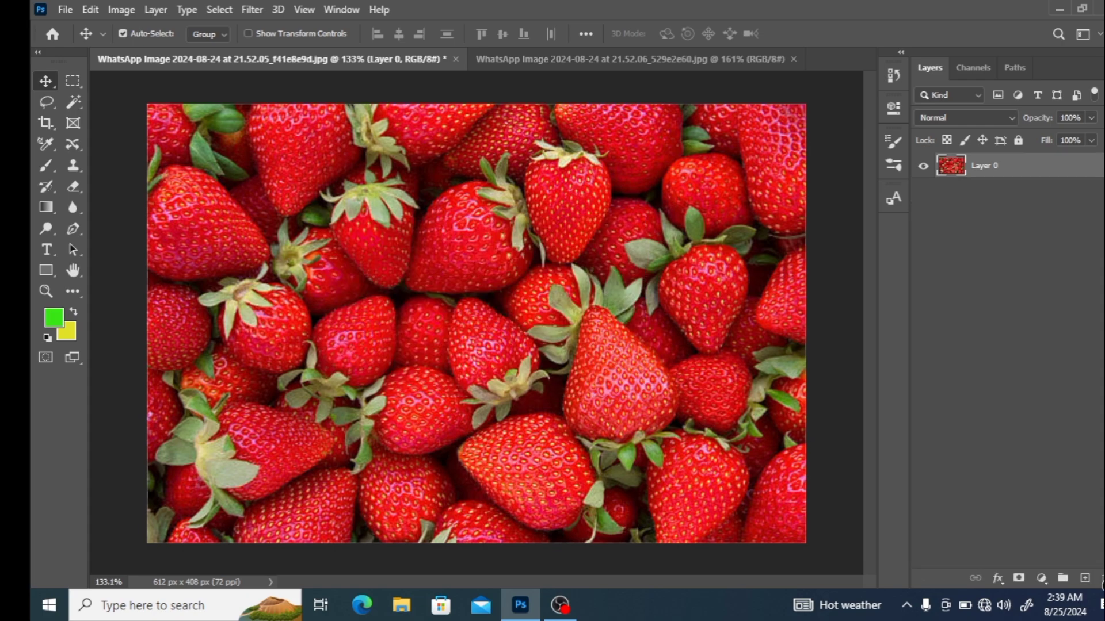
click(527, 60)
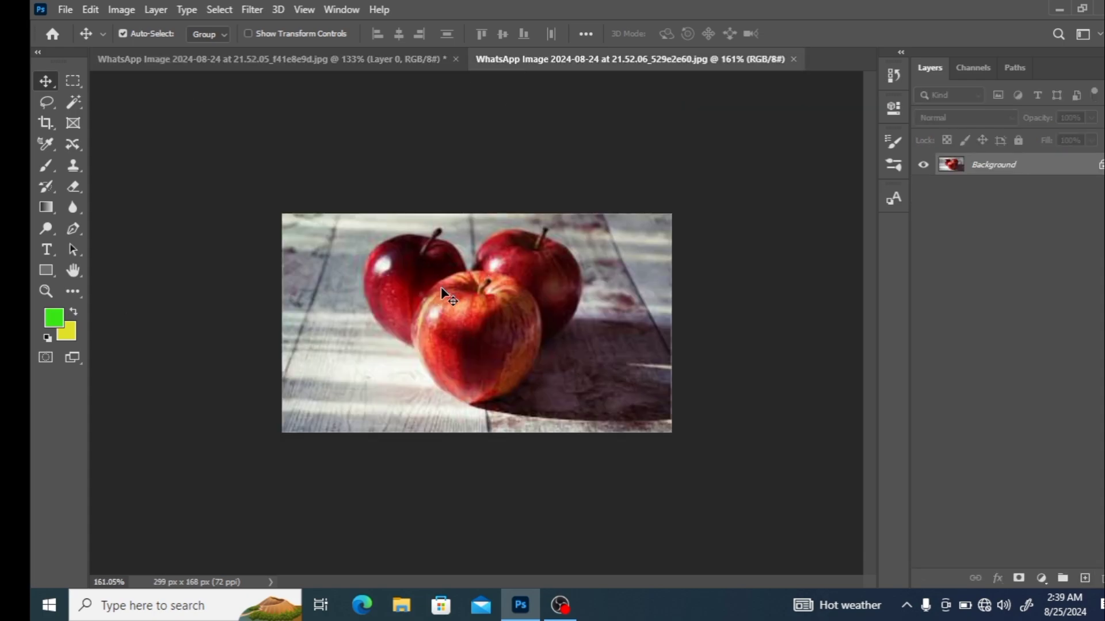
Step: Paste a copy of the whole apple picture into the strawberry document as a layer and delete that pasted layer
key(ctrl+a)
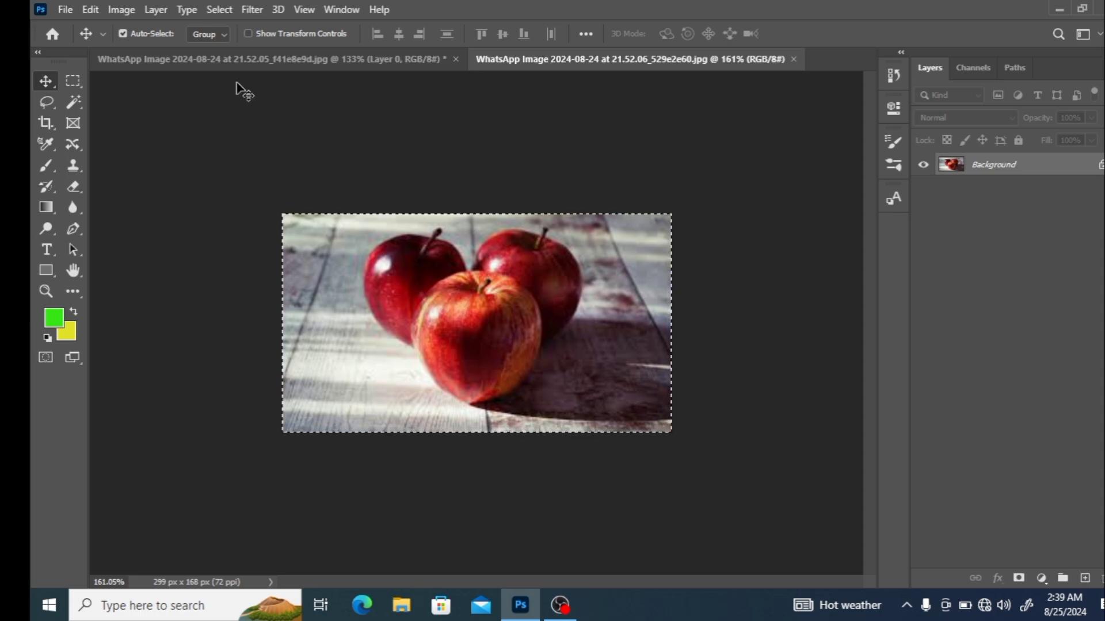
click(261, 58)
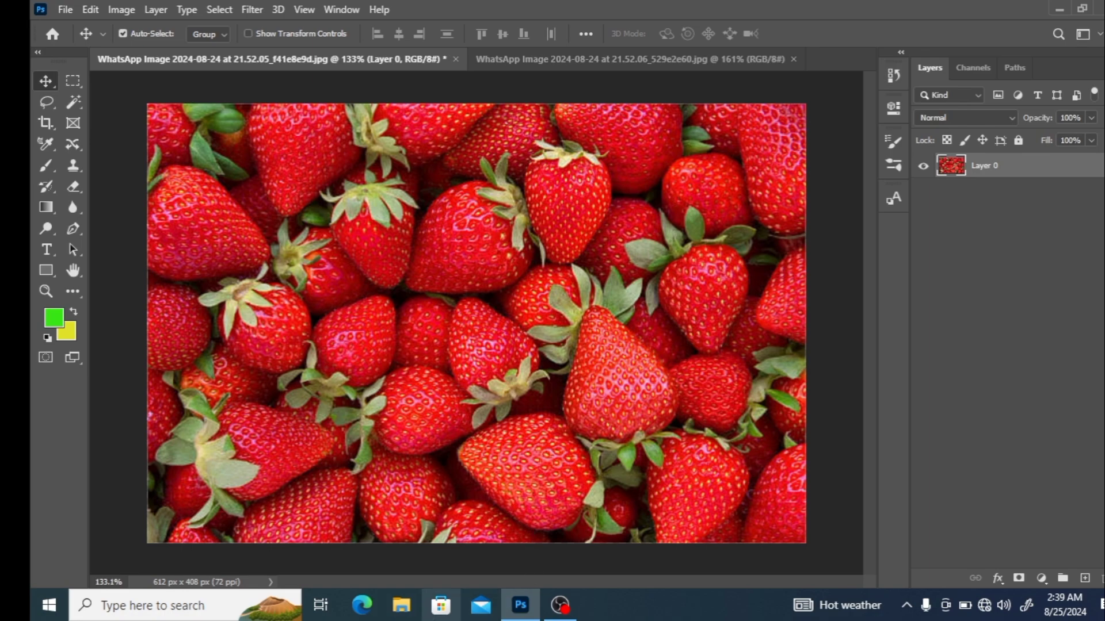
key(ctrl+v)
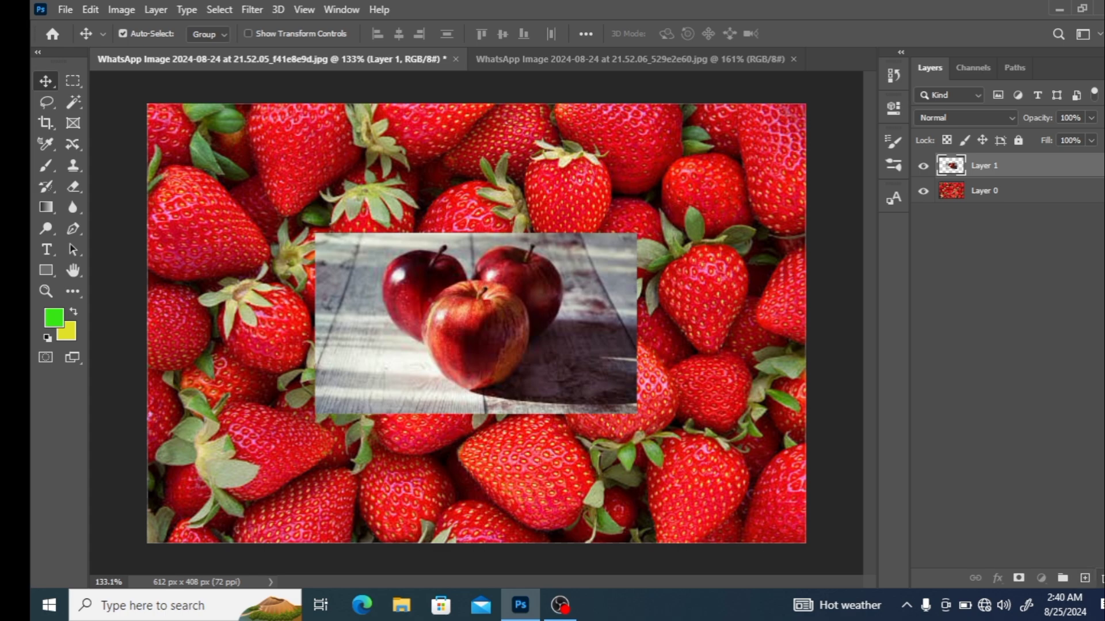
click(1103, 578)
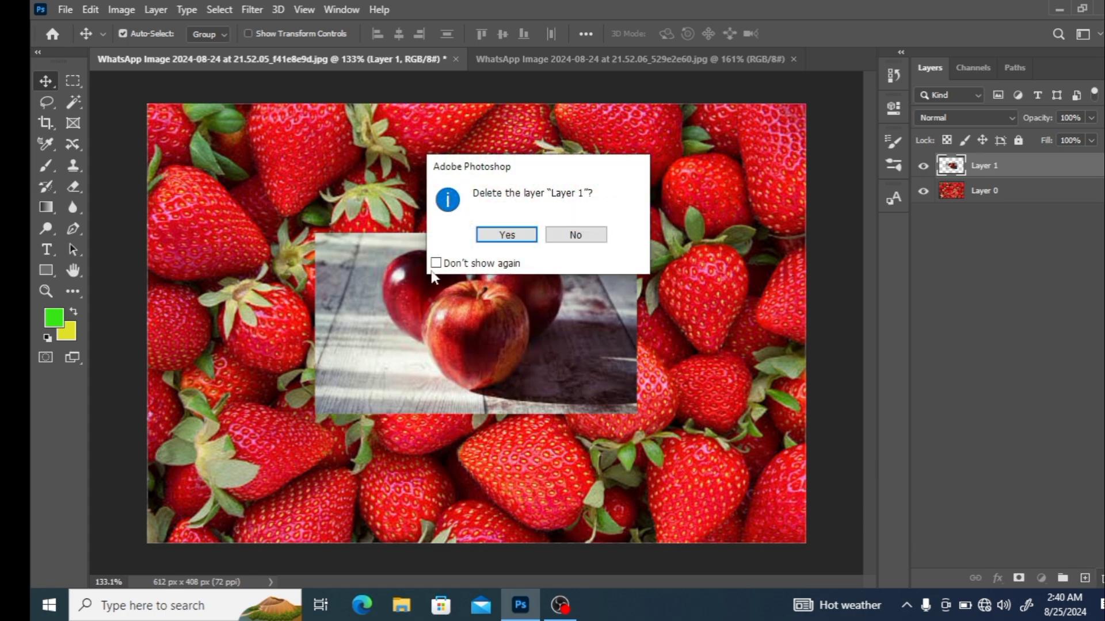
click(524, 245)
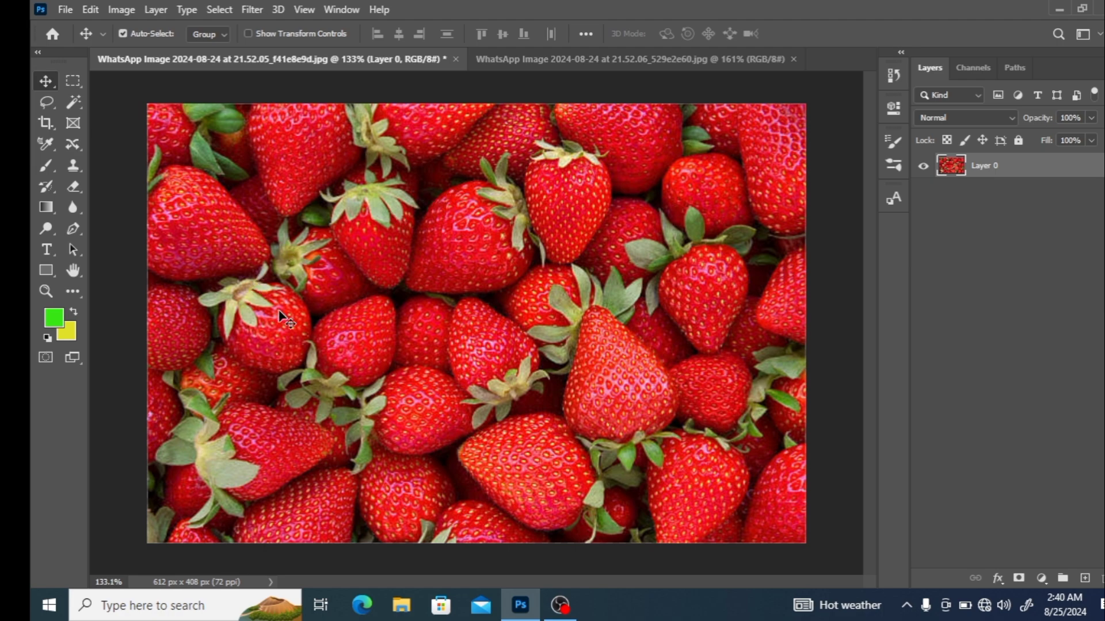
Step: Add a new layer and fill a rectangular selection over the right part of the strawberry image with the yellow background colour
click(74, 81)
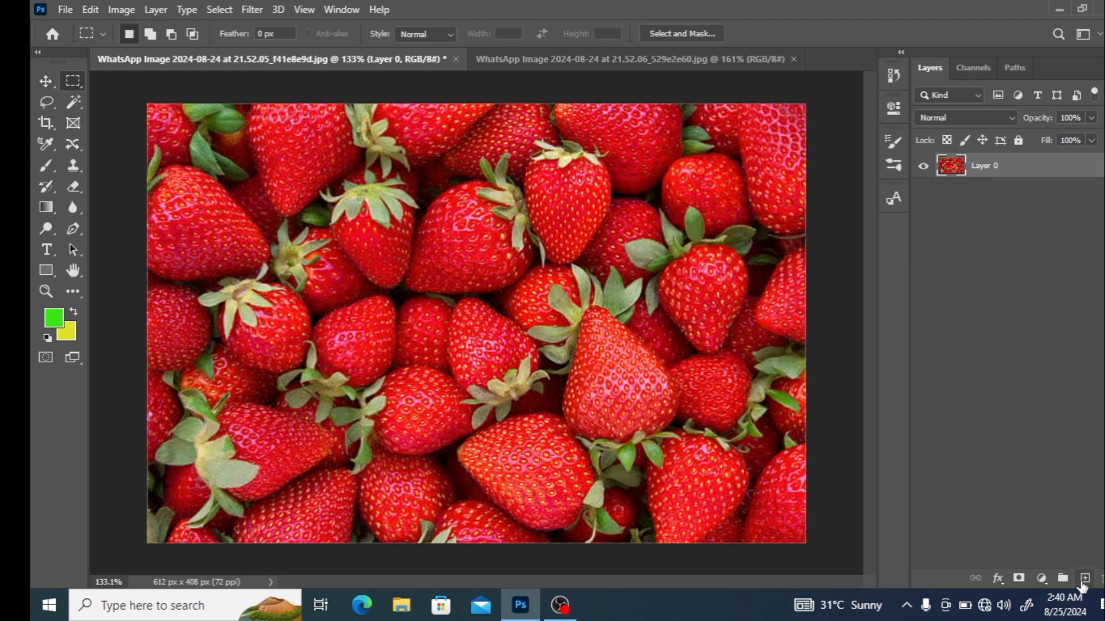
click(1084, 578)
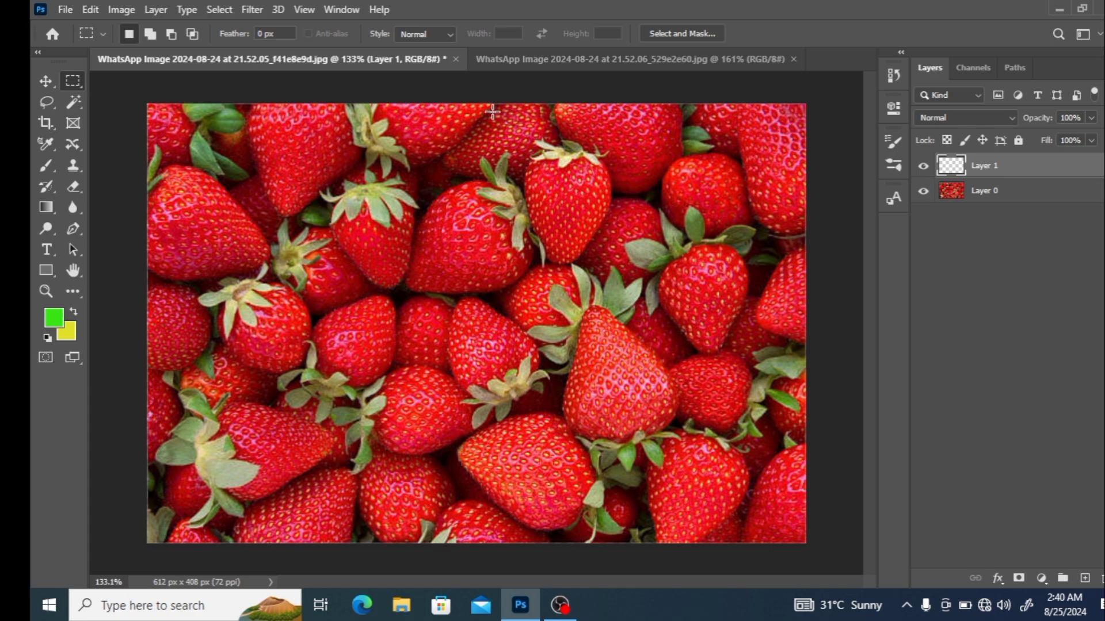
drag(507, 106, 802, 530)
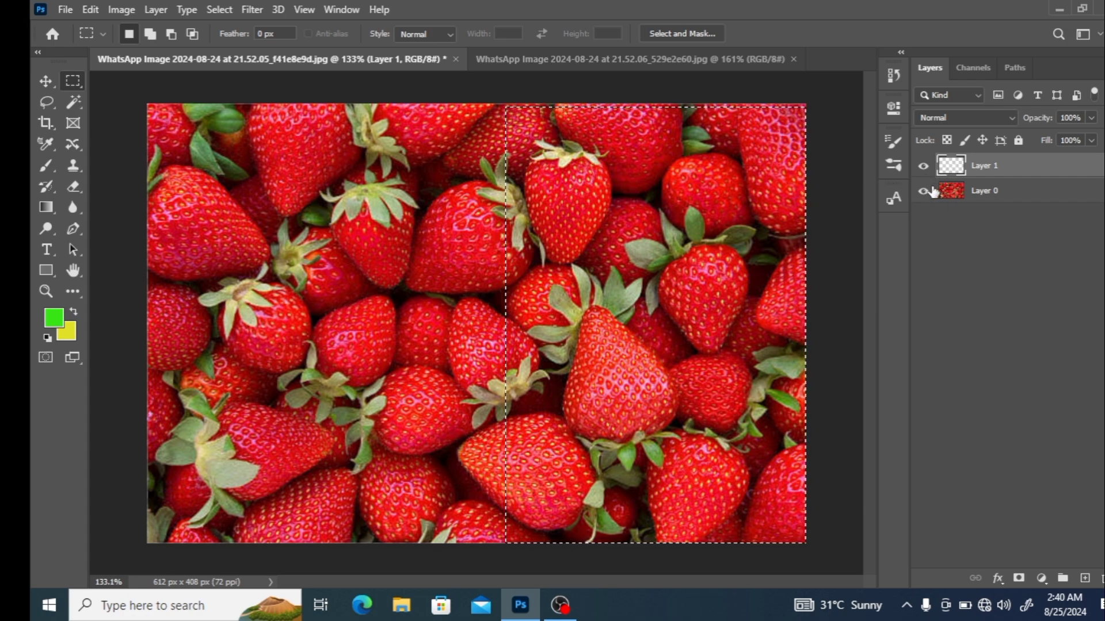
key(ctrl+BackSpace)
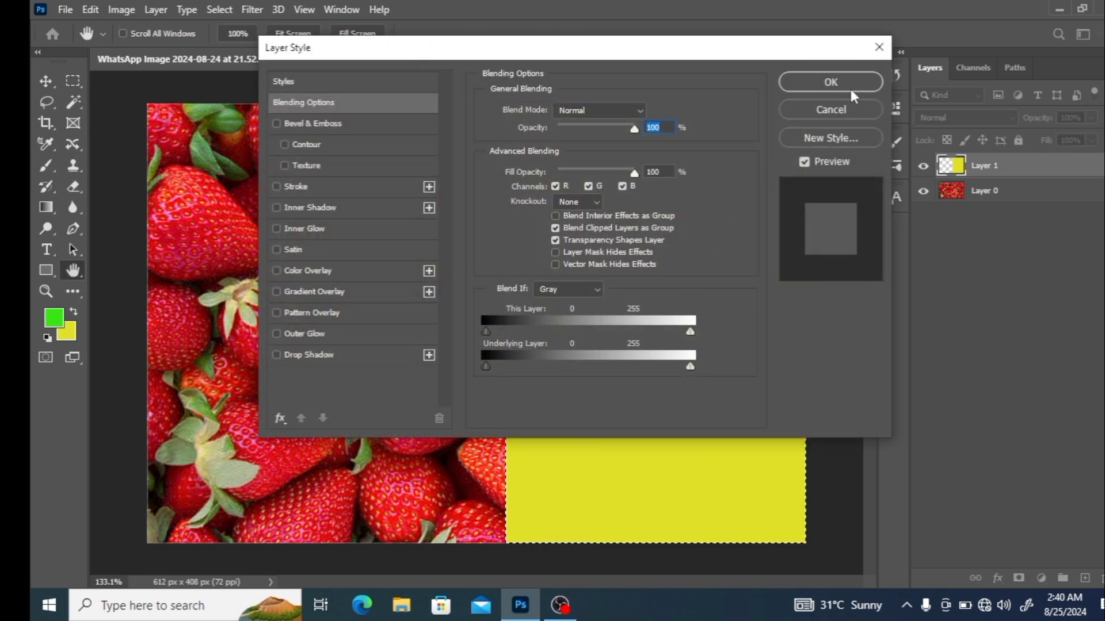
click(887, 43)
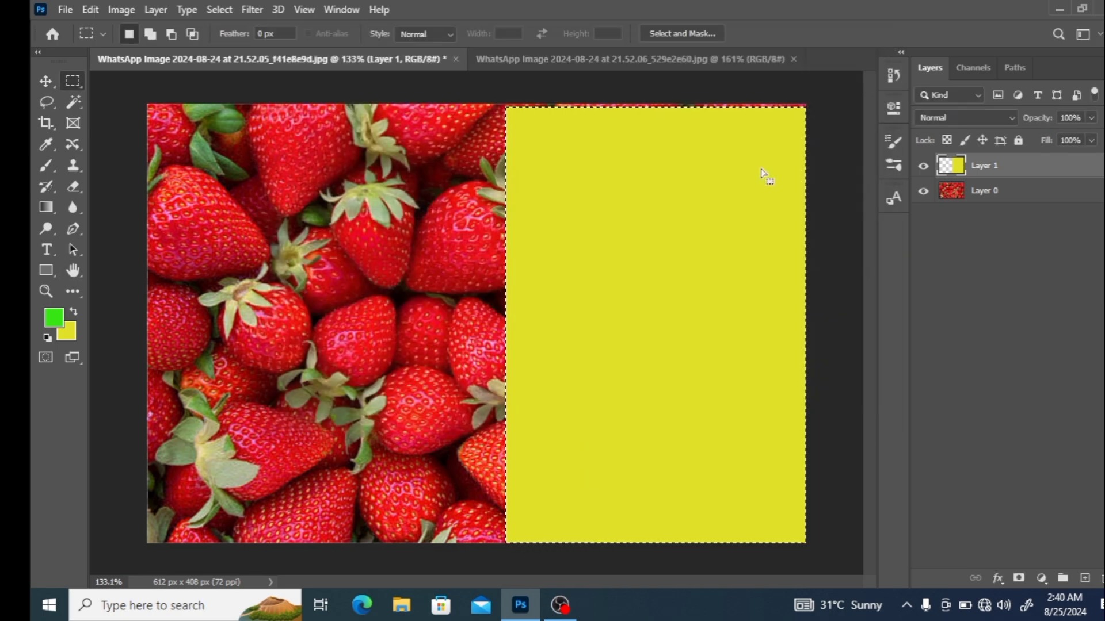
Step: Cut the yellow fill out of Layer 1, deselect the area and try to discard the layer
key(ctrl+x)
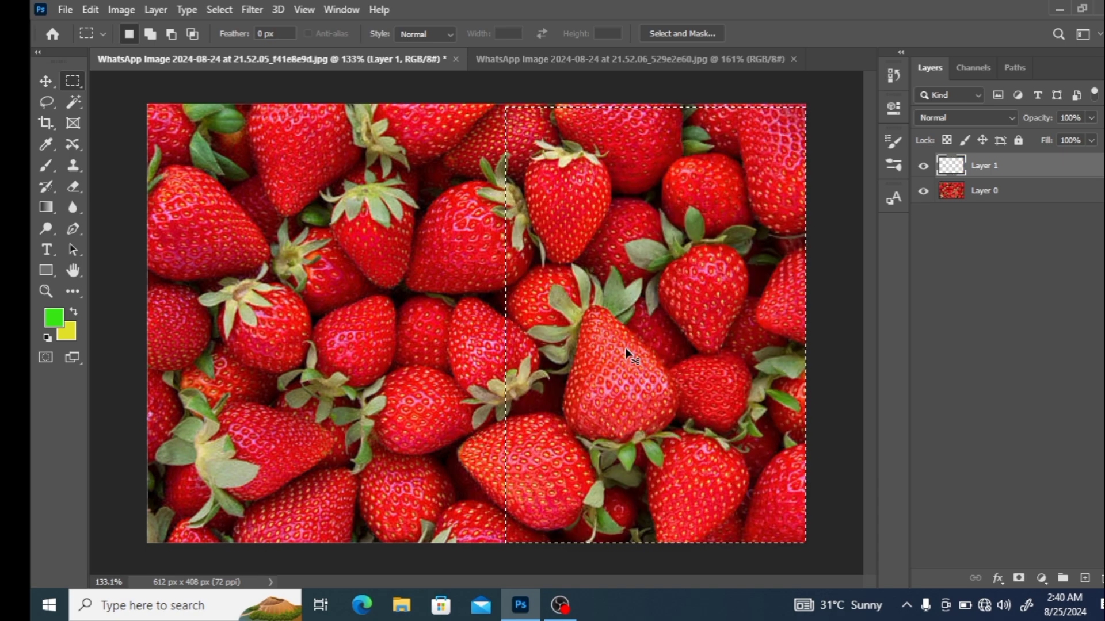
key(ctrl+d)
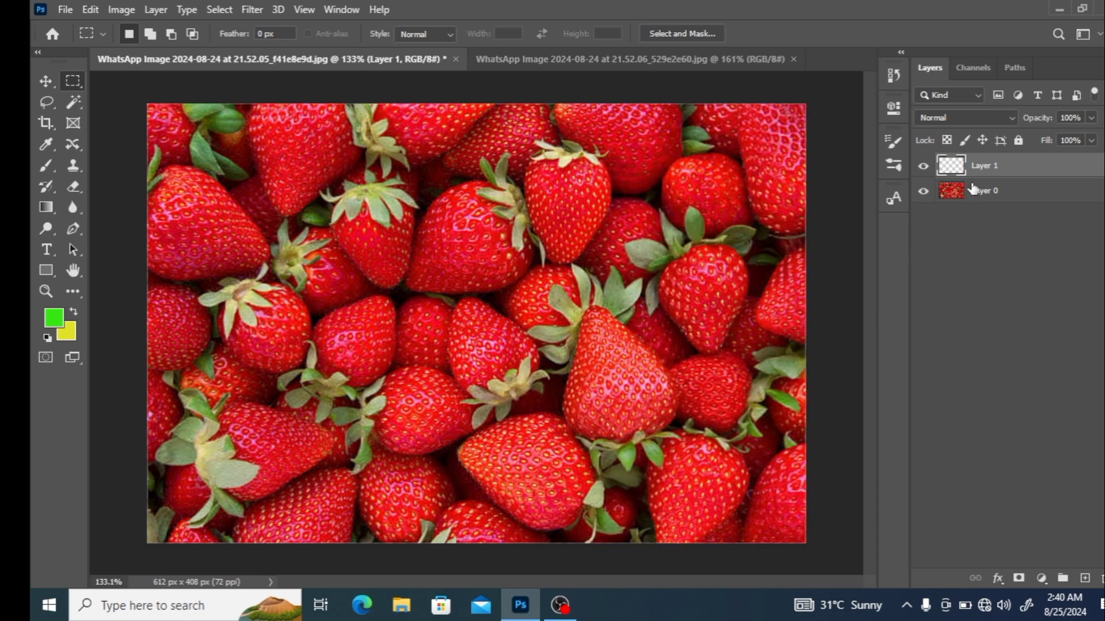
drag(985, 170, 1103, 582)
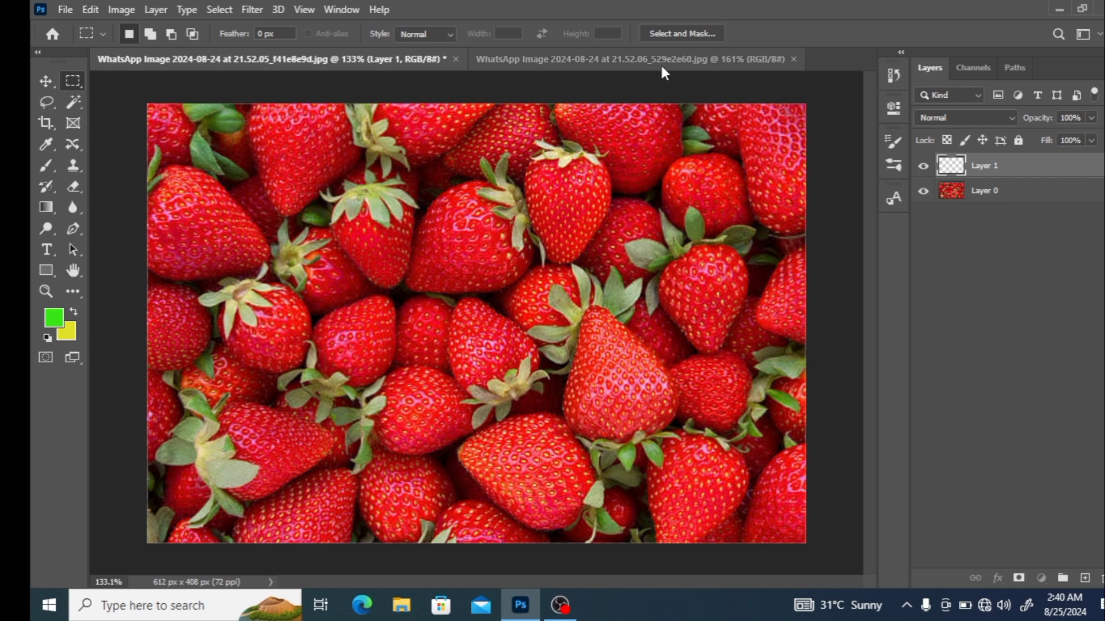
Step: Try to move the selected apple picture into the strawberry document with the Rectangular Marquee tool active
click(680, 58)
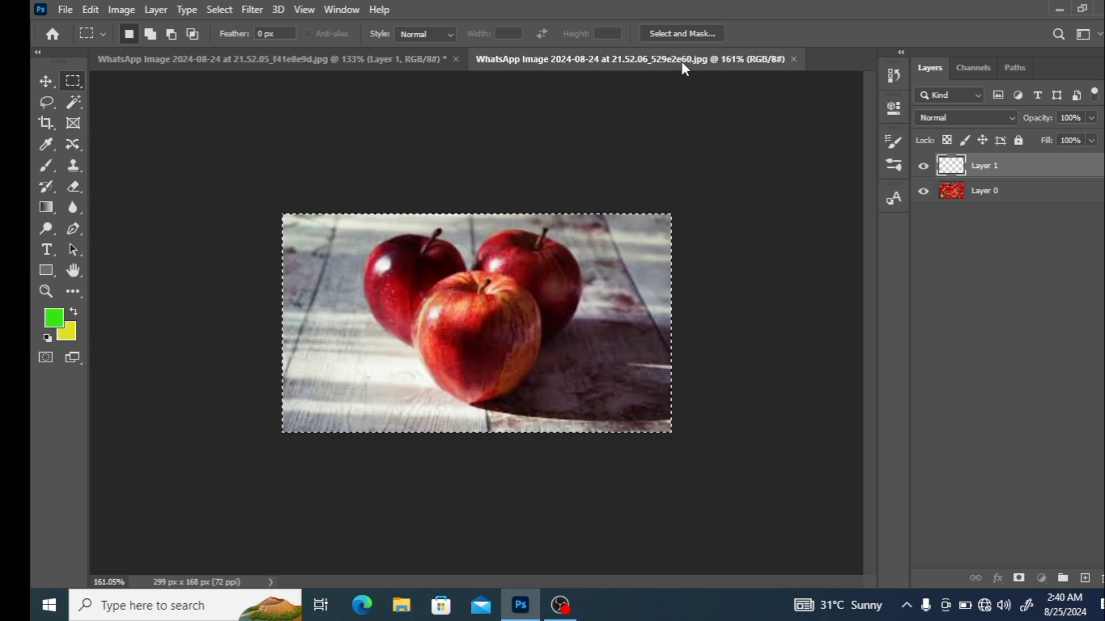
drag(506, 352, 307, 65)
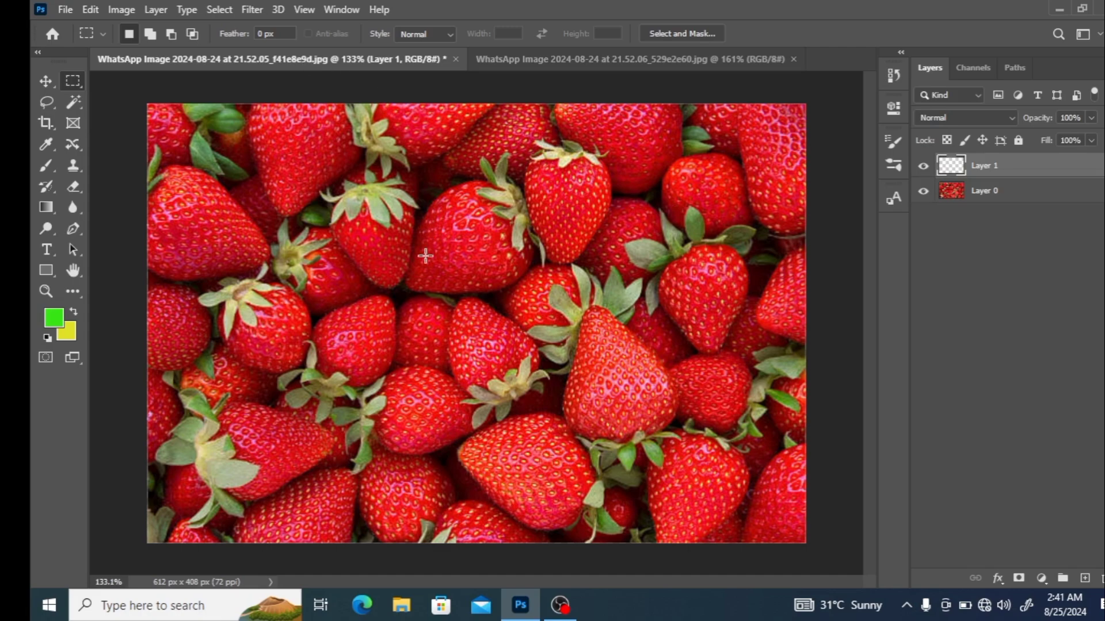
click(699, 60)
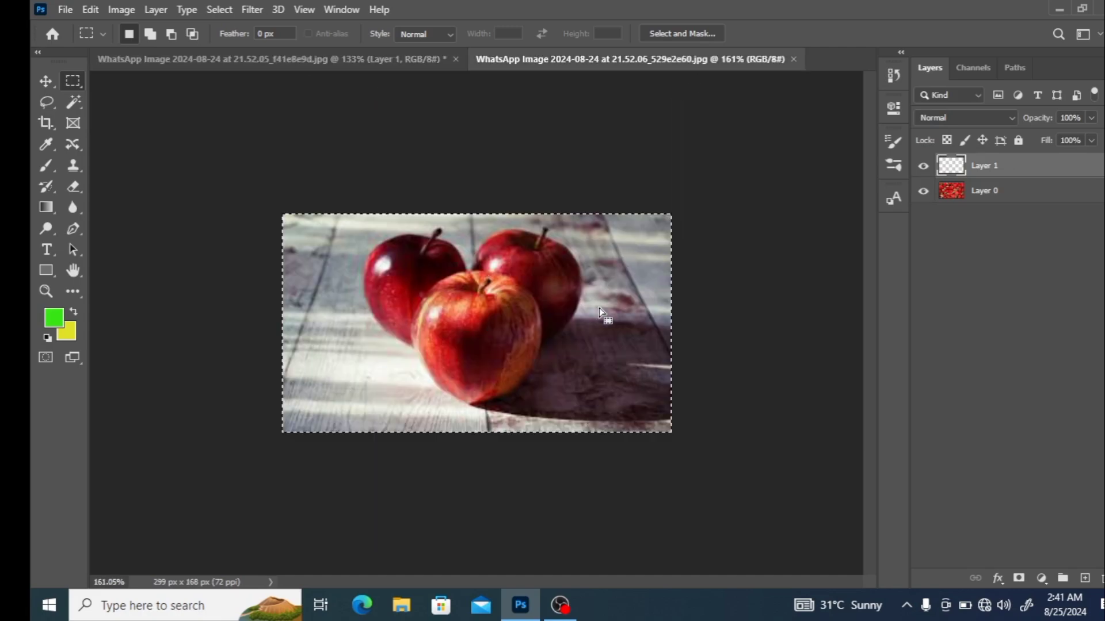
drag(560, 342, 269, 62)
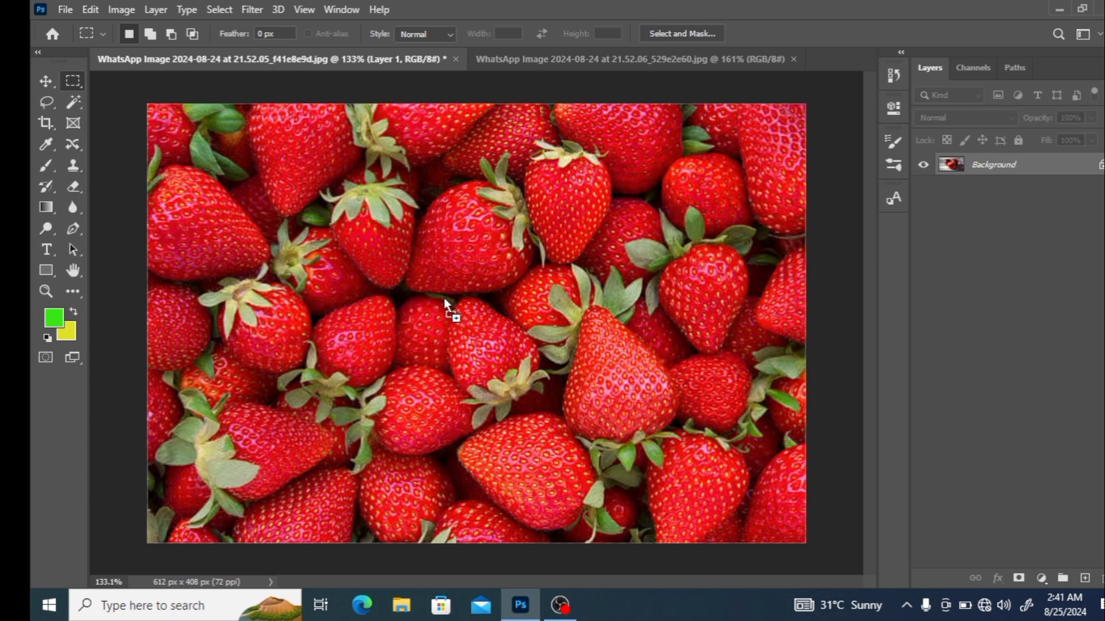
drag(444, 298, 471, 300)
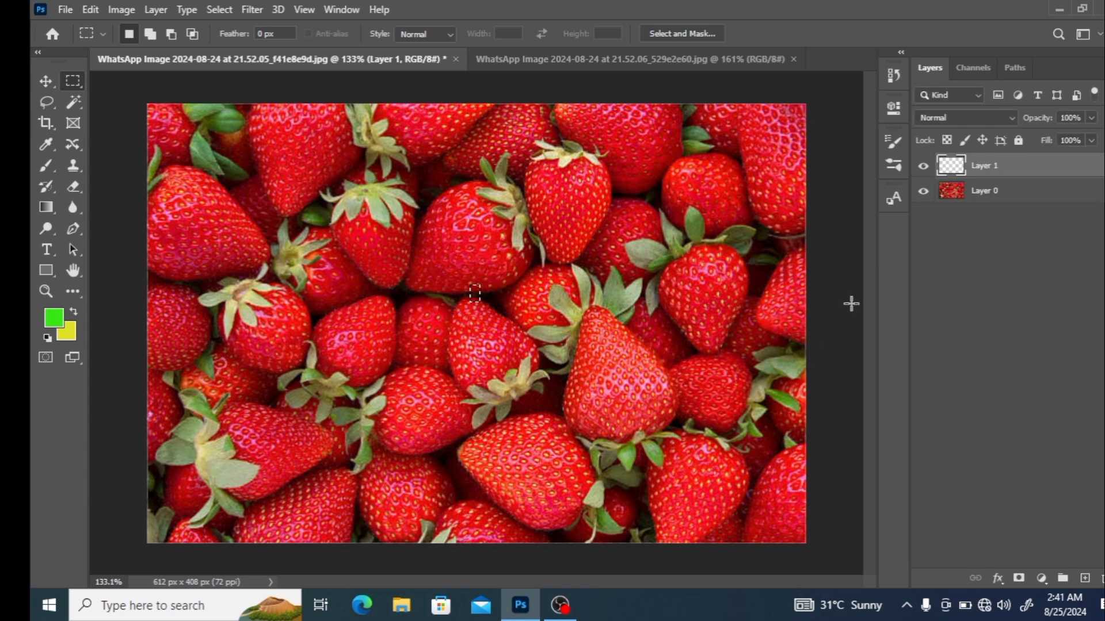
Step: Delete the empty Layer 1 from the strawberry document
drag(991, 172, 1091, 584)
click(1103, 579)
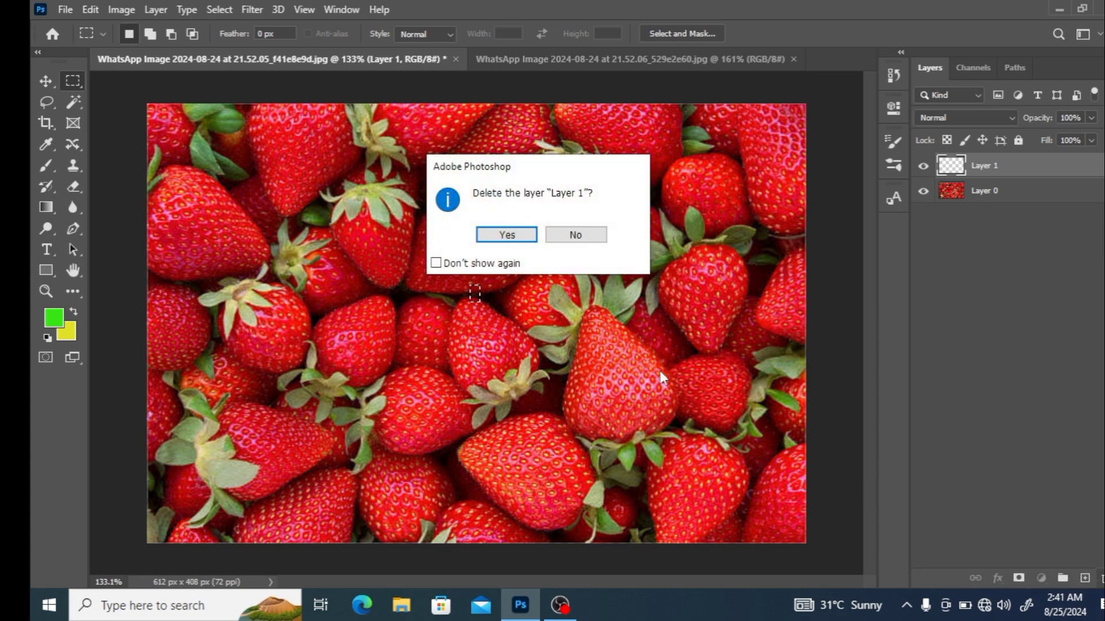
click(500, 236)
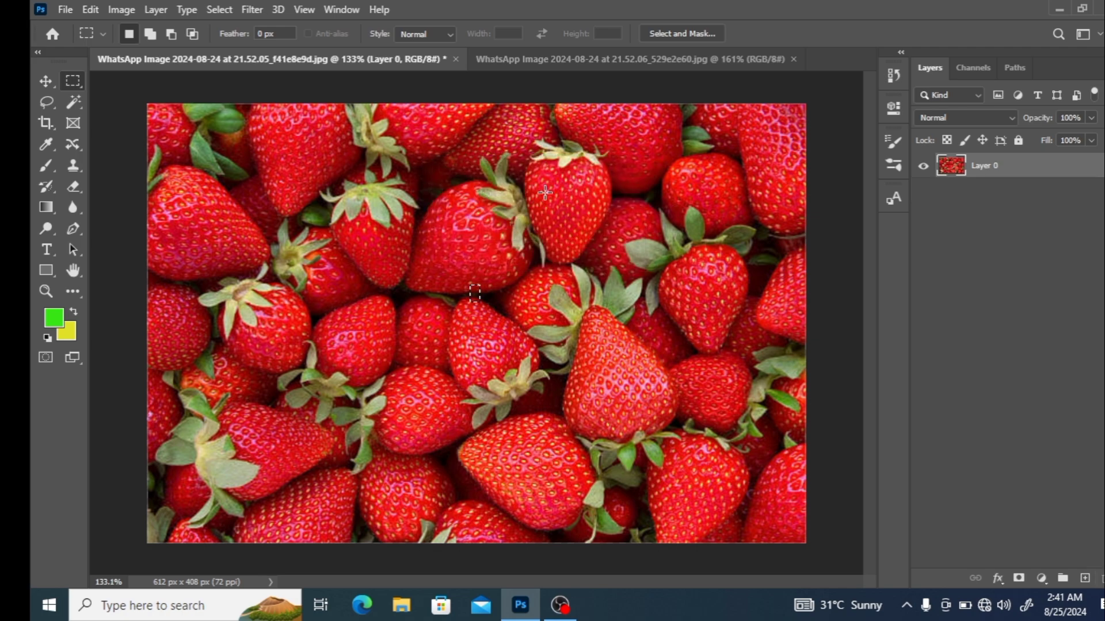
Step: Unlock the Background layer of the apple picture and activate the Move tool
click(609, 63)
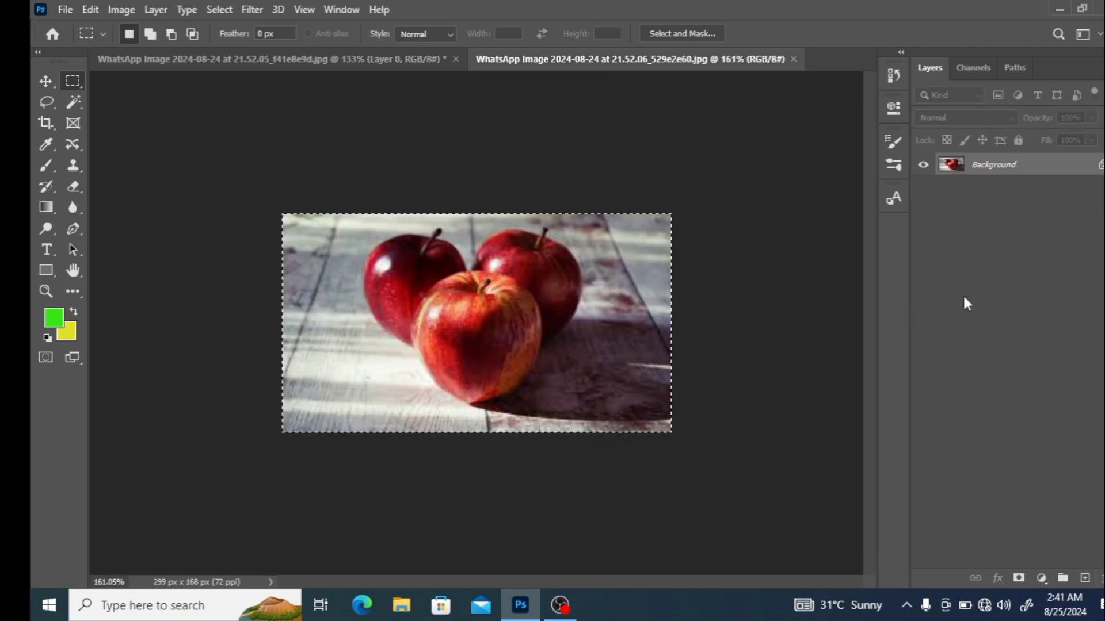
click(1099, 165)
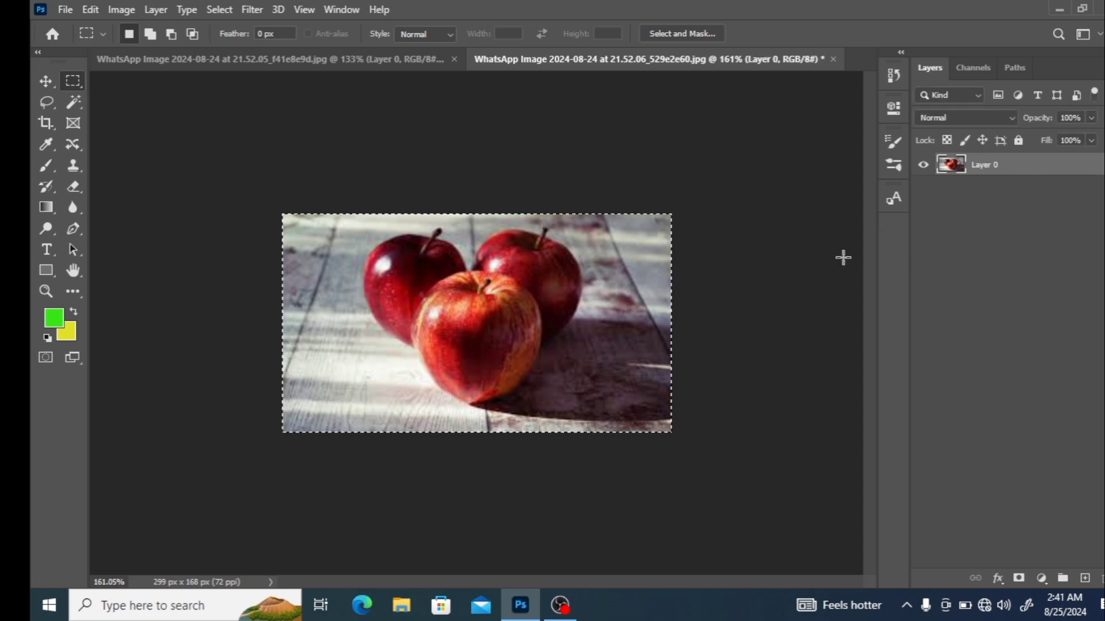
click(53, 84)
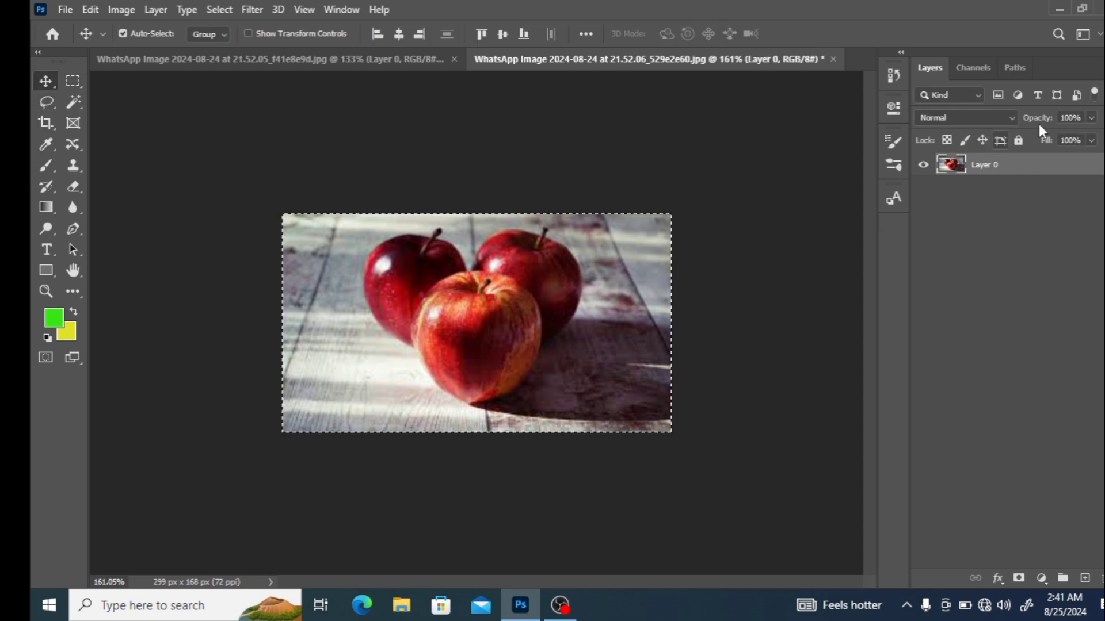
Step: Lock the apple layer completely, try to move the picture, and unlock the layer again
click(1018, 140)
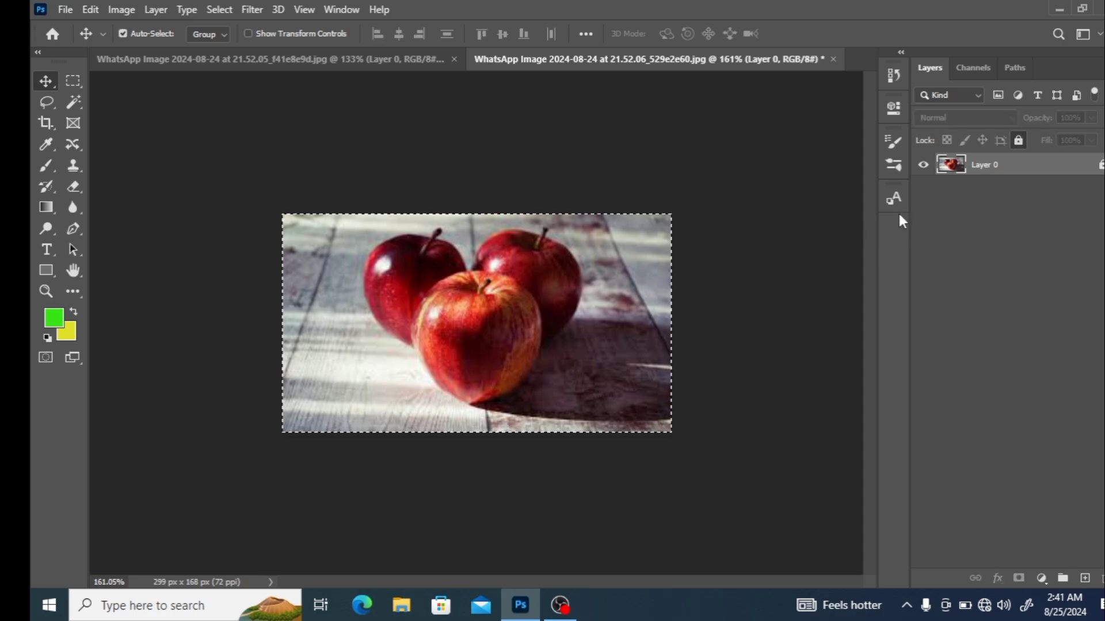
click(474, 304)
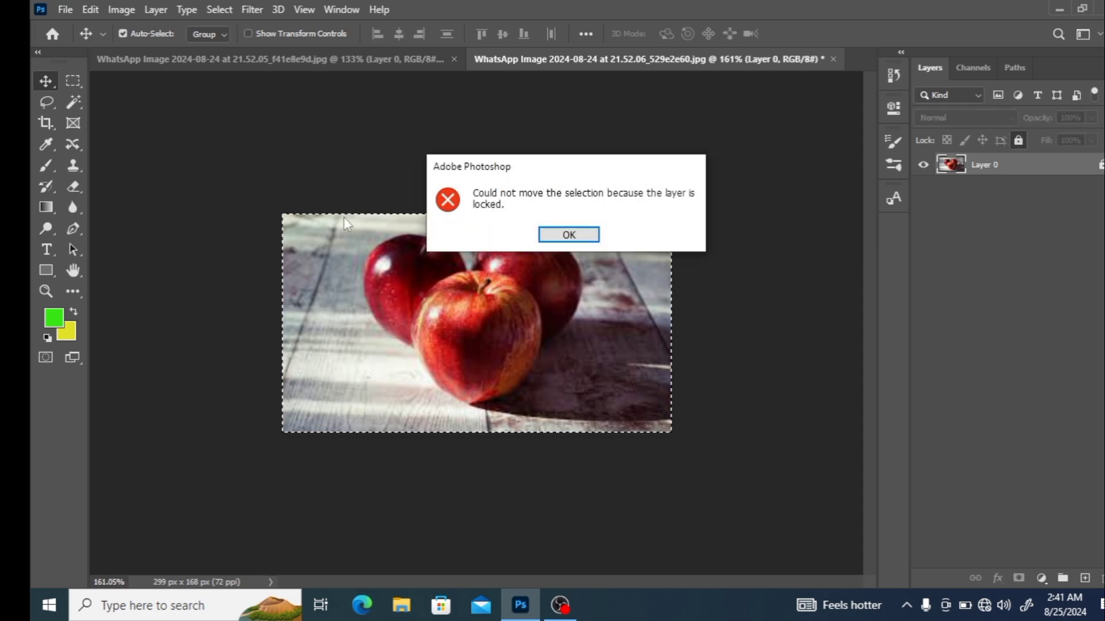
click(564, 234)
click(1017, 139)
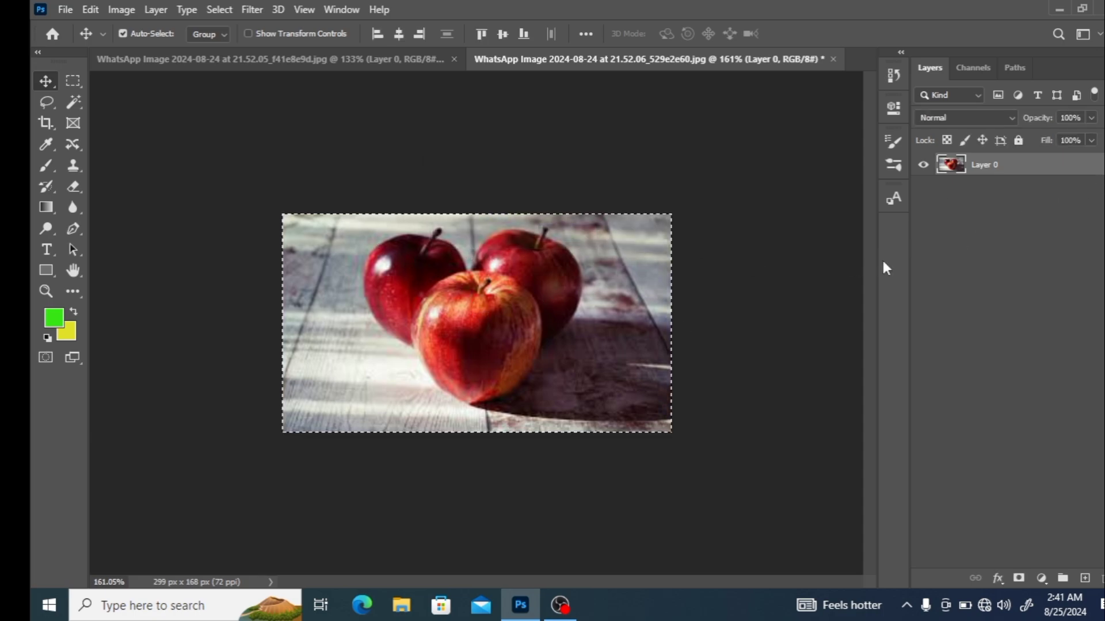
Step: Move the apple picture into the strawberry document as a new layer near the centre
drag(371, 362, 287, 67)
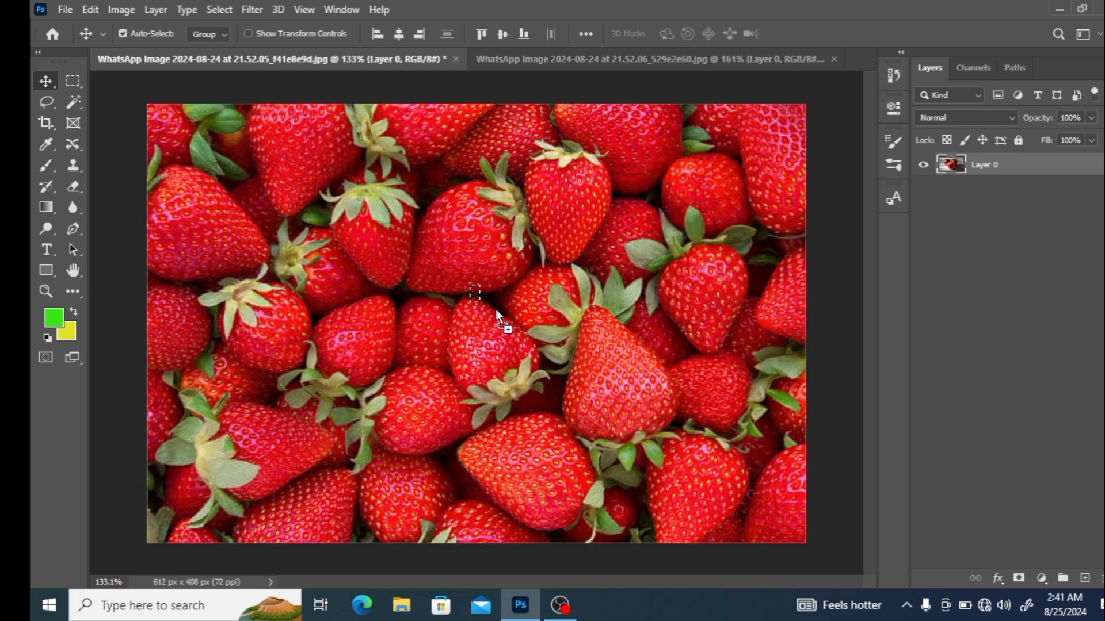
drag(495, 309, 397, 319)
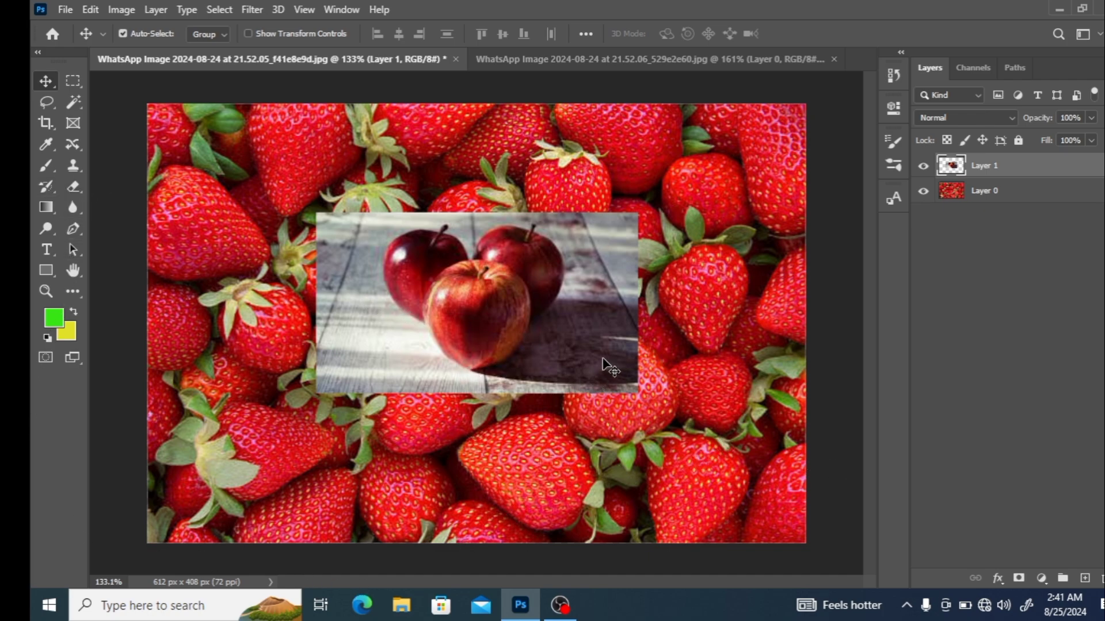
Step: Lock the transparent pixels of the apple layer and move the apple image slightly upward
click(946, 140)
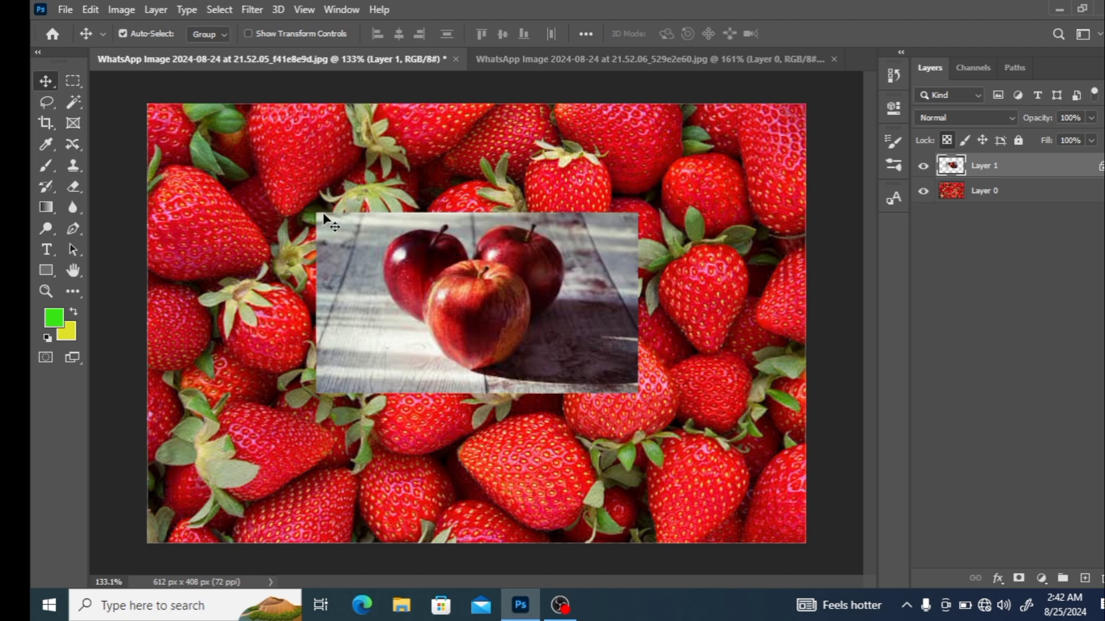
mouse_move(377, 253)
mouse_down()
mouse_move(433, 206)
mouse_move(332, 249)
mouse_move(378, 254)
mouse_up()
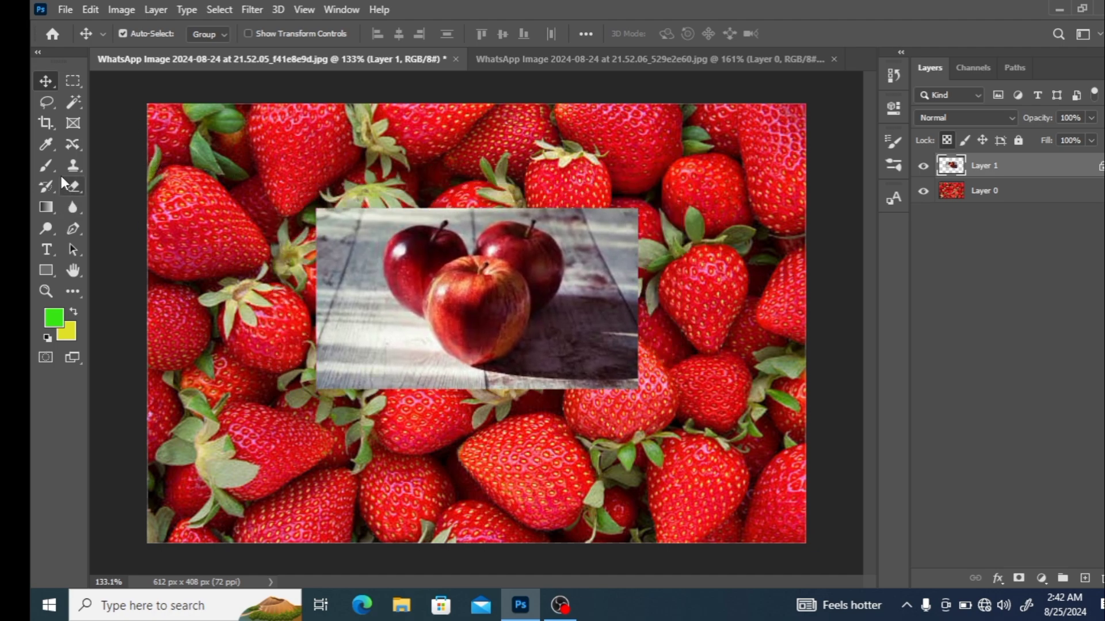
Step: Paint the whole apple image green on Layer 1 with the 77-pixel Brush in Multiply mode
click(46, 166)
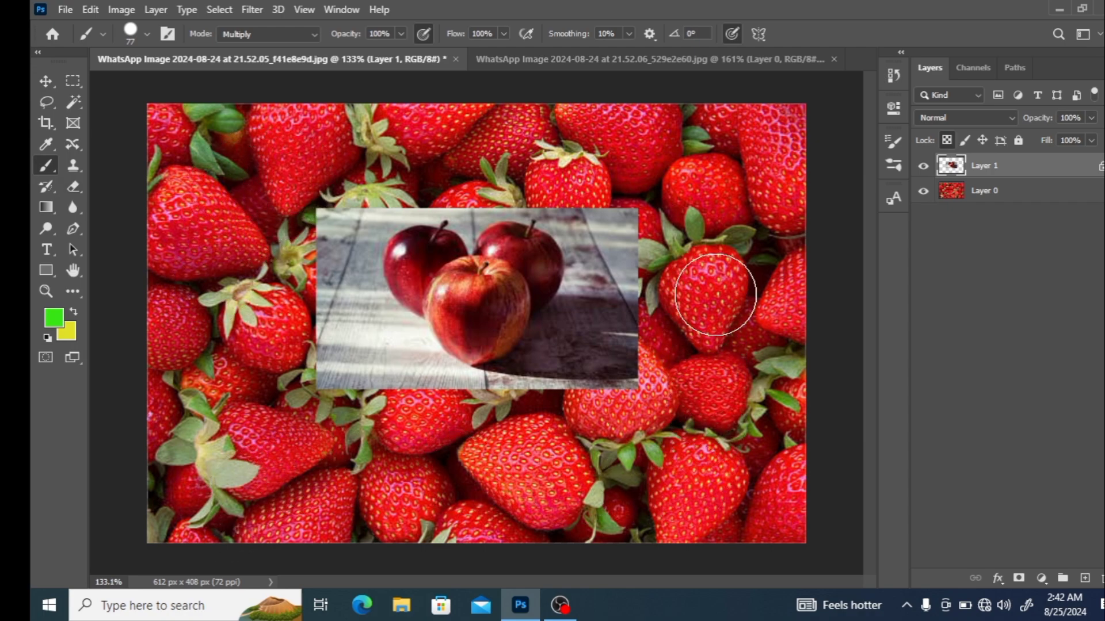
click(339, 236)
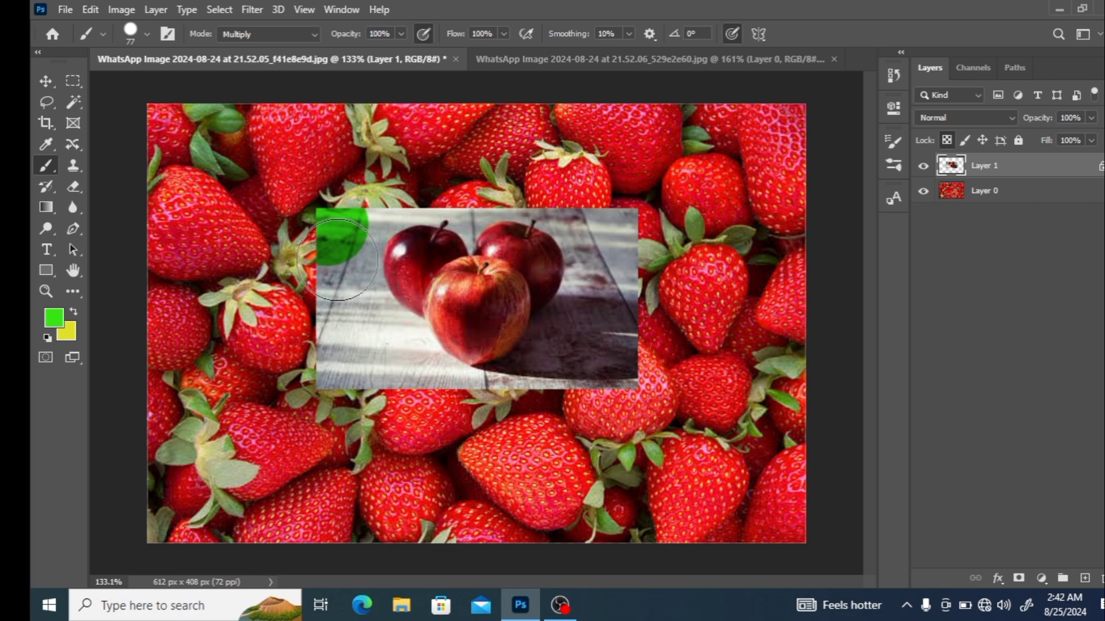
click(352, 273)
click(395, 256)
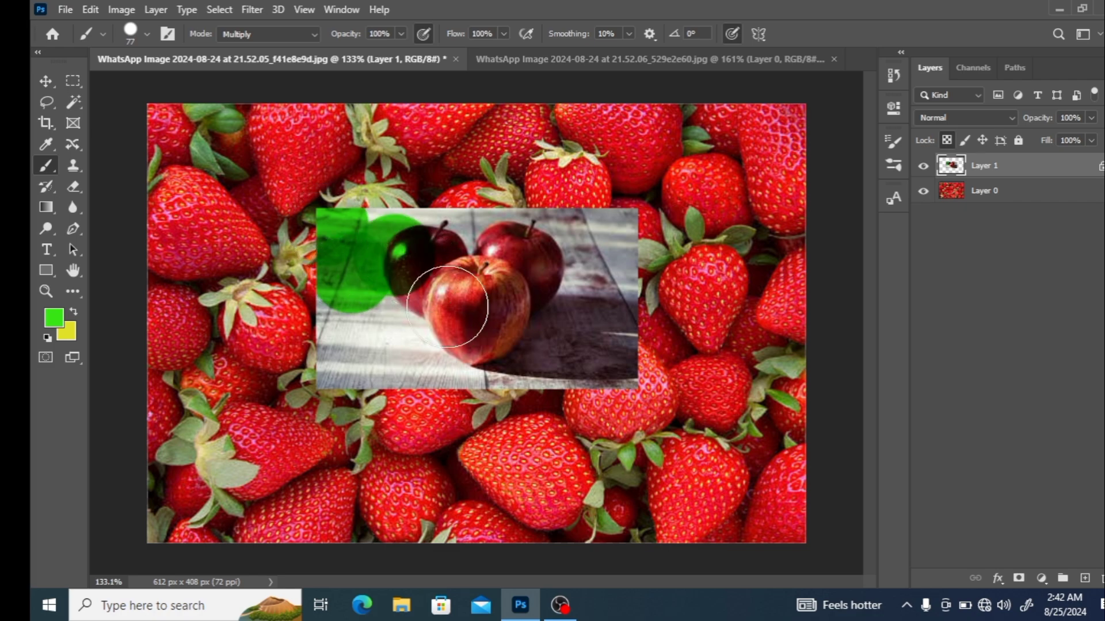
click(471, 314)
click(546, 298)
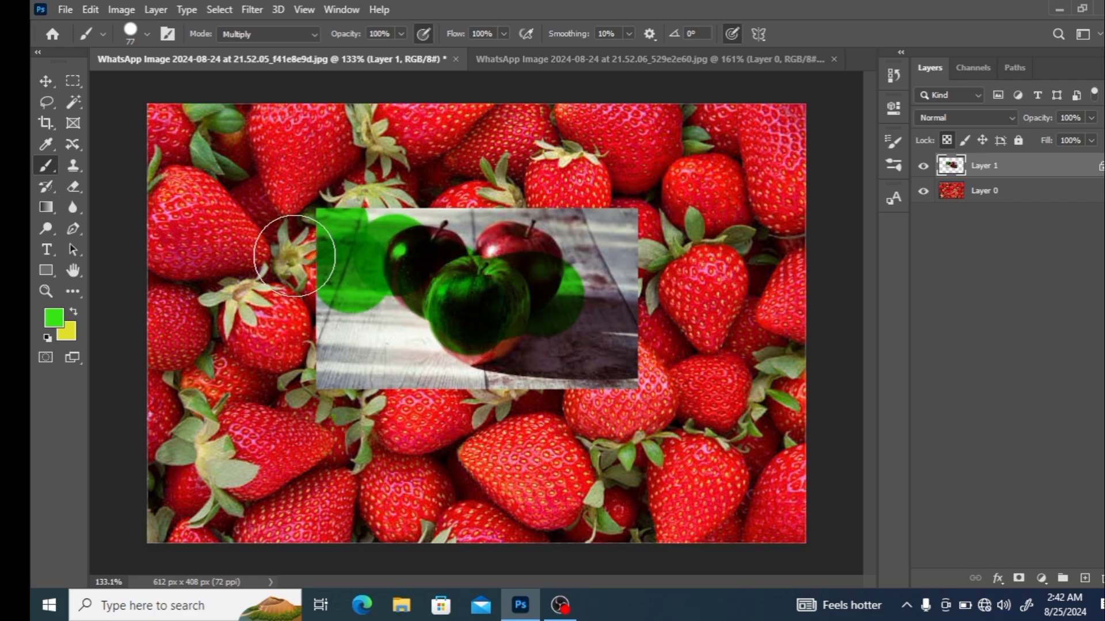
mouse_move(294, 256)
mouse_down()
mouse_move(447, 230)
mouse_move(430, 240)
mouse_move(625, 238)
mouse_move(629, 344)
mouse_move(456, 378)
mouse_move(349, 377)
mouse_move(353, 302)
mouse_move(587, 300)
mouse_up()
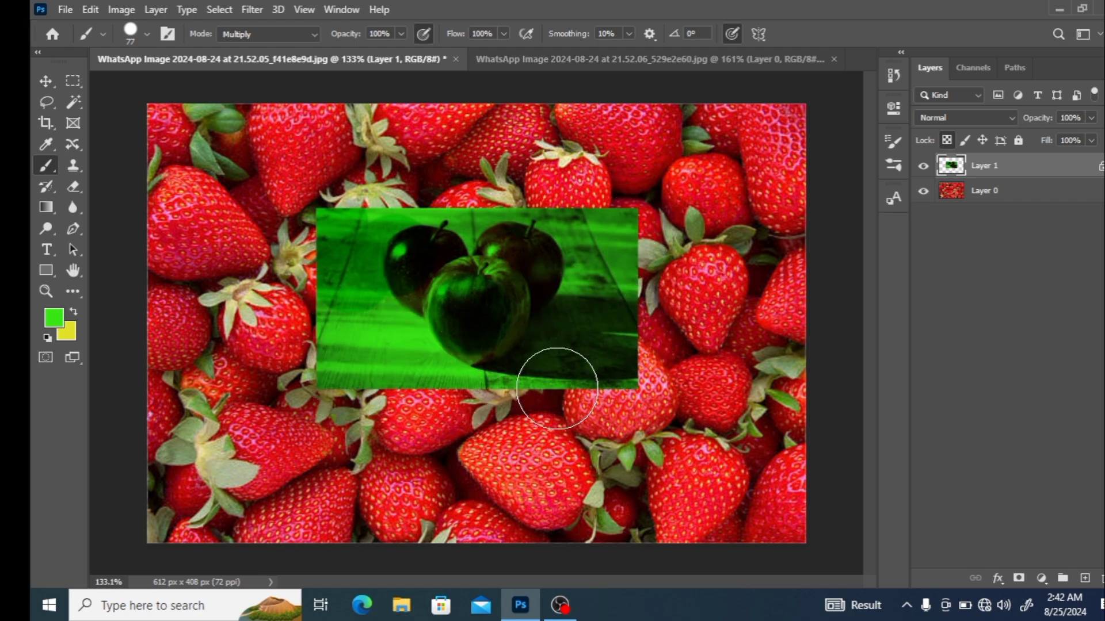
Step: Undo the green brush strokes on the apple layer
key(ctrl+z)
key(ctrl+z)
key(ctrl+z)
key(ctrl+z)
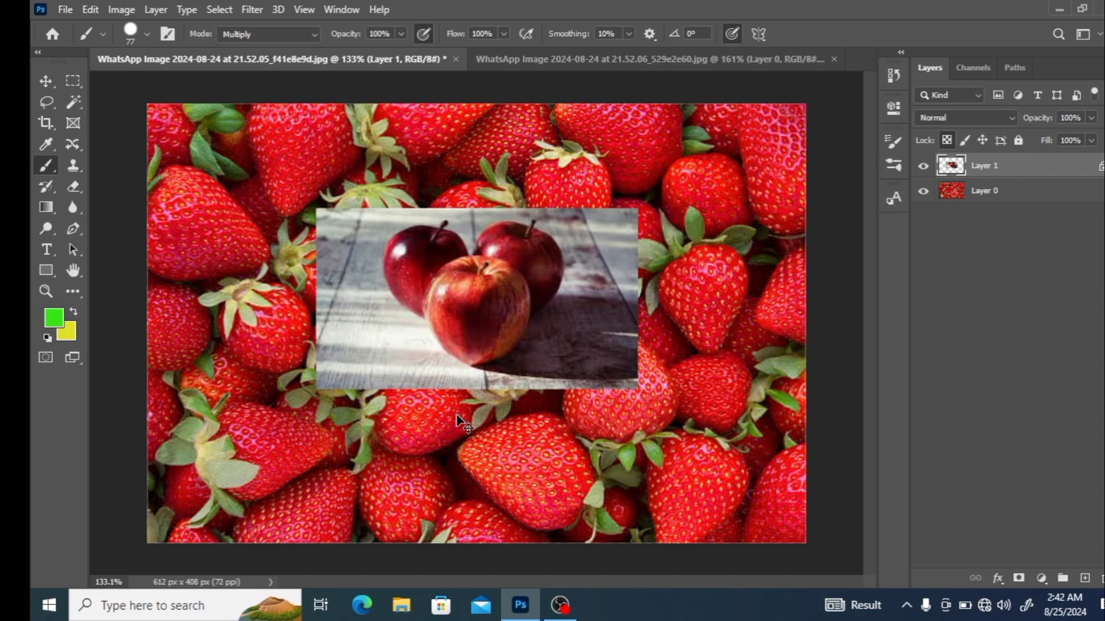
Step: Enlarge and stretch the apple picture with Free Transform to about 128.5% width and 187.6% height
key(ctrl+t)
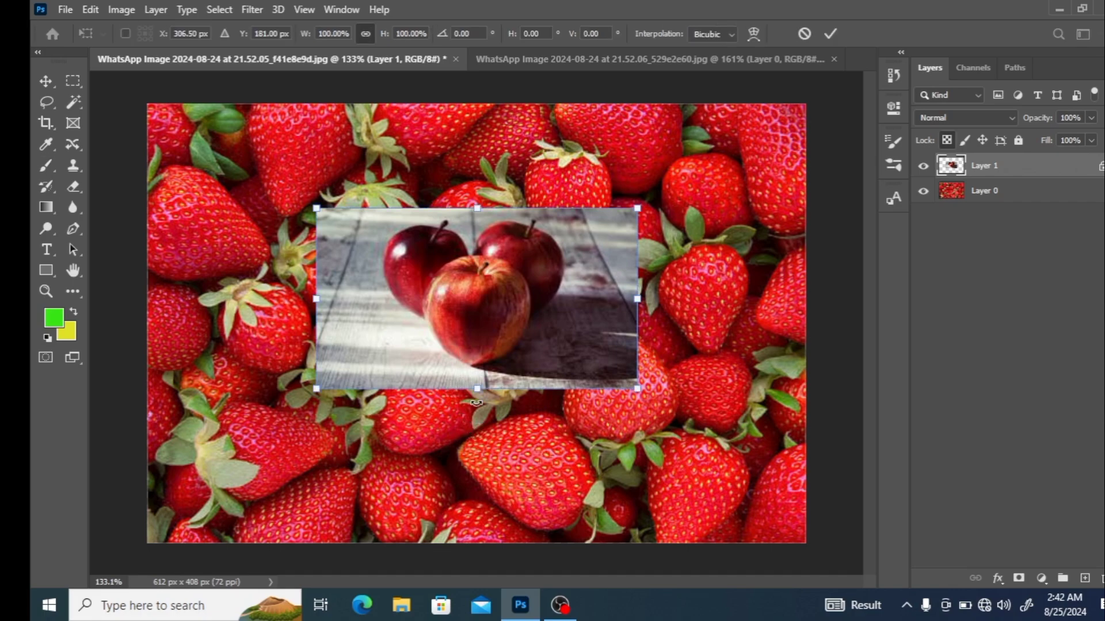
drag(478, 396, 479, 429)
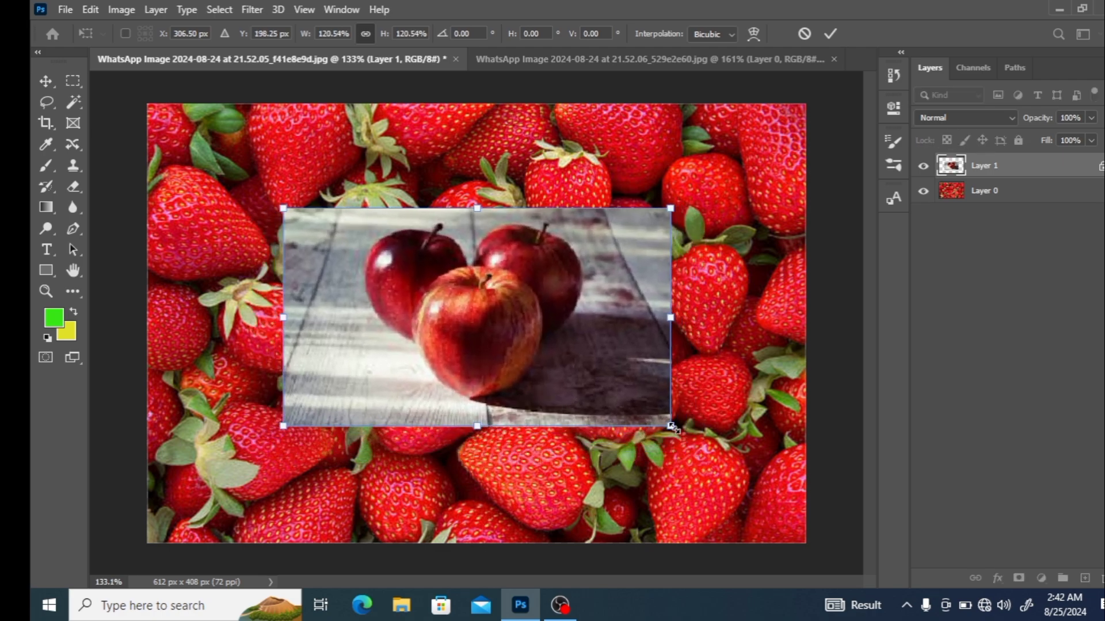
drag(671, 426, 681, 474)
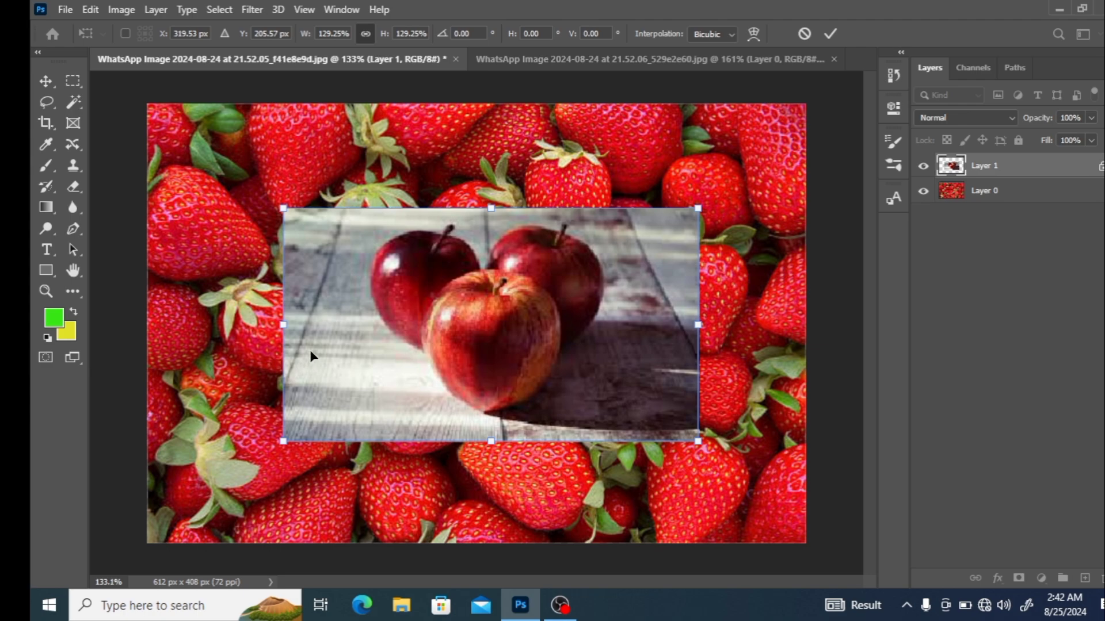
drag(285, 323, 302, 327)
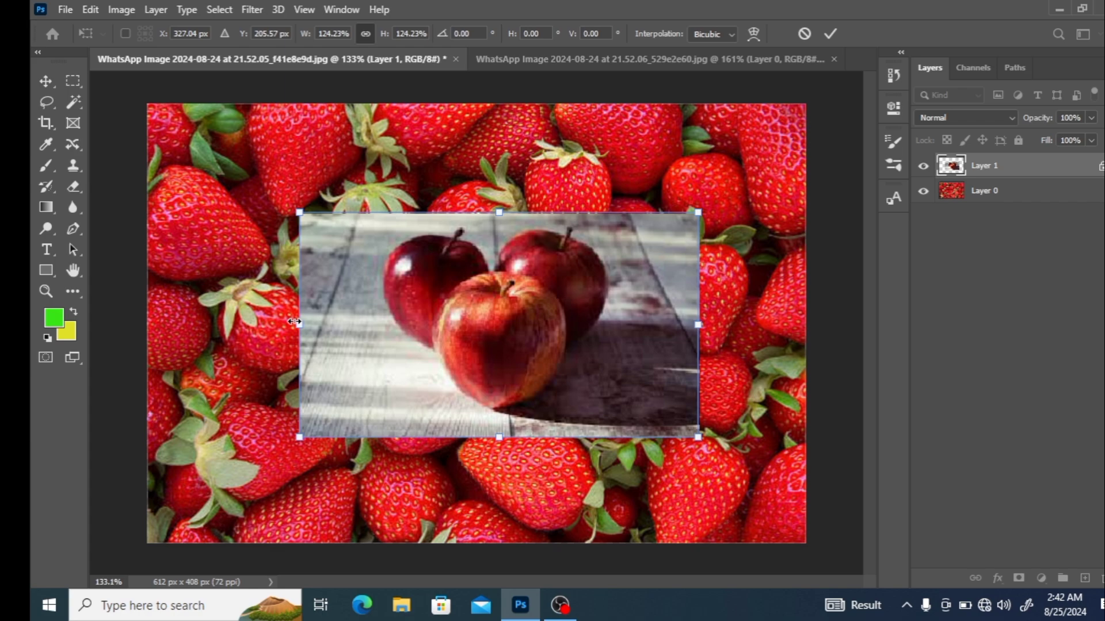
drag(294, 322, 286, 363)
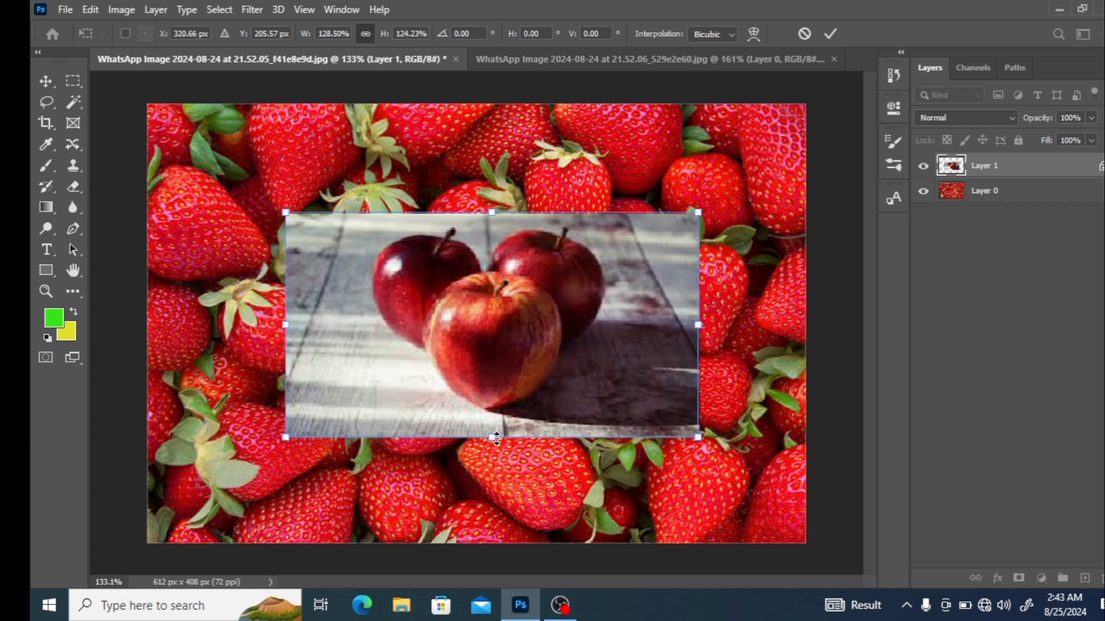
drag(499, 437, 489, 493)
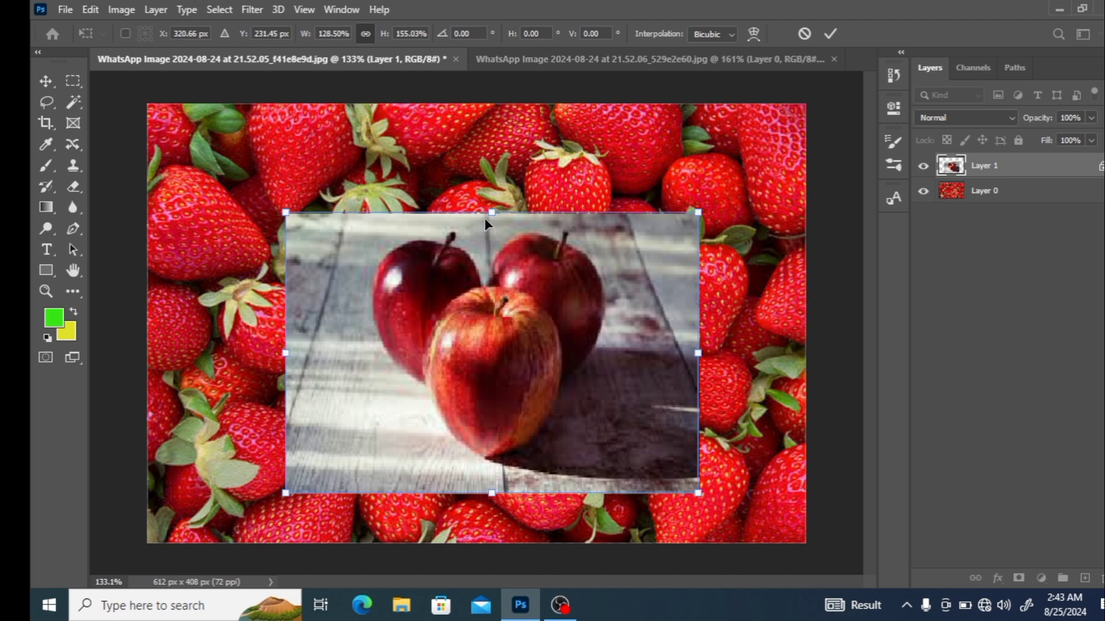
drag(491, 210, 491, 153)
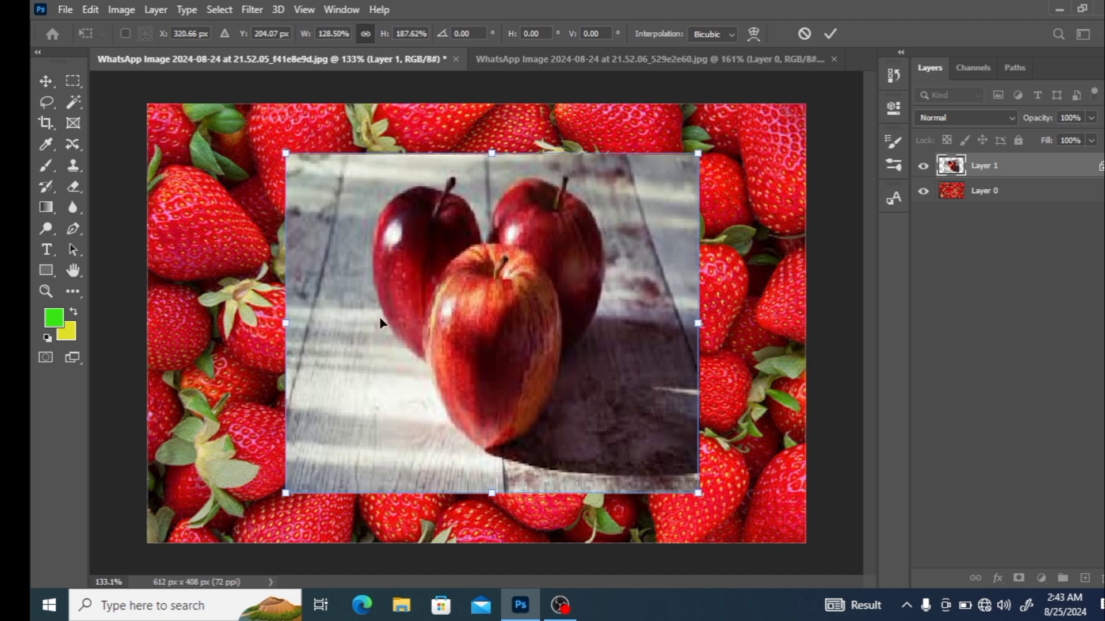
drag(268, 497, 245, 469)
key(Return)
Step: Paint the whole stretched apple image green on Layer 1 with the Brush in Multiply mode
key(b)
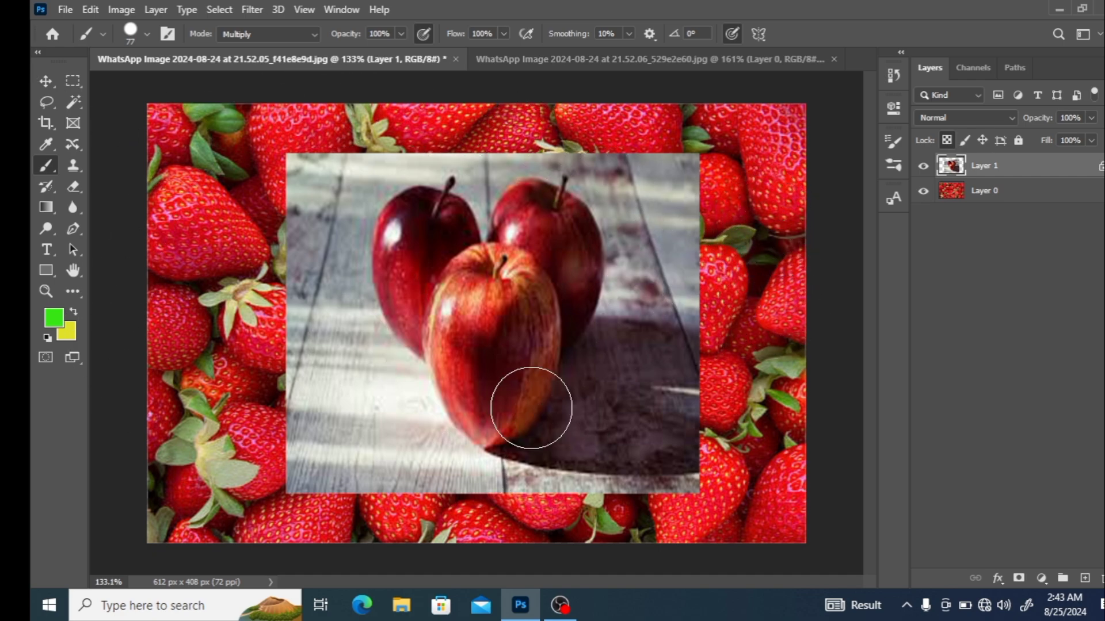
click(310, 503)
mouse_move(310, 503)
mouse_down()
mouse_move(523, 530)
mouse_move(771, 523)
mouse_move(688, 525)
mouse_move(737, 328)
mouse_move(713, 155)
mouse_move(673, 338)
mouse_move(715, 247)
mouse_move(587, 356)
mouse_up()
mouse_move(553, 539)
mouse_down()
mouse_move(604, 493)
mouse_move(477, 471)
mouse_move(427, 382)
mouse_move(488, 315)
mouse_move(443, 251)
mouse_move(153, 131)
mouse_move(357, 271)
mouse_move(377, 307)
mouse_move(706, 509)
mouse_move(285, 478)
mouse_move(348, 252)
mouse_move(237, 420)
mouse_move(715, 168)
mouse_move(1005, 178)
mouse_move(547, 345)
mouse_move(447, 404)
mouse_move(491, 446)
mouse_move(274, 480)
mouse_move(308, 451)
mouse_move(661, 449)
mouse_move(143, 395)
mouse_move(700, 350)
mouse_move(622, 378)
mouse_up()
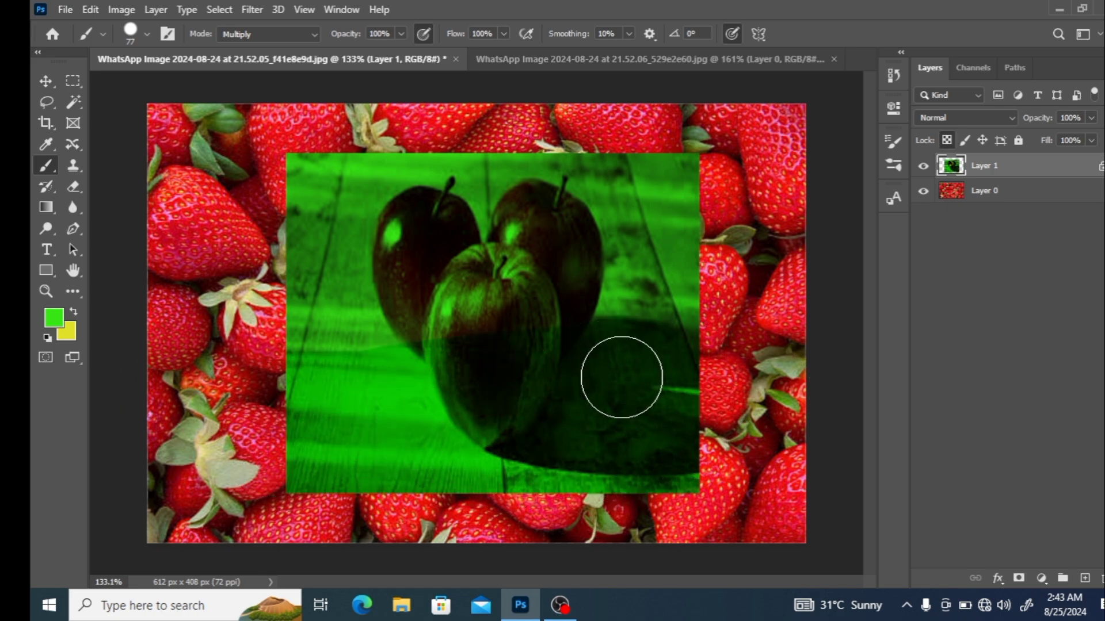
Step: Undo the green painting and the free transform of the apple layer
key(ctrl+z)
key(ctrl+z)
key(ctrl+z)
key(ctrl+z)
key(ctrl+z)
key(ctrl+z)
key(ctrl+z)
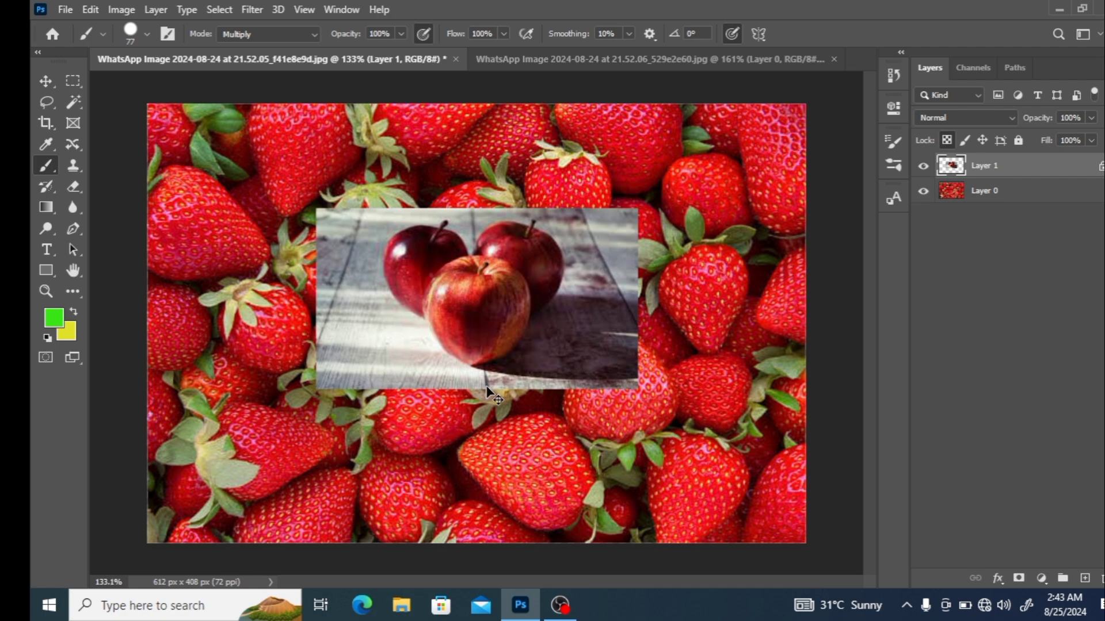
Step: Resize the apple picture with Free Transform to about 112% width and 146% height
key(ctrl+t)
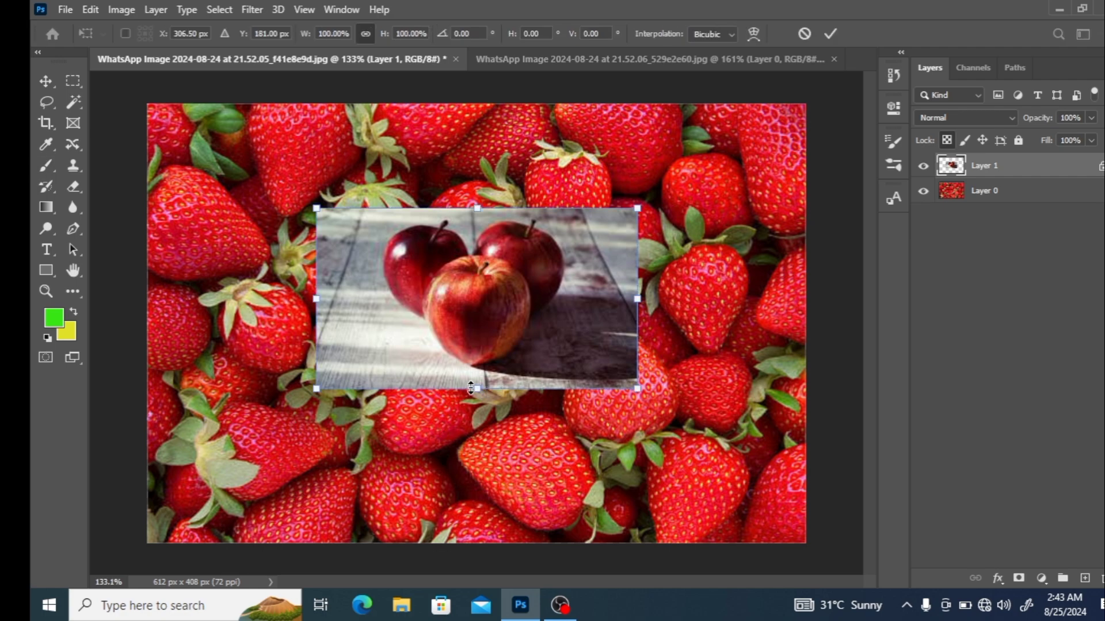
drag(482, 390, 475, 410)
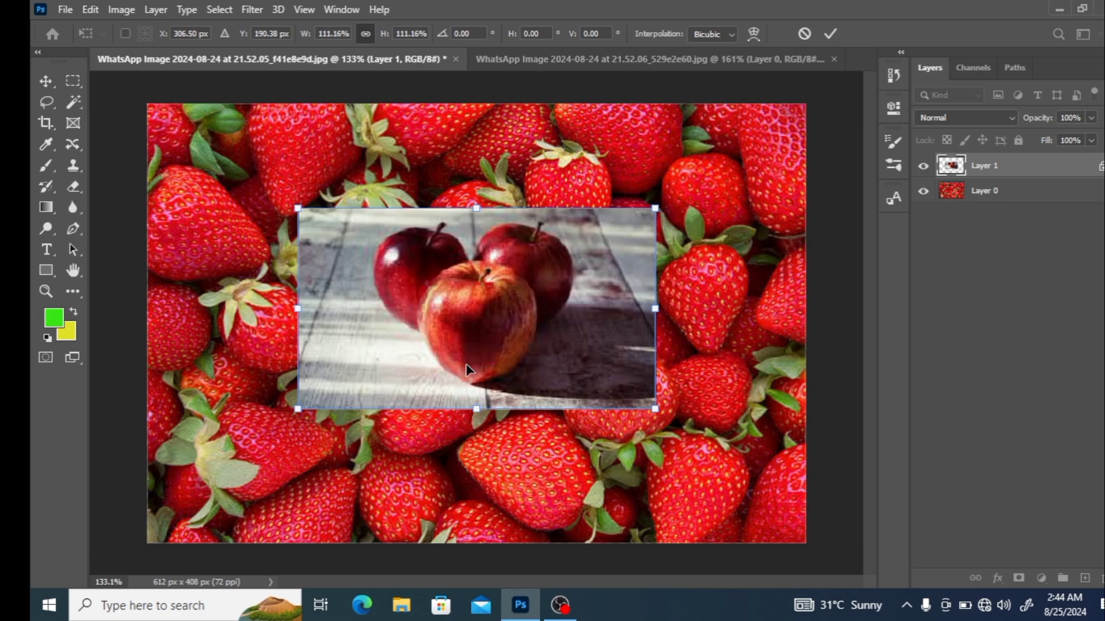
drag(476, 409, 555, 427)
drag(650, 318, 614, 317)
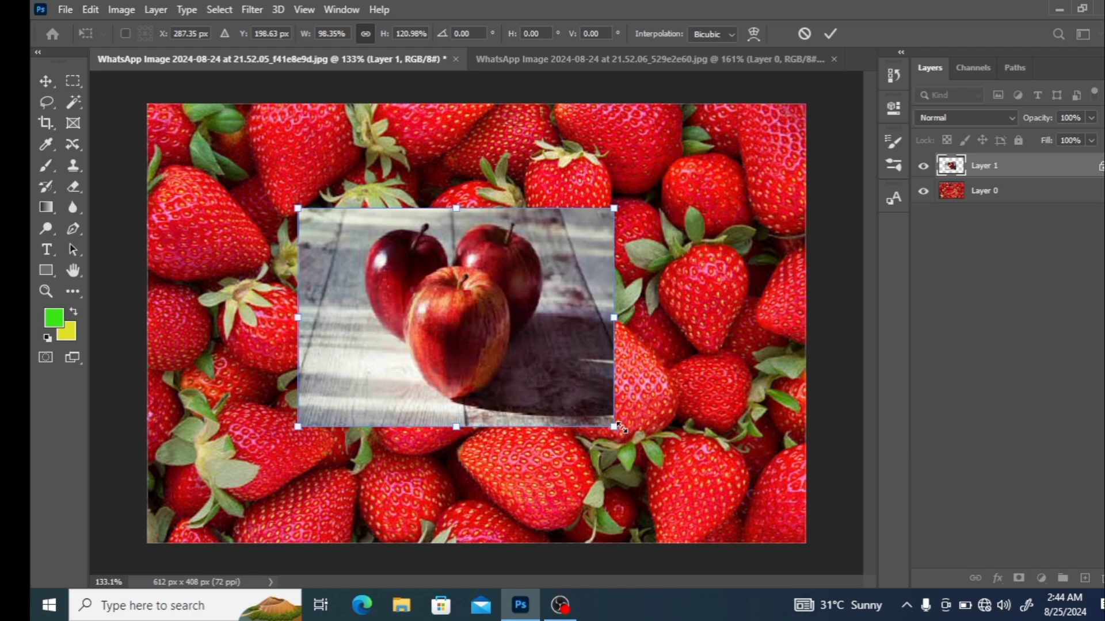
drag(616, 427, 663, 471)
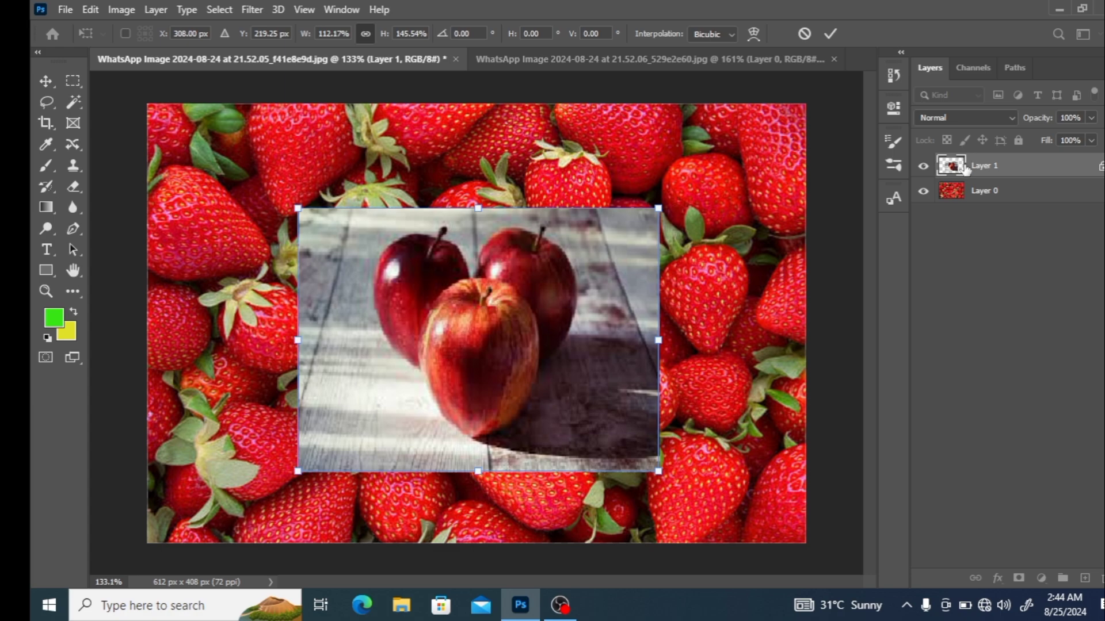
key(Return)
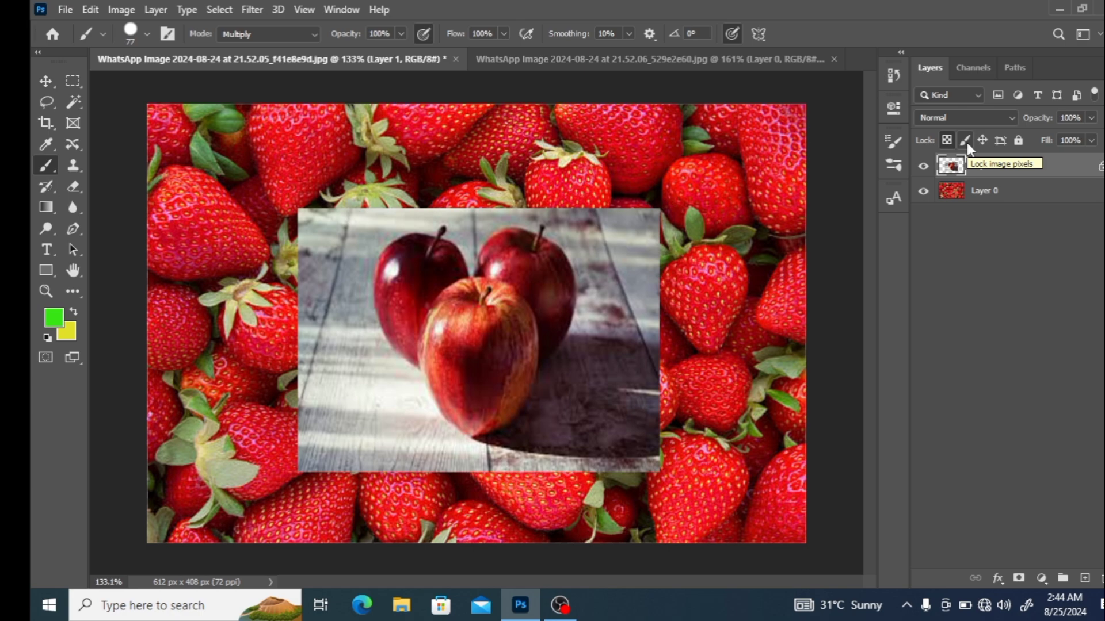
Step: Lock the image pixels of the apple layer and move the apple picture slightly upward
click(965, 141)
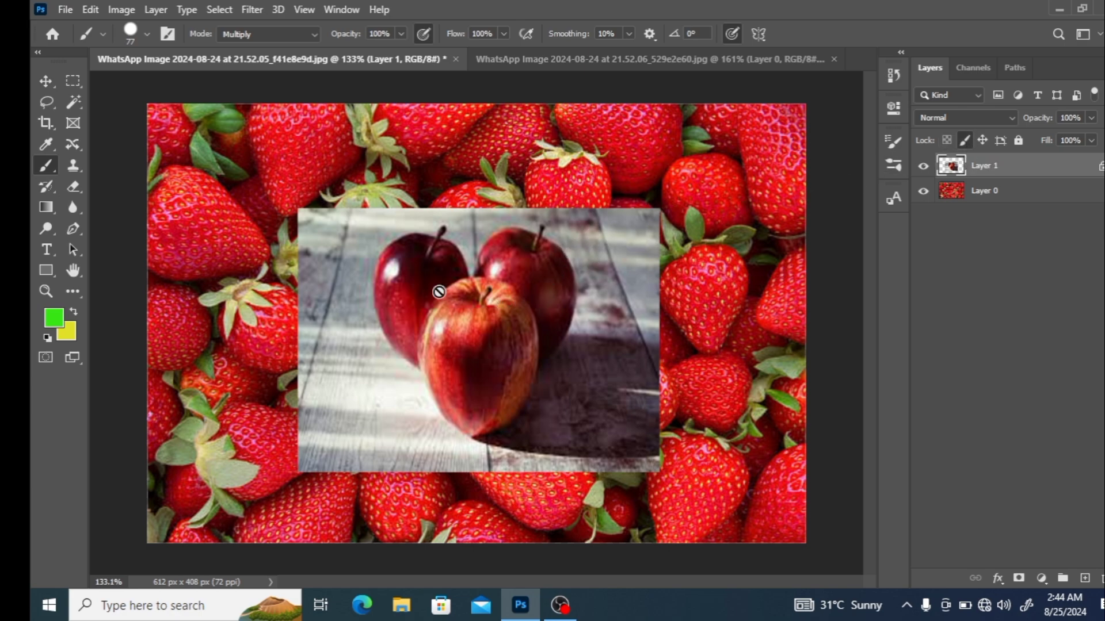
click(46, 83)
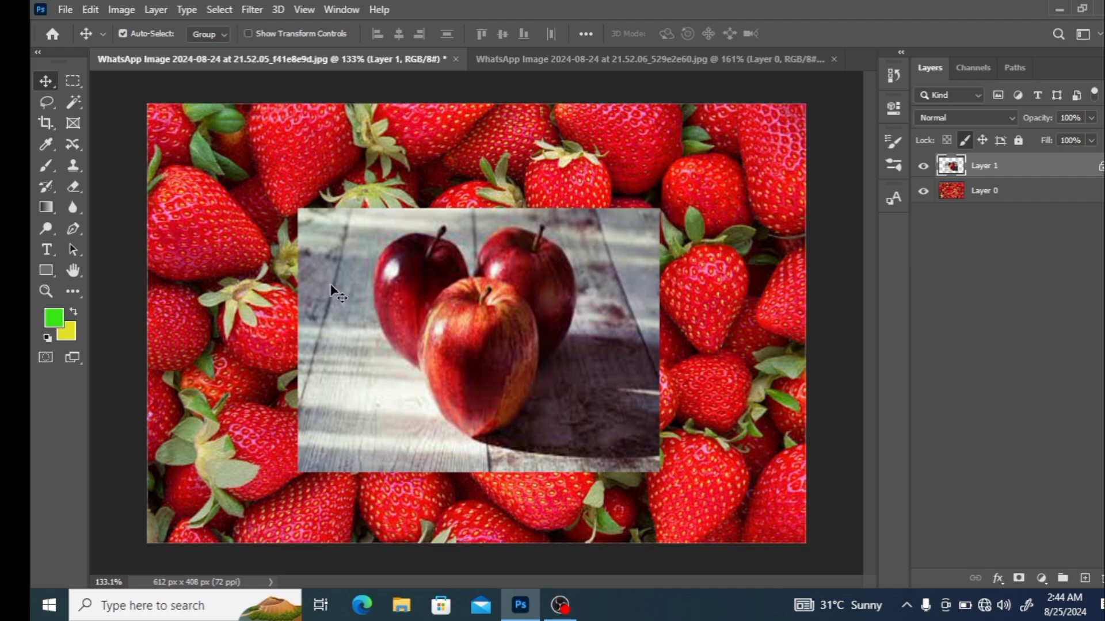
mouse_move(330, 286)
mouse_down()
mouse_move(301, 257)
mouse_move(360, 248)
mouse_move(352, 297)
mouse_move(337, 270)
mouse_up()
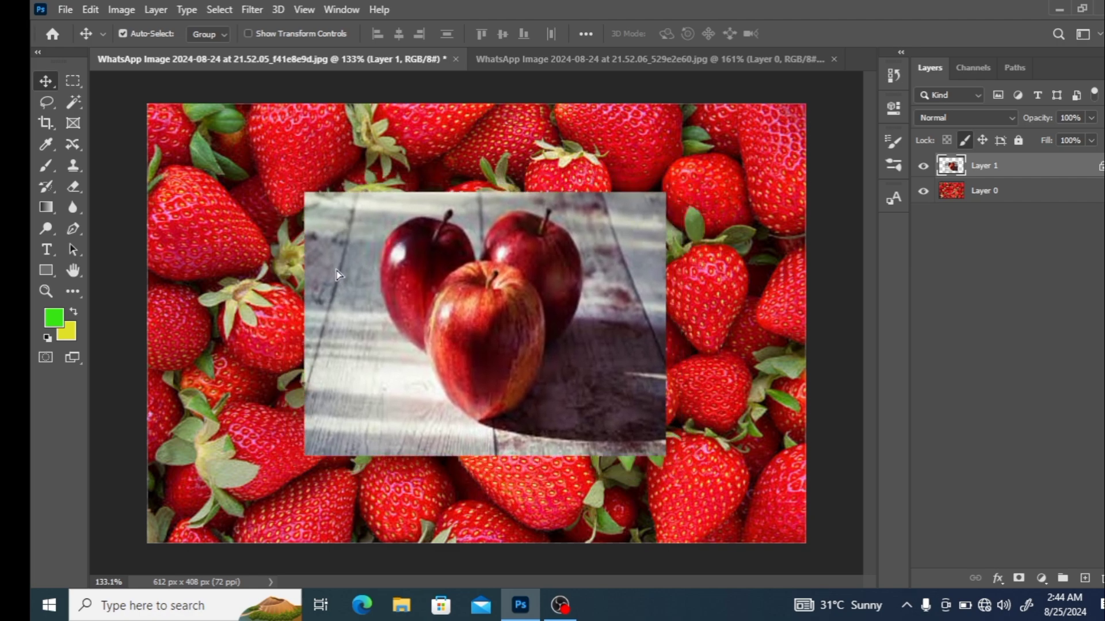
Step: Shift the strawberry layer slightly downward and move it back to fill the canvas
drag(479, 161, 537, 130)
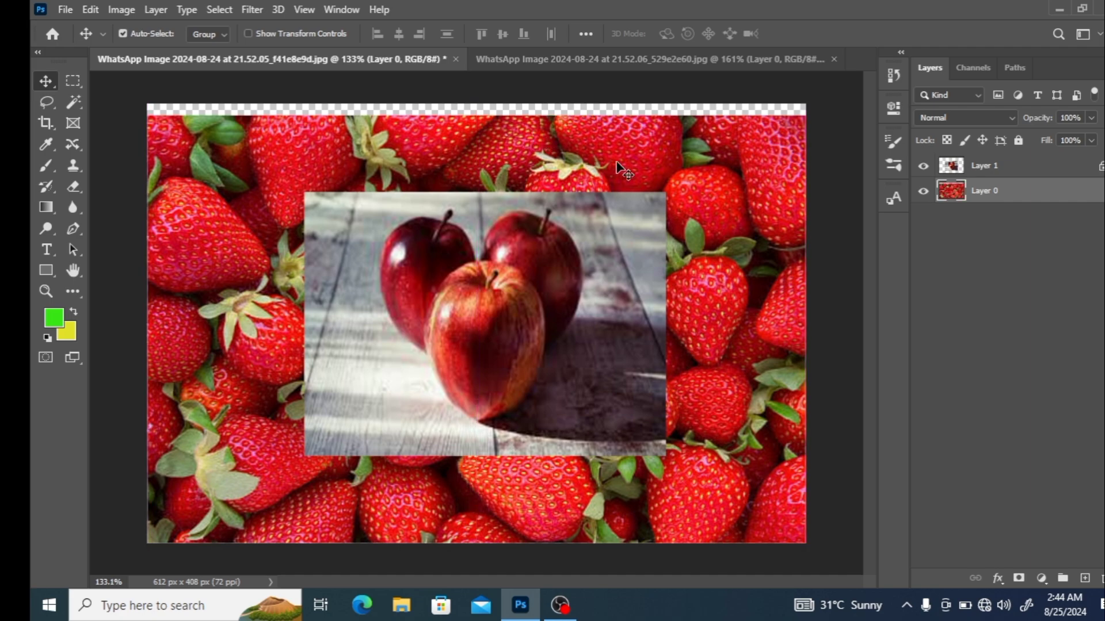
drag(617, 163, 596, 151)
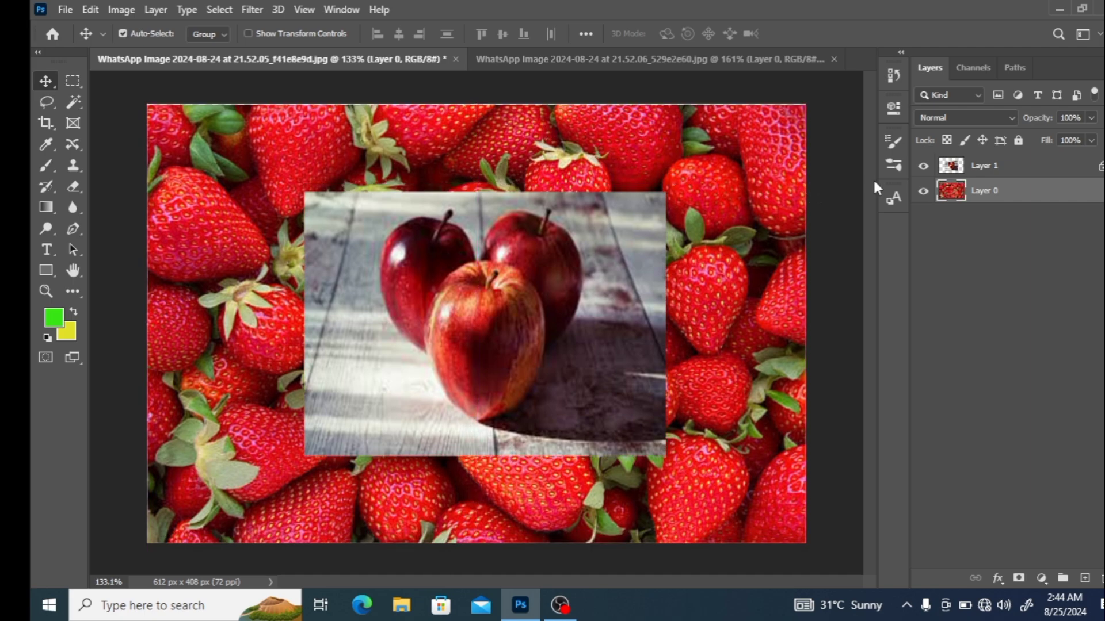
Step: Try to paint on the pixel-locked apple layer with the Brush at several spots
click(954, 165)
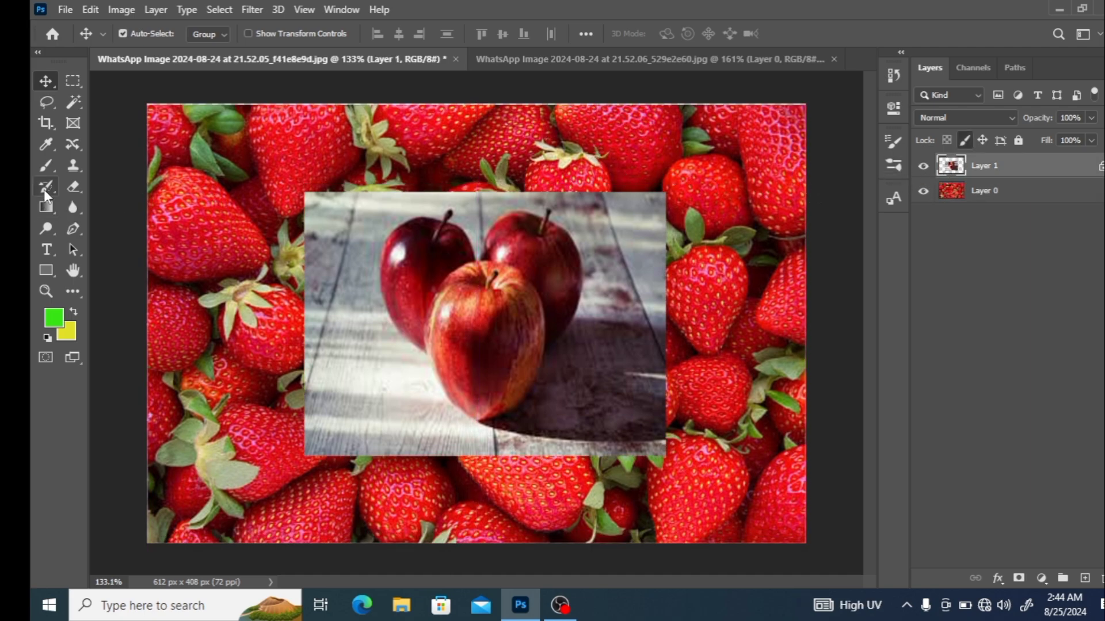
click(50, 171)
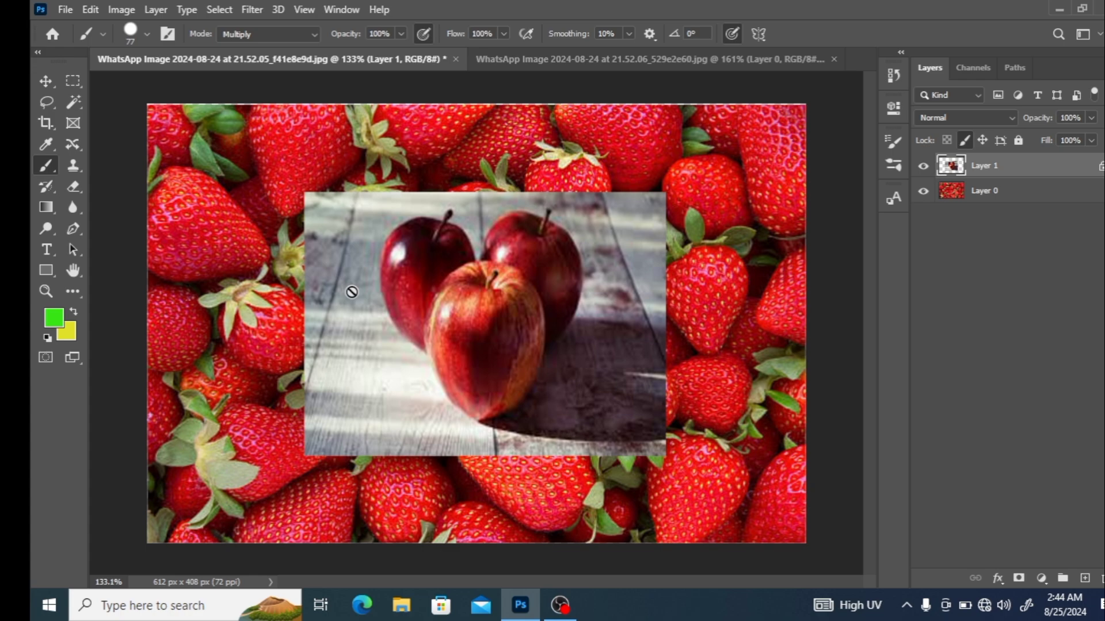
click(363, 241)
click(566, 235)
click(479, 385)
click(566, 234)
click(430, 243)
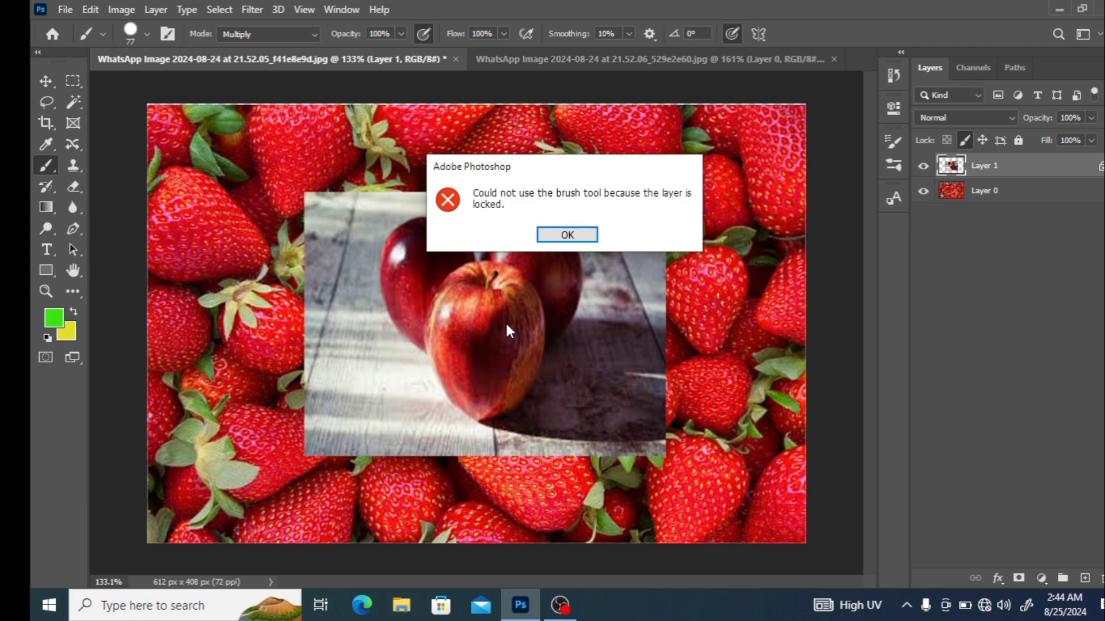
click(566, 234)
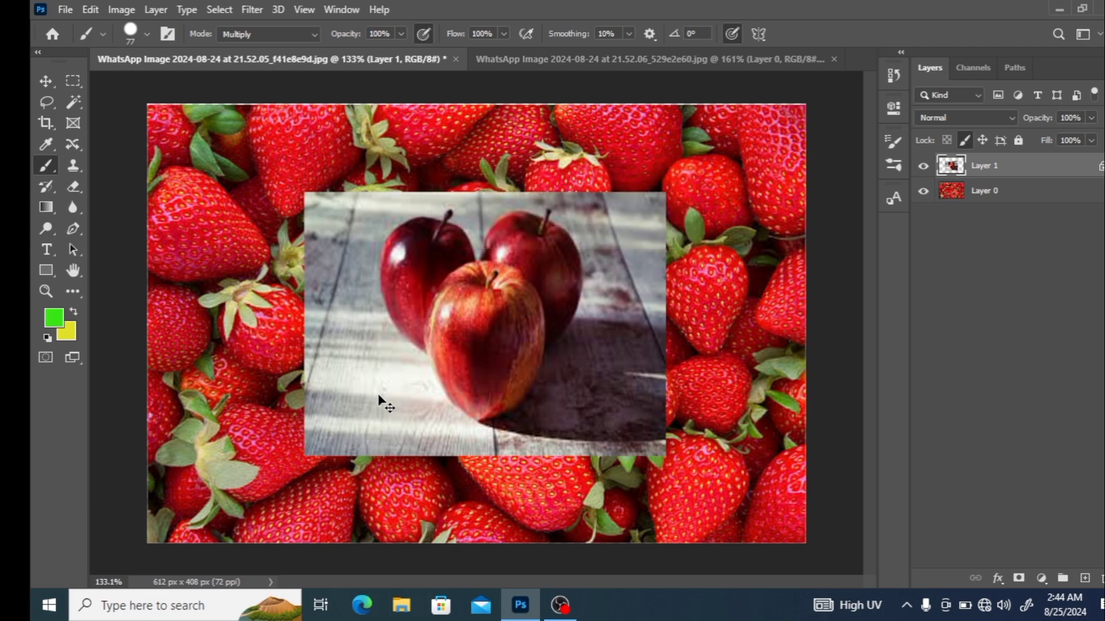
Step: Open Free Transform on the apple layer, leave it, and move the apple picture slightly down and to the right
key(ctrl+t)
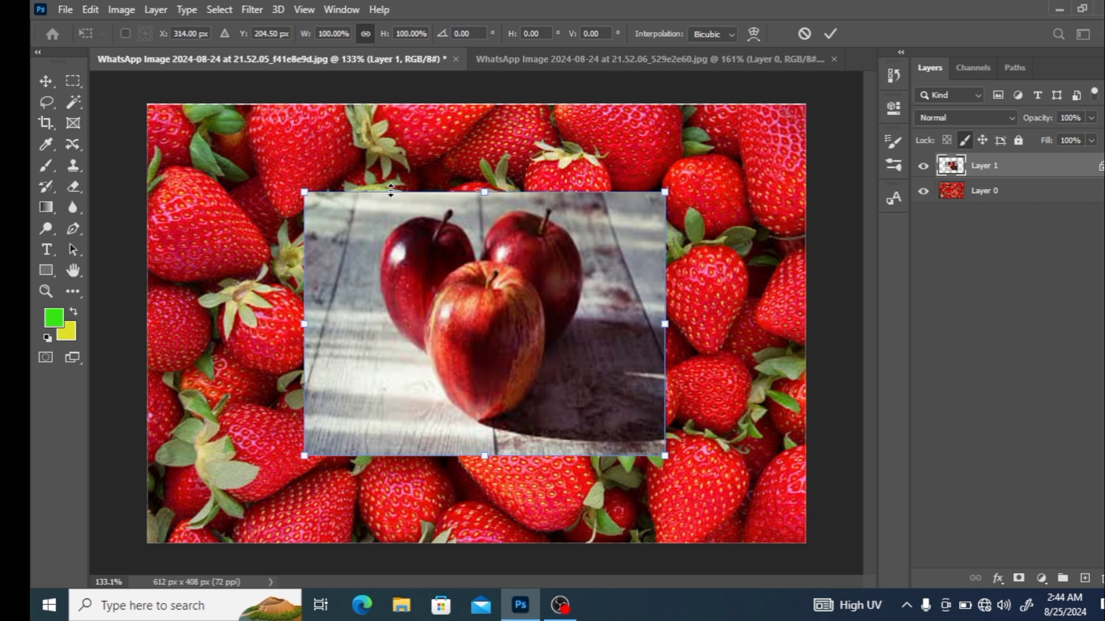
click(45, 81)
mouse_move(362, 290)
mouse_down()
mouse_move(310, 253)
mouse_move(377, 259)
mouse_move(389, 267)
mouse_move(380, 277)
mouse_up()
drag(548, 328, 551, 351)
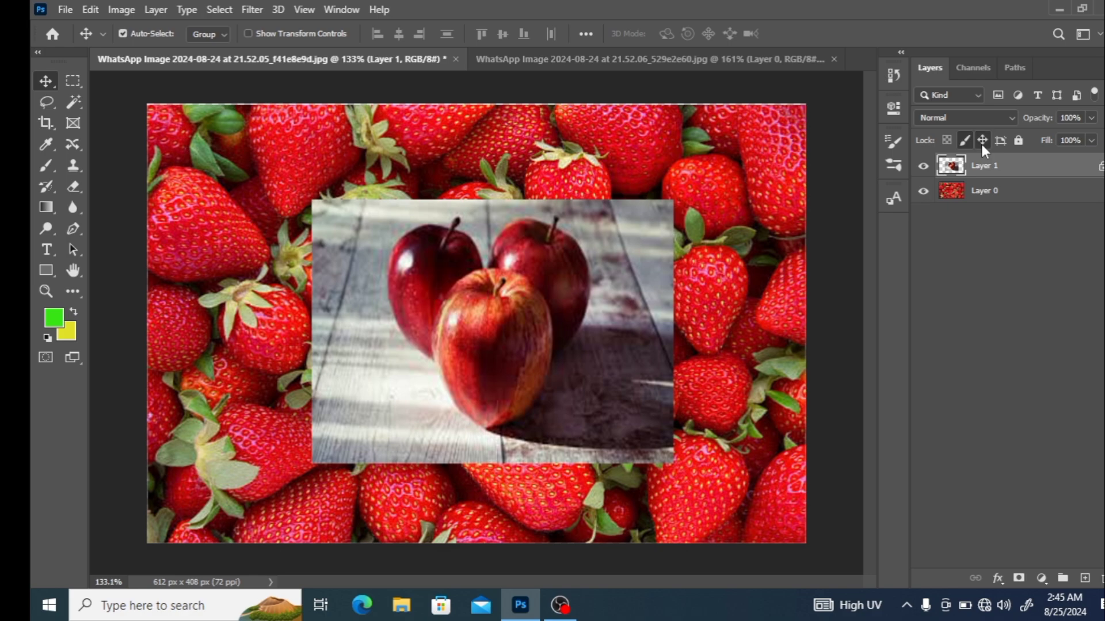
Step: Lock the position and transparent pixels of the apple layer and try repeatedly to move the apple picture
mouse_move(527, 293)
mouse_down()
mouse_move(513, 272)
mouse_move(543, 294)
mouse_move(527, 294)
mouse_up()
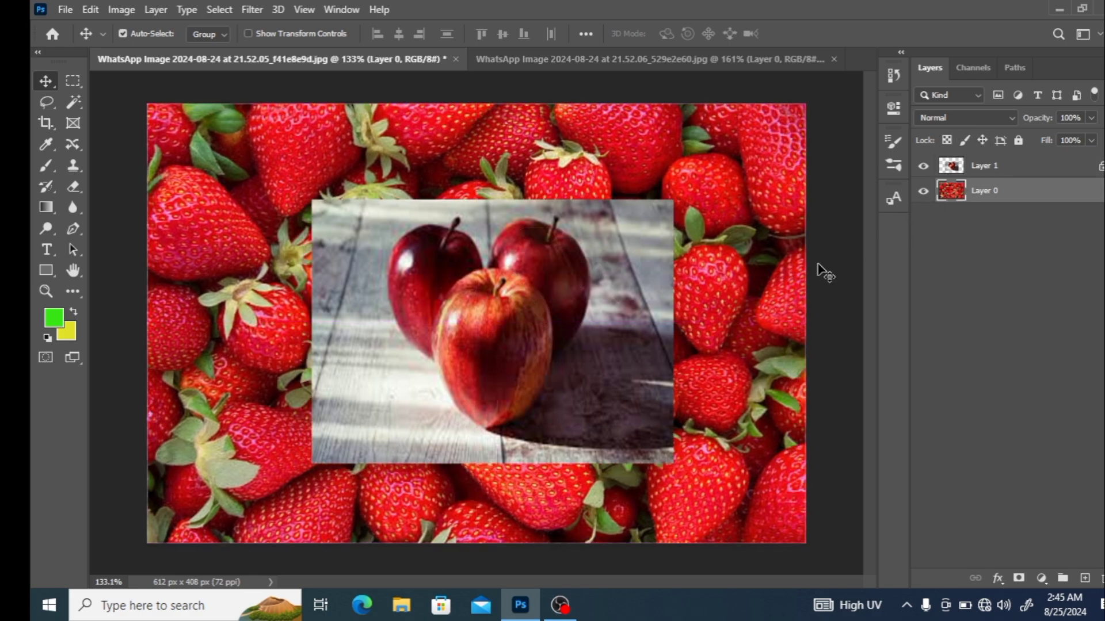
click(955, 167)
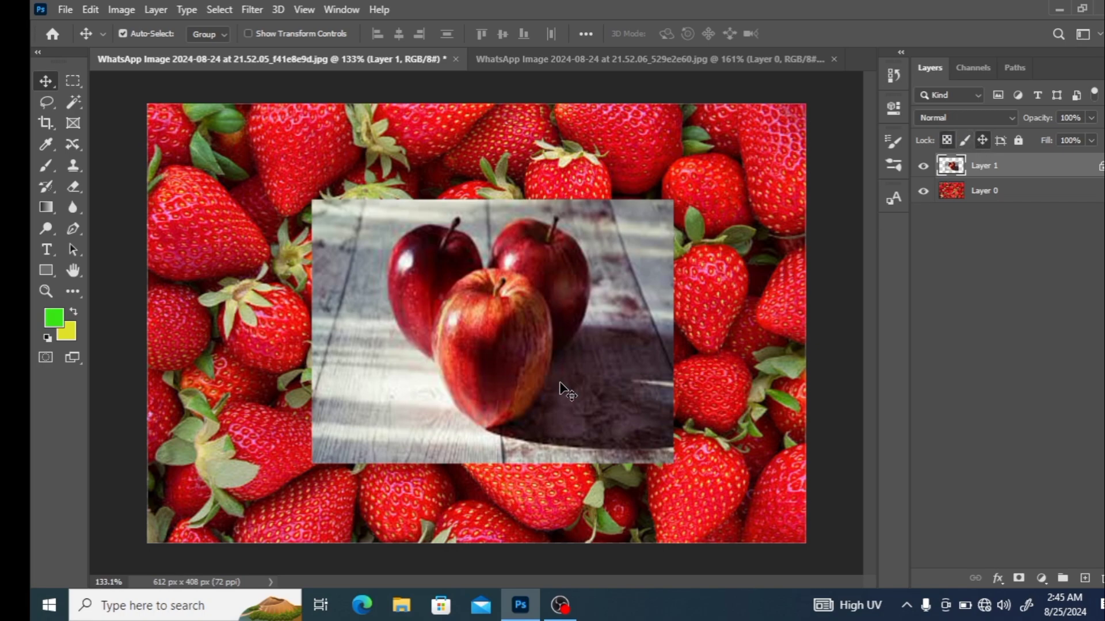
drag(567, 396, 530, 373)
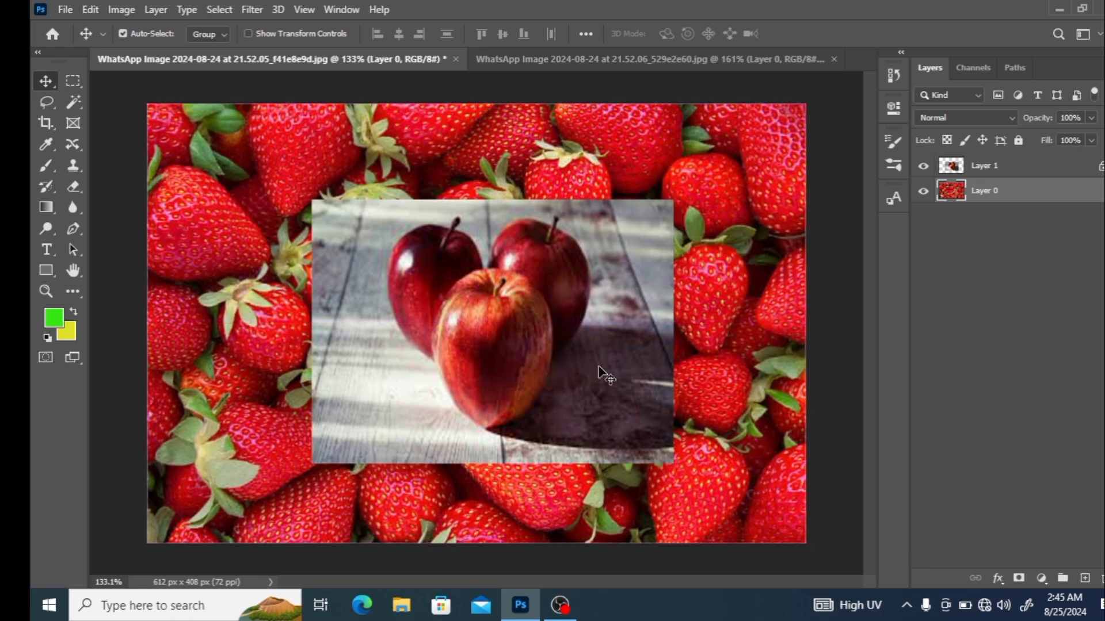
click(958, 167)
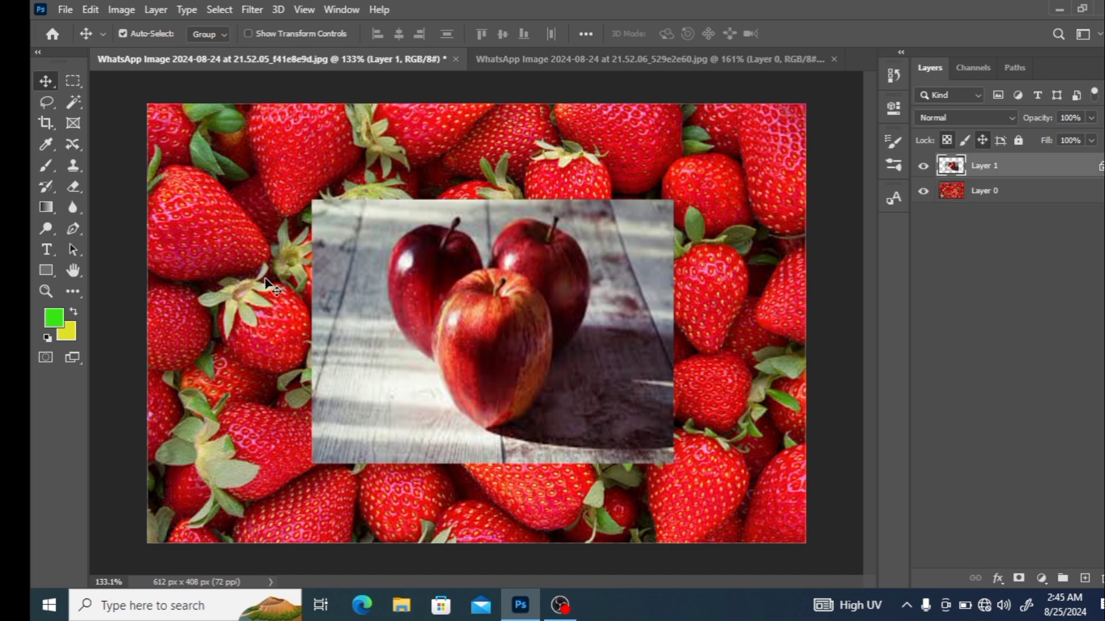
mouse_move(452, 310)
mouse_down()
mouse_move(490, 304)
mouse_move(424, 311)
mouse_move(447, 322)
mouse_move(444, 305)
mouse_up()
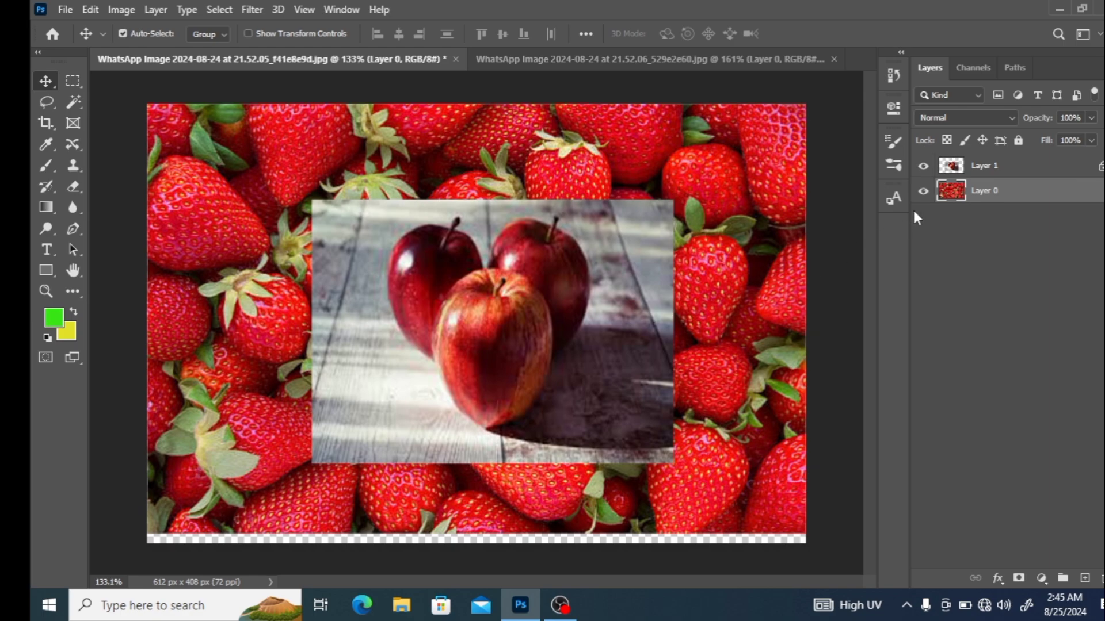
click(960, 167)
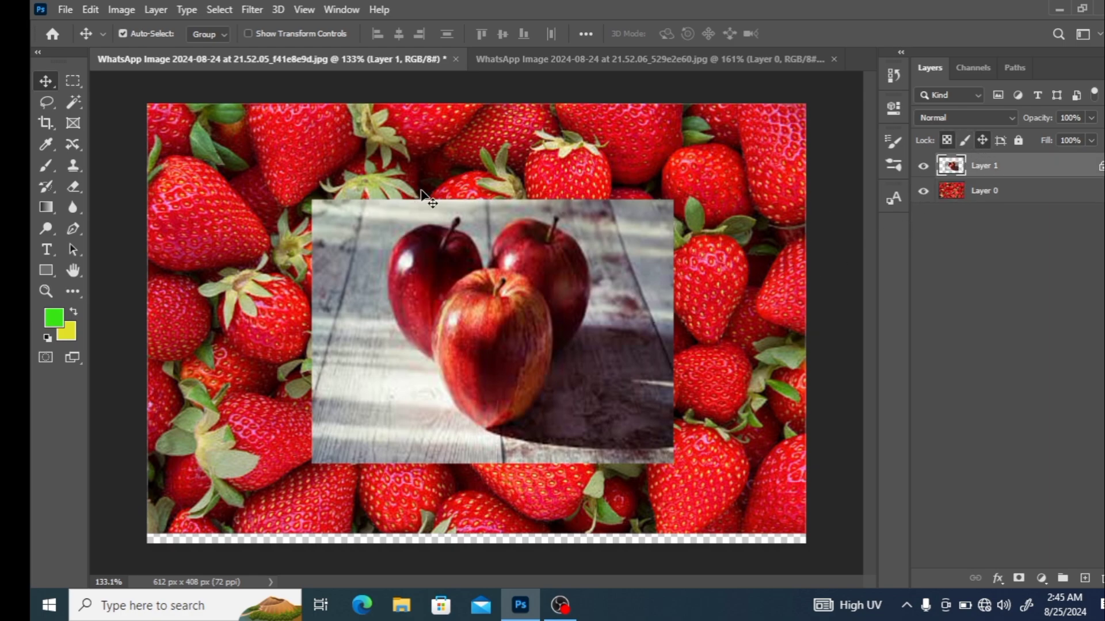
Step: Paint green over the position-locked apple image with the Brush and undo the strokes
click(47, 167)
mouse_move(327, 243)
mouse_down()
mouse_move(656, 242)
mouse_move(635, 238)
mouse_move(333, 266)
mouse_move(737, 267)
mouse_move(311, 320)
mouse_move(666, 330)
mouse_move(316, 419)
mouse_move(451, 461)
mouse_move(568, 424)
mouse_move(543, 335)
mouse_up()
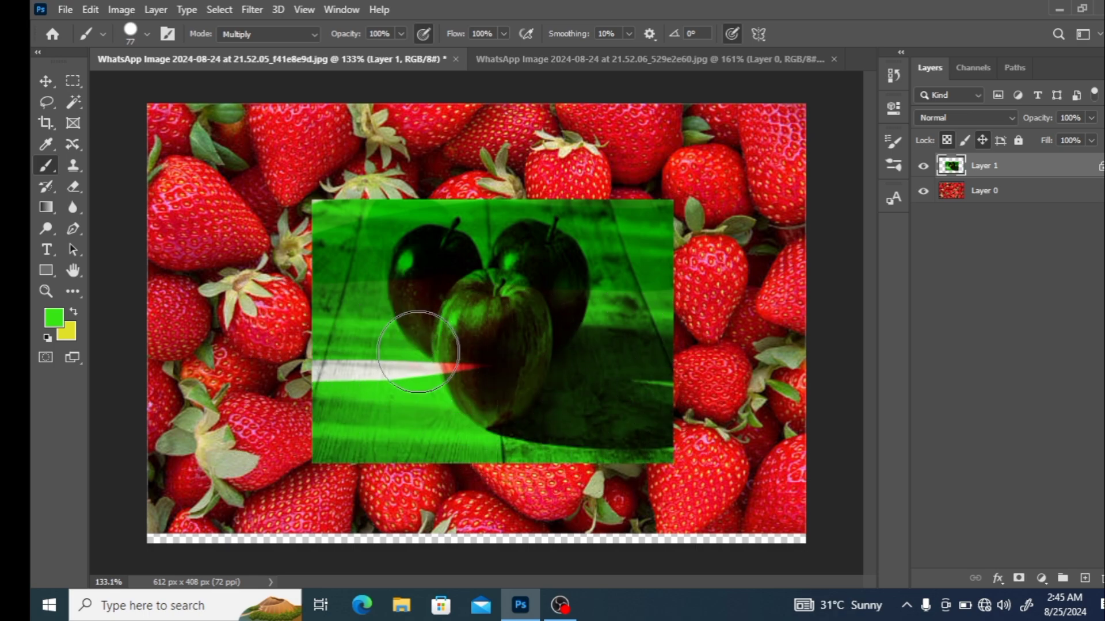
key(ctrl+z)
key(ctrl+z)
key(ctrl+z)
key(ctrl+z)
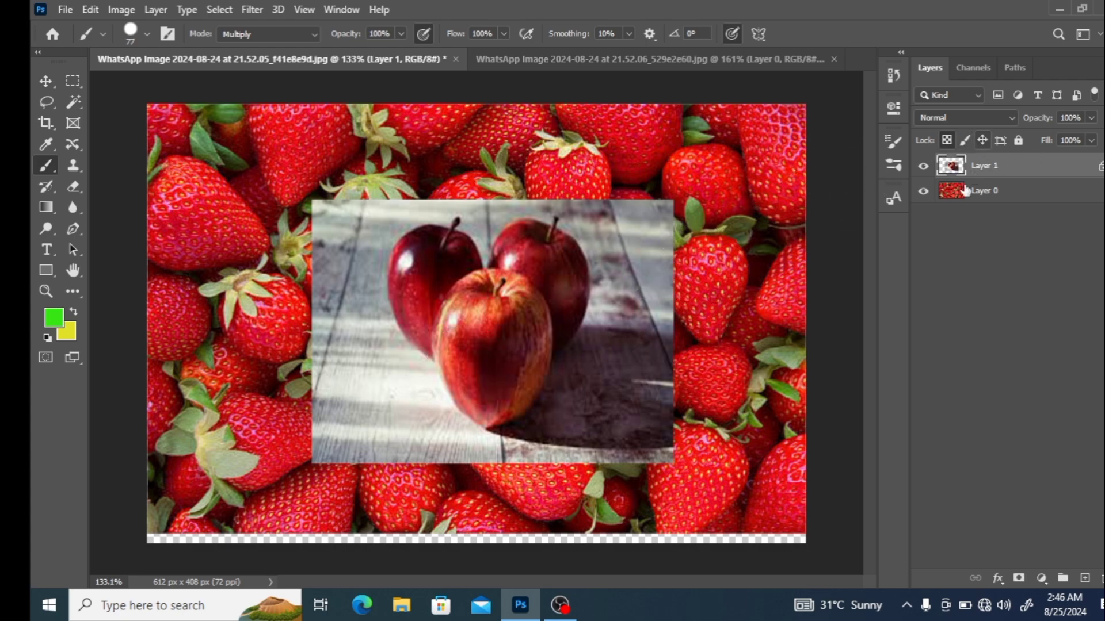
Step: Lock everything on the apple layer and try to paint on it with the Brush at several spots
click(1019, 141)
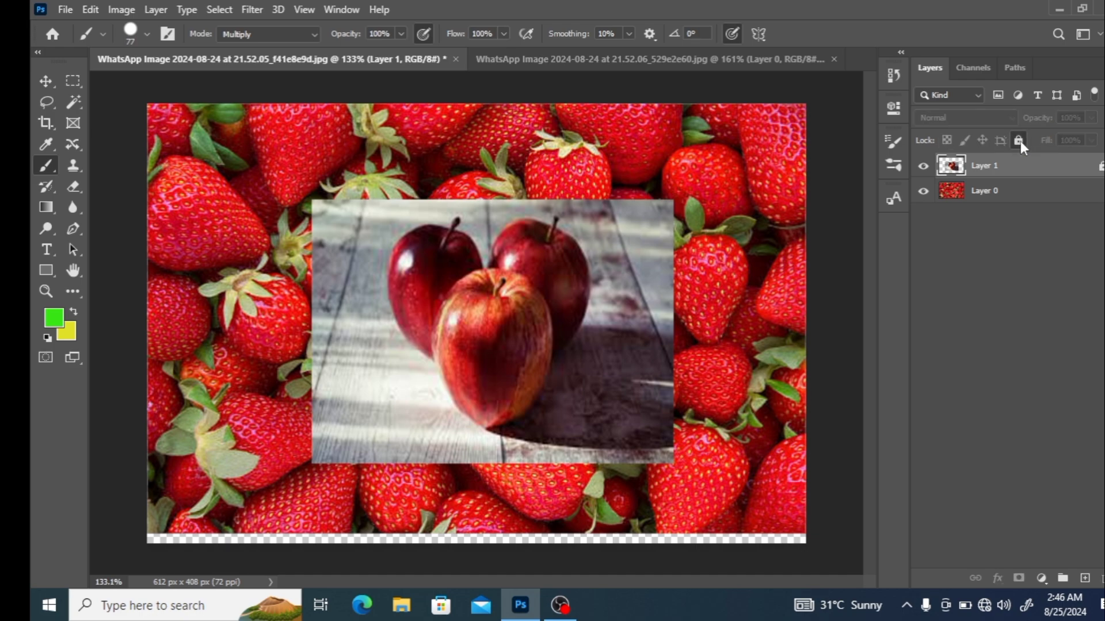
click(576, 291)
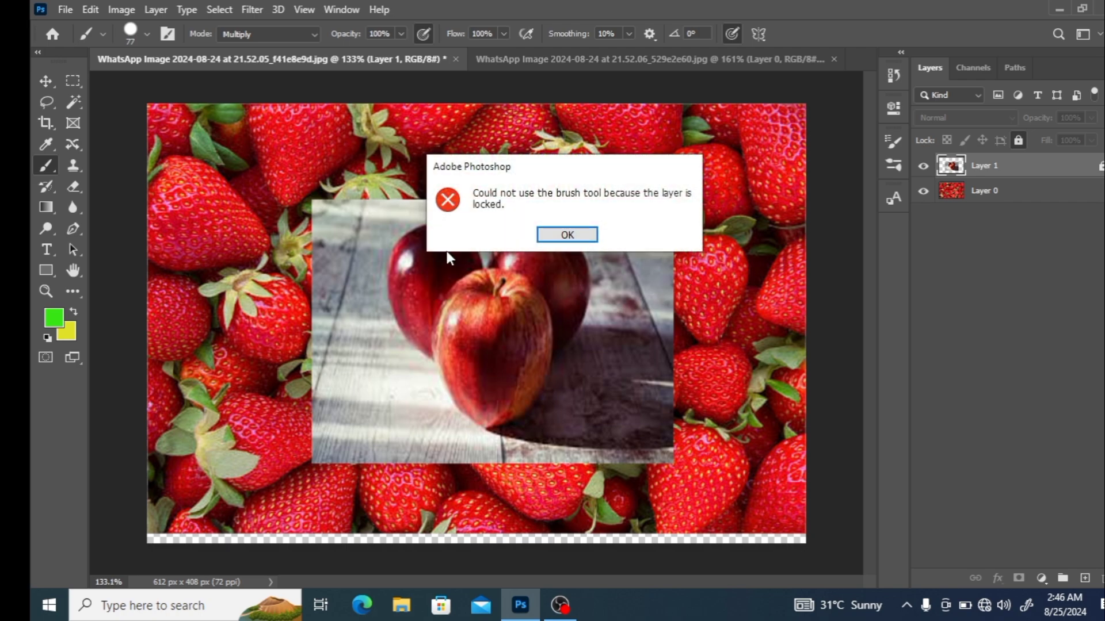
click(565, 234)
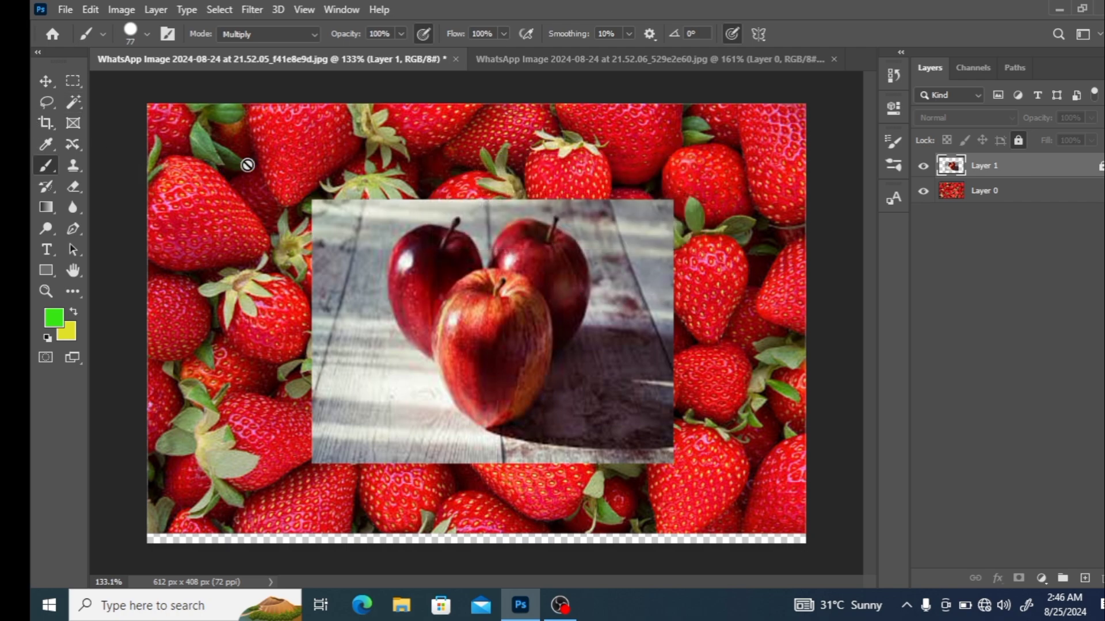
click(357, 163)
click(567, 235)
click(377, 267)
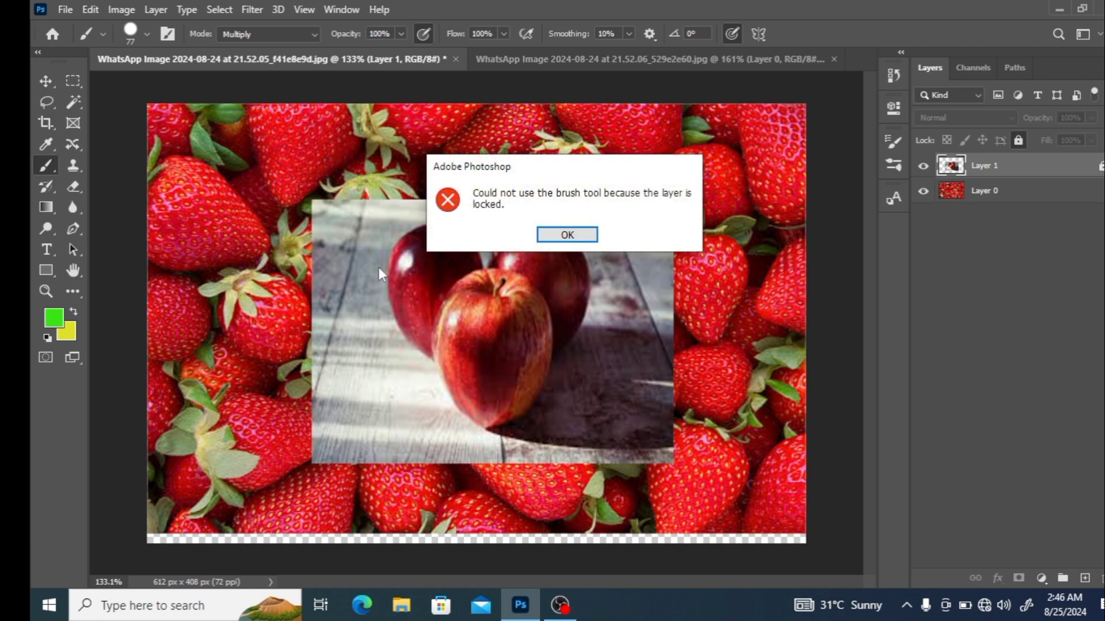
click(562, 236)
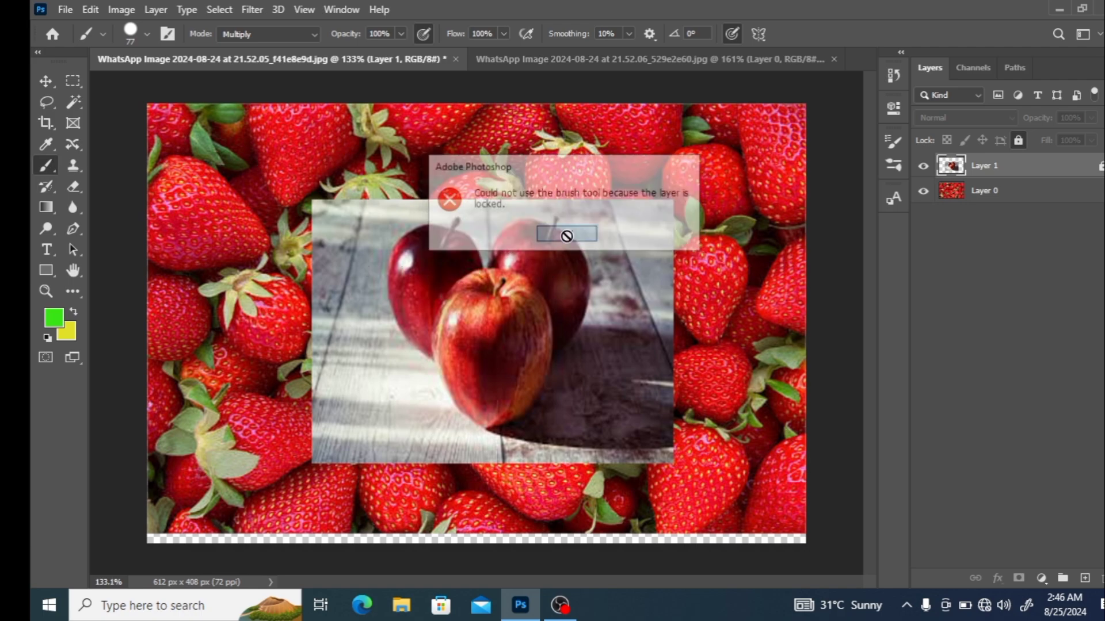
click(318, 214)
click(578, 237)
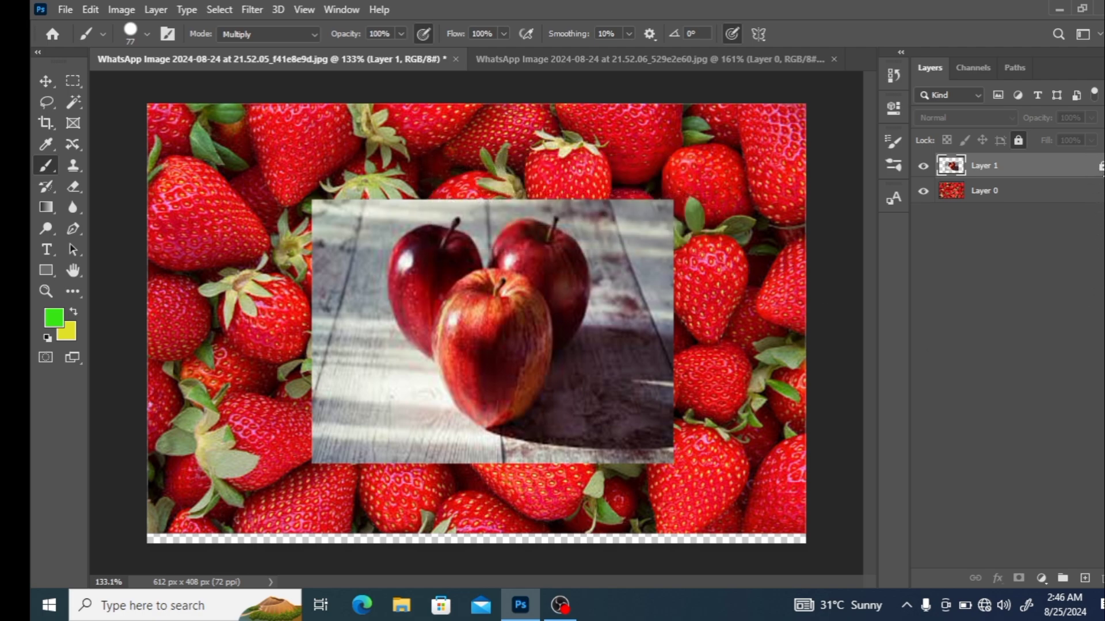
Step: Unlock the apple layer, undo a test brush stroke on it, and move the apple picture slightly up and to the left
click(1100, 166)
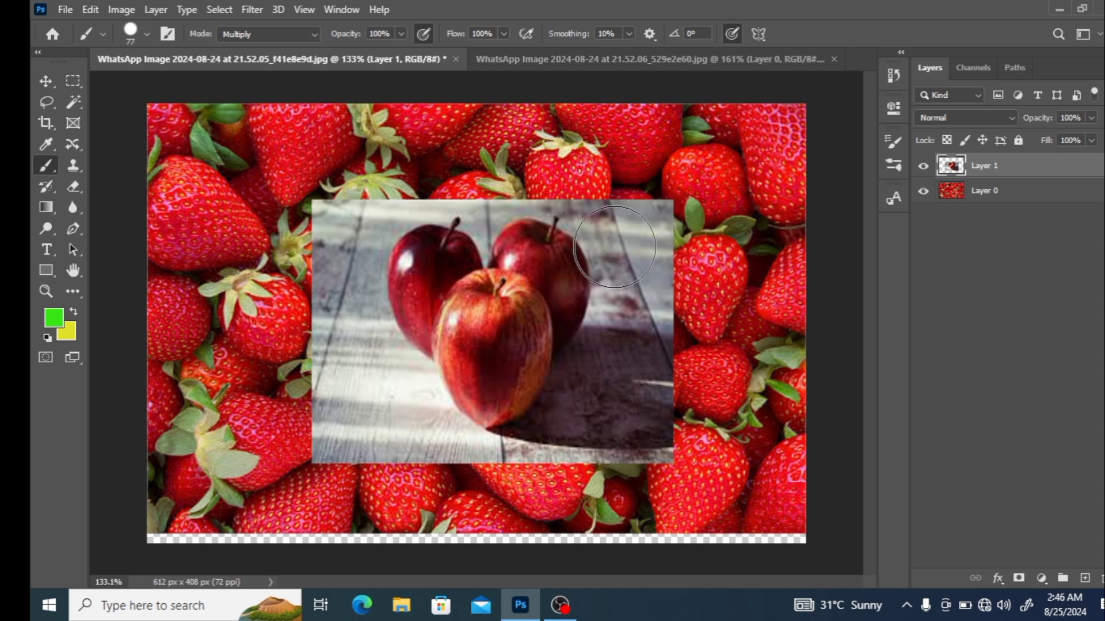
drag(610, 275, 584, 253)
key(ctrl+z)
click(56, 84)
drag(536, 342, 528, 324)
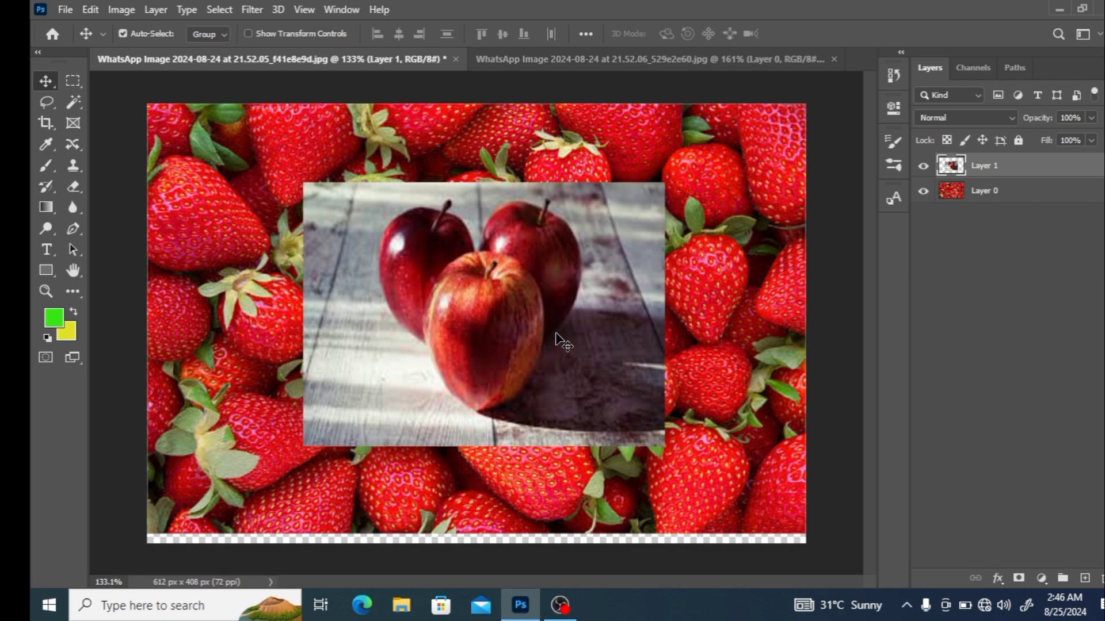
Step: Try the Dissolve blend mode on the apple layer and set it back to Normal
click(1010, 120)
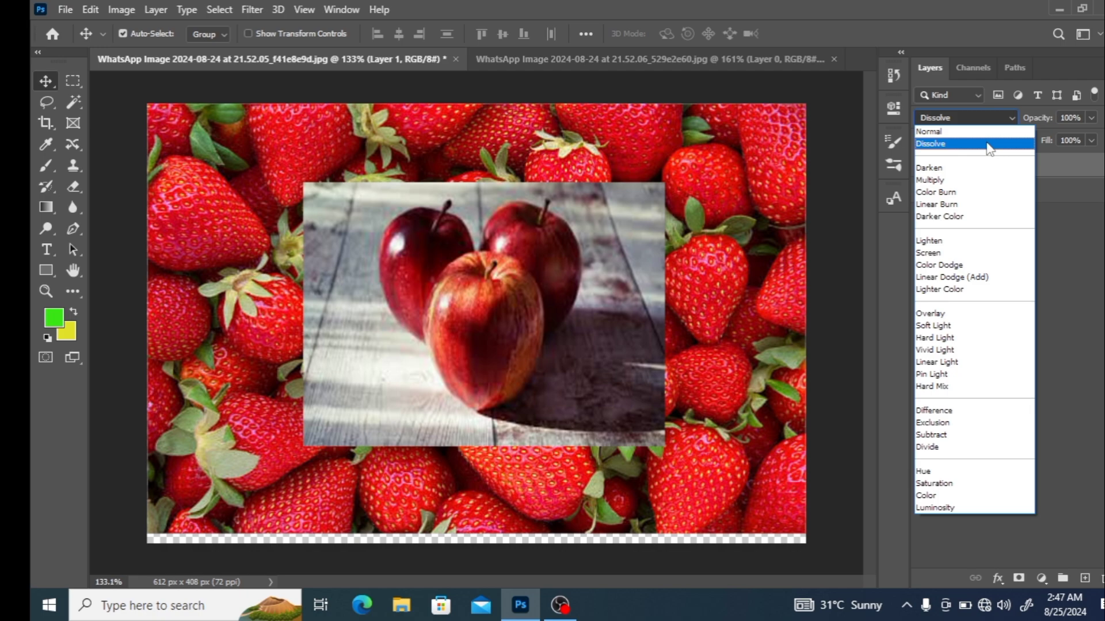
click(986, 144)
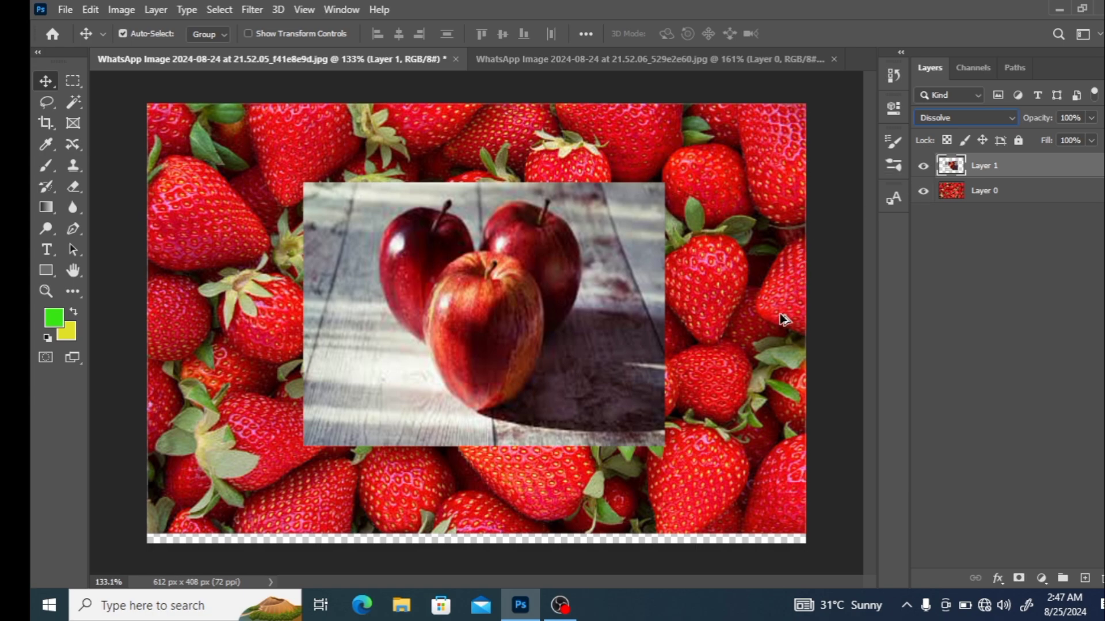
key(Up)
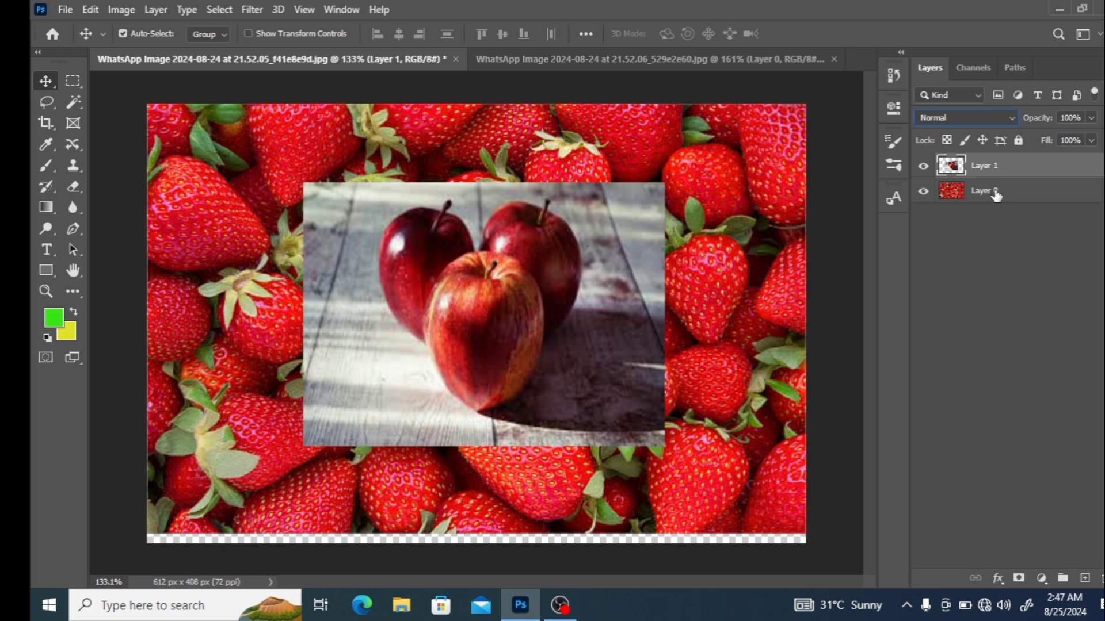
Step: Lock everything on the strawberry layer, inspect the images up close, and unlock the layer again
click(996, 196)
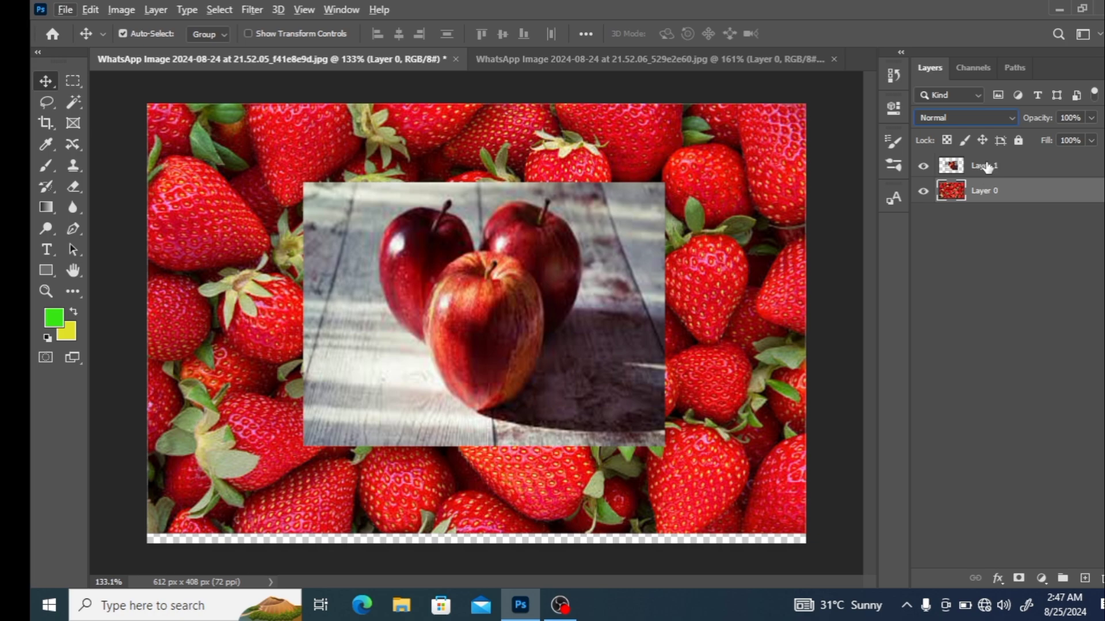
click(1018, 140)
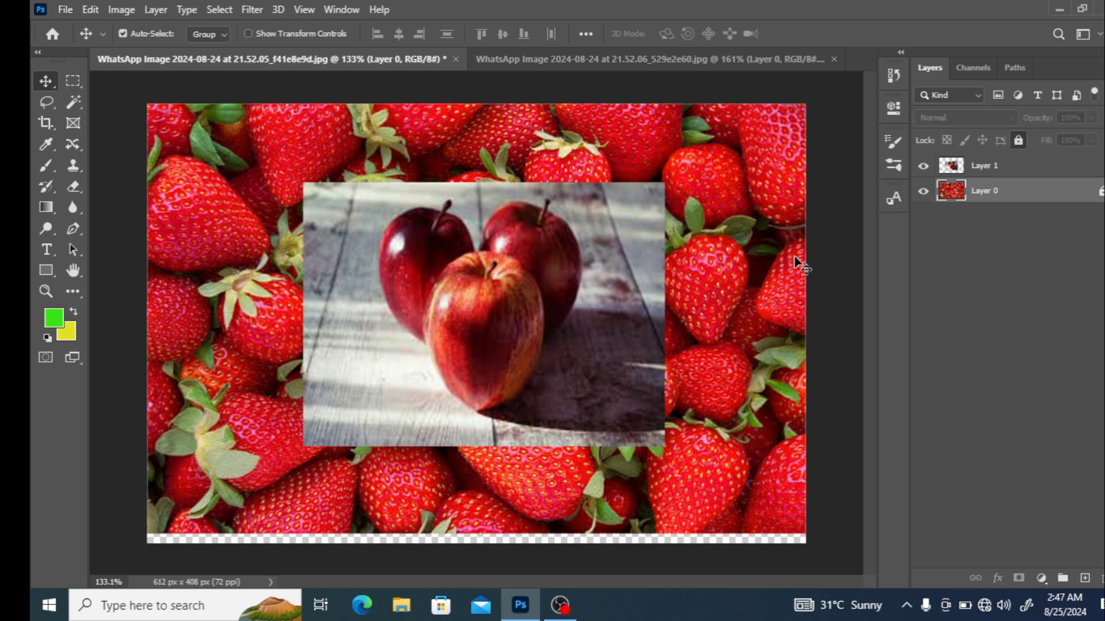
scroll(797, 259, up, 2)
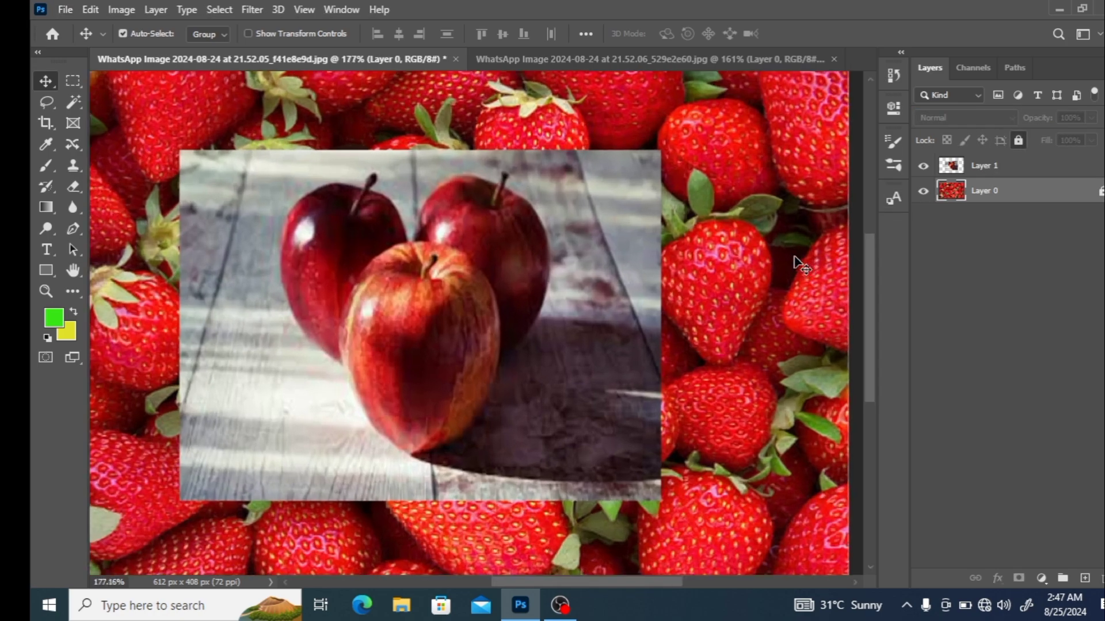
scroll(414, 411, up, 2)
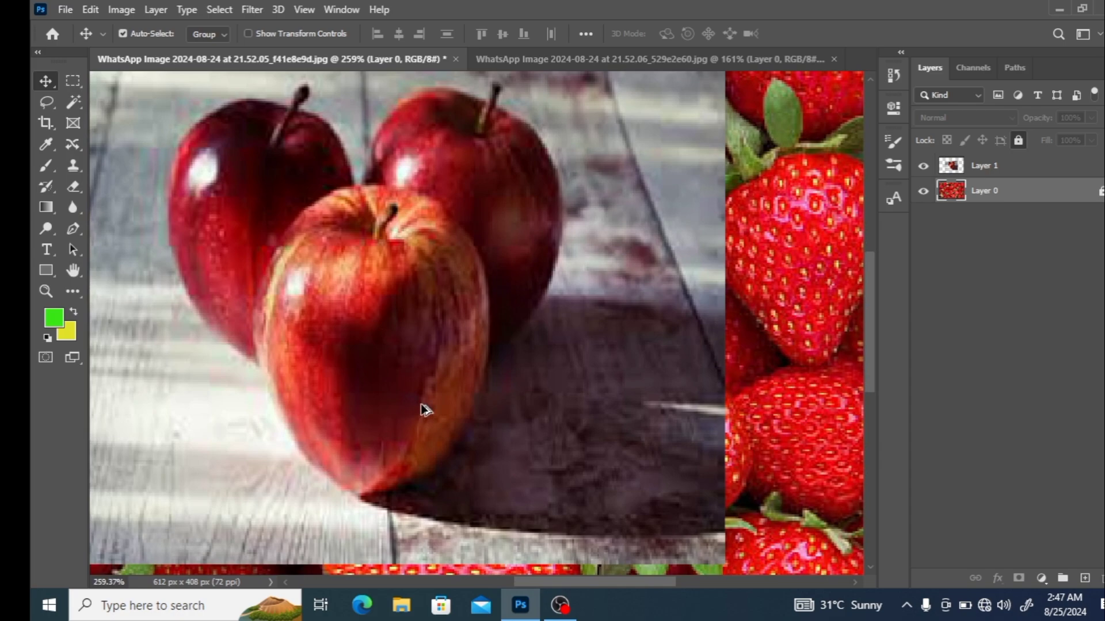
scroll(424, 407, up, 1)
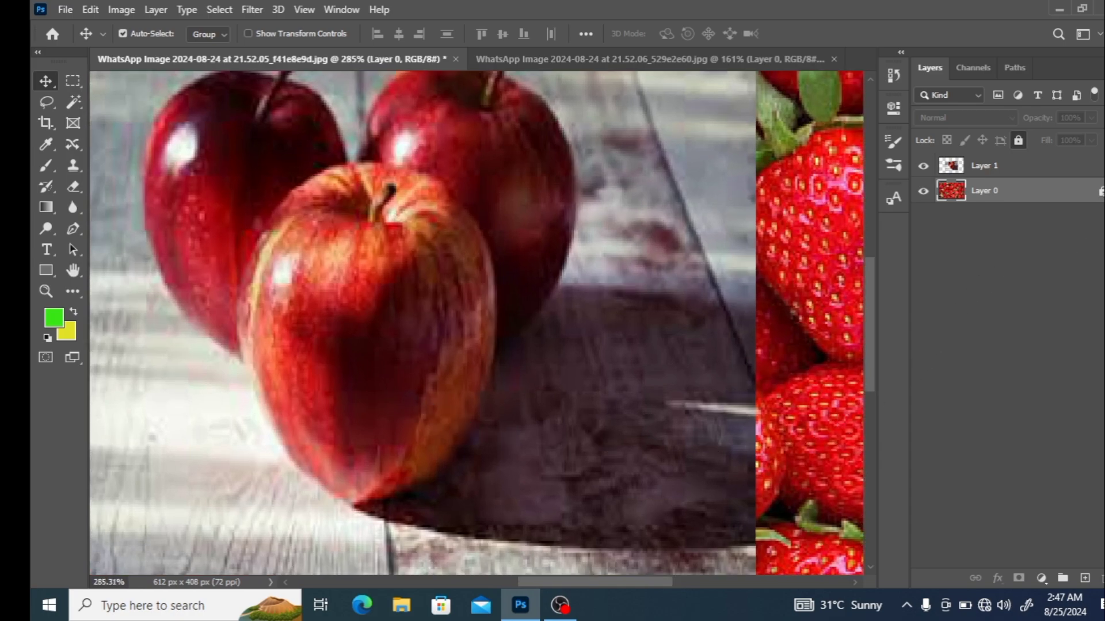
click(1098, 192)
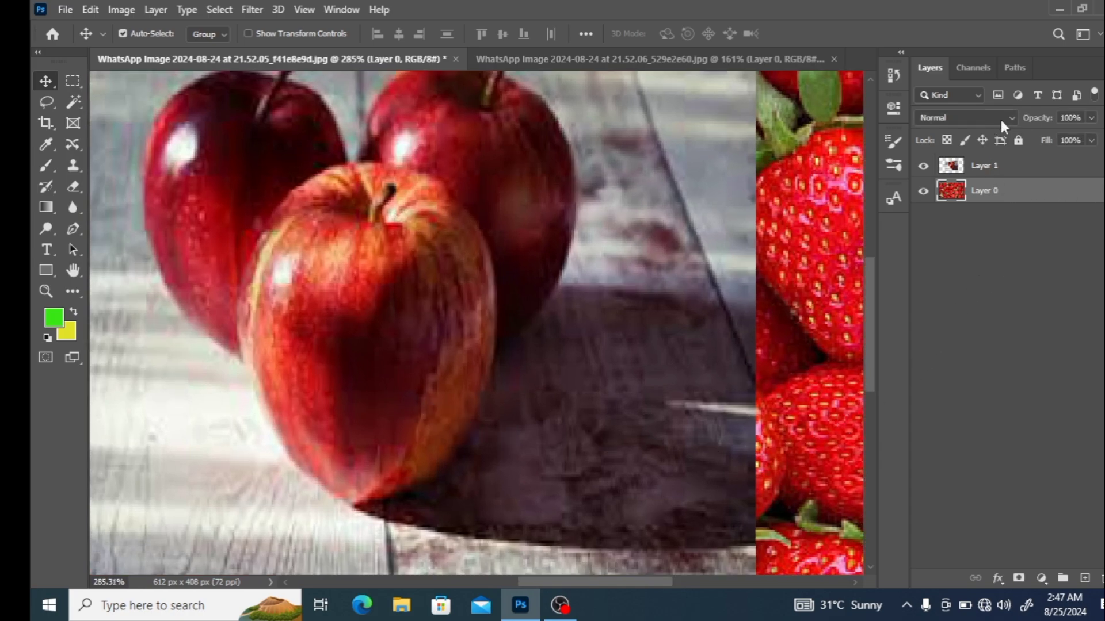
Step: Set the apple layer's blend mode to Dissolve and move the apple picture slightly to the right
click(1000, 120)
click(993, 144)
drag(607, 313, 651, 305)
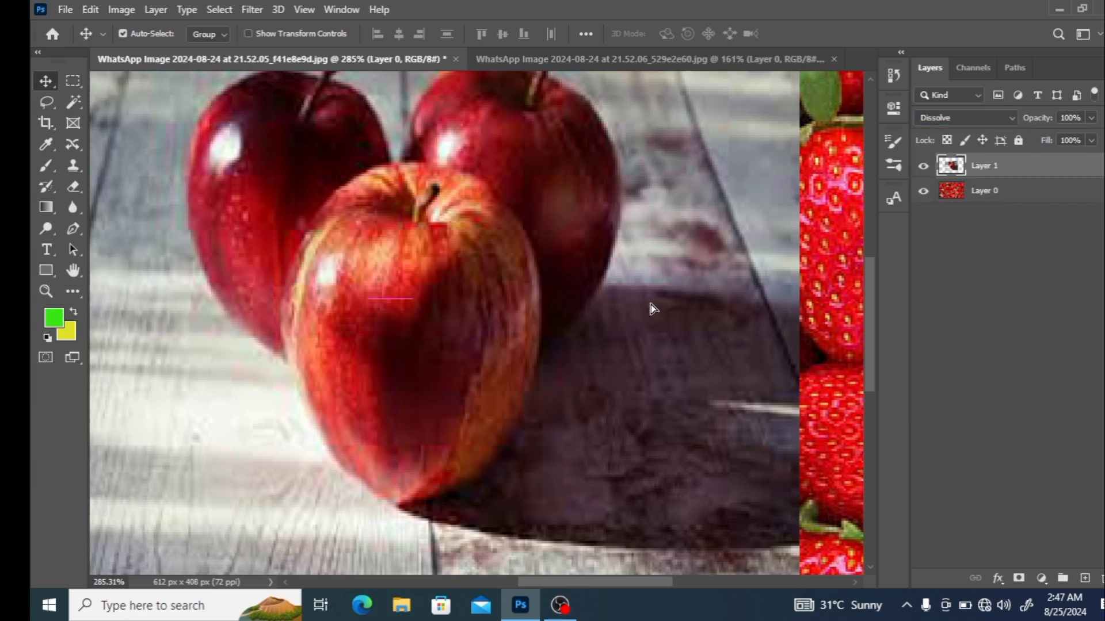
click(976, 197)
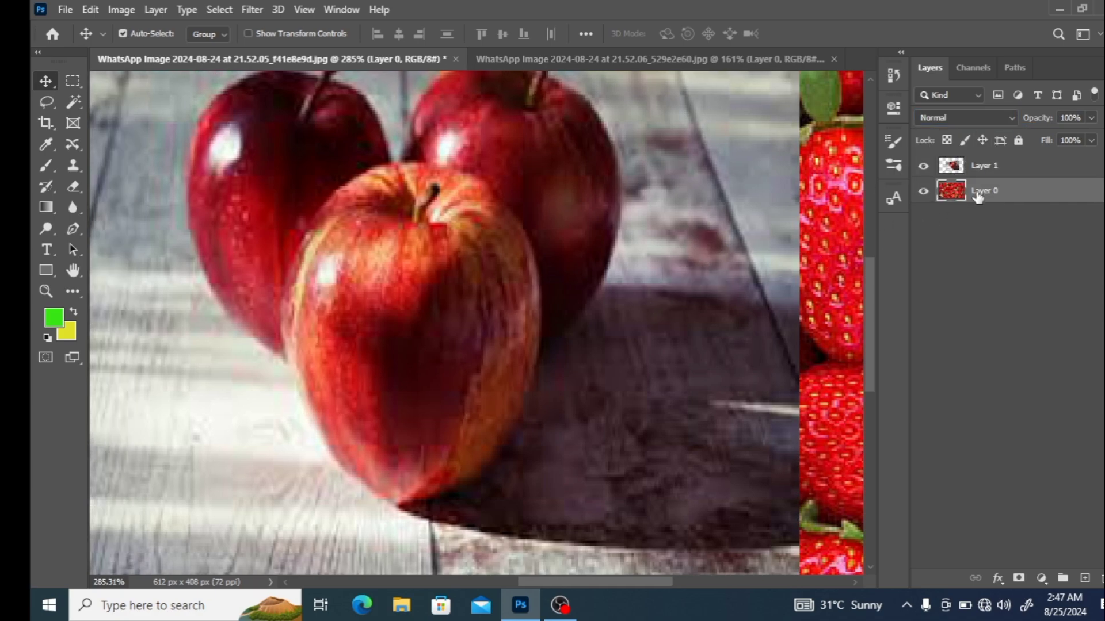
click(962, 176)
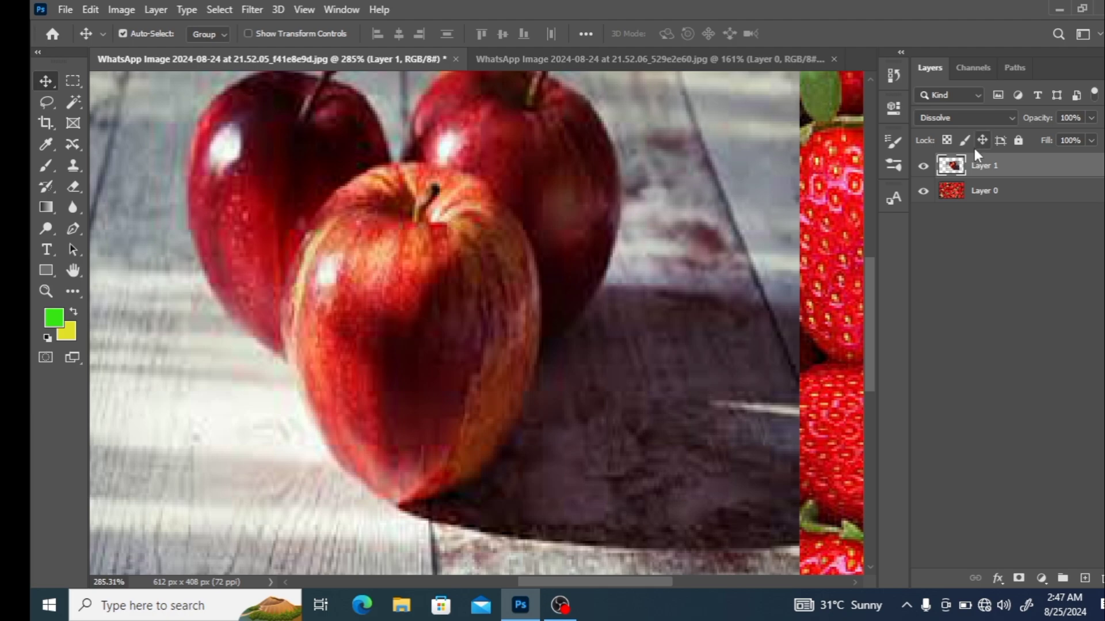
click(1010, 120)
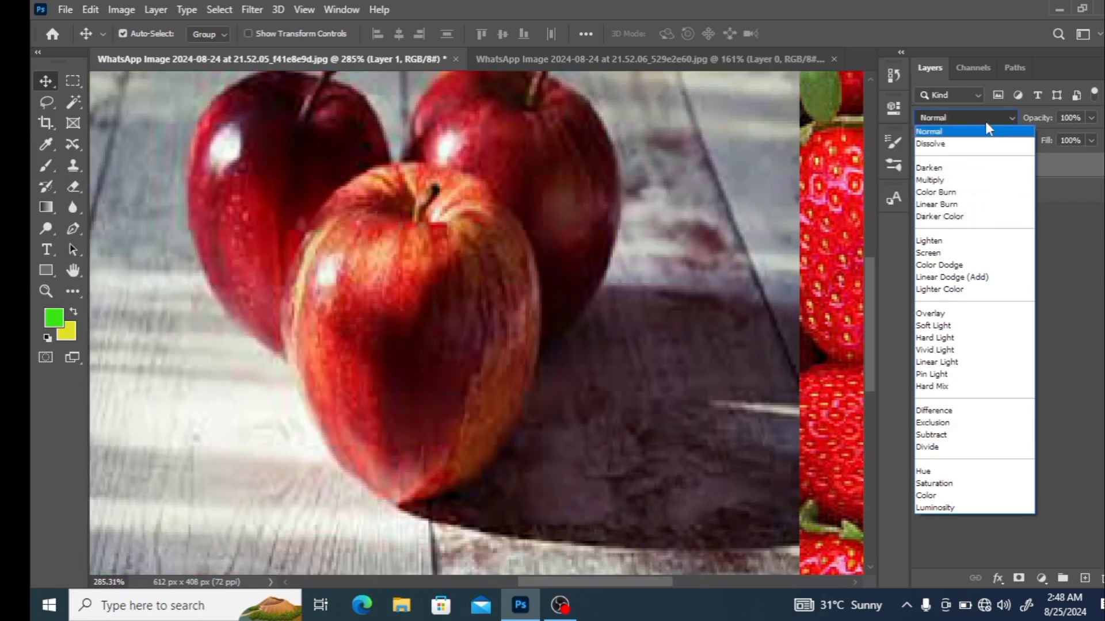
click(943, 143)
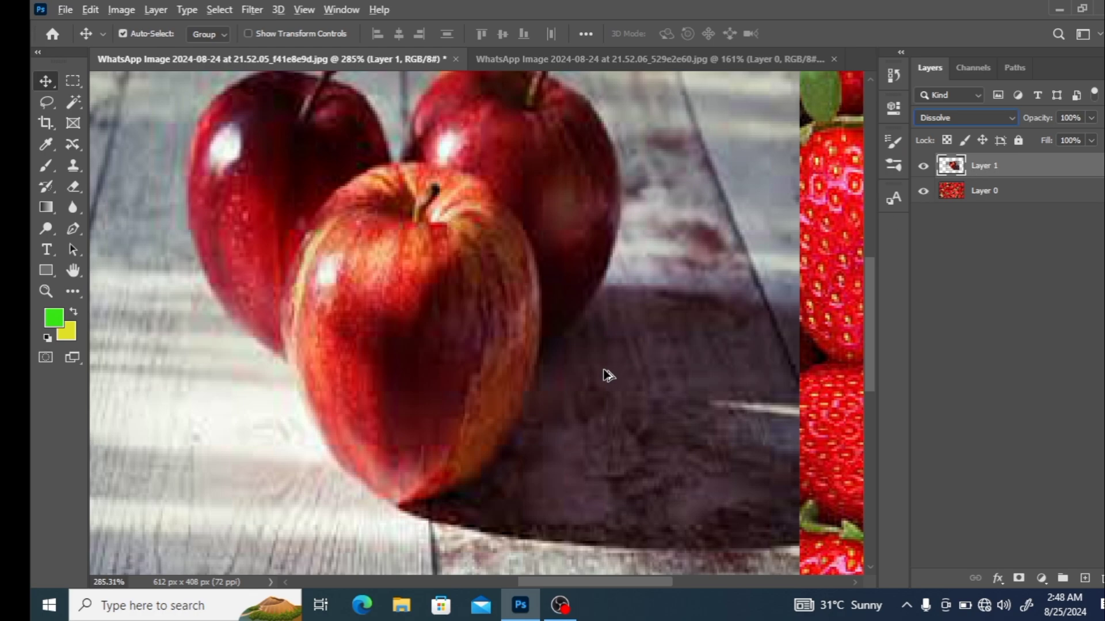
Step: Lock everything on the strawberry layer and try to move the strawberry picture
click(976, 192)
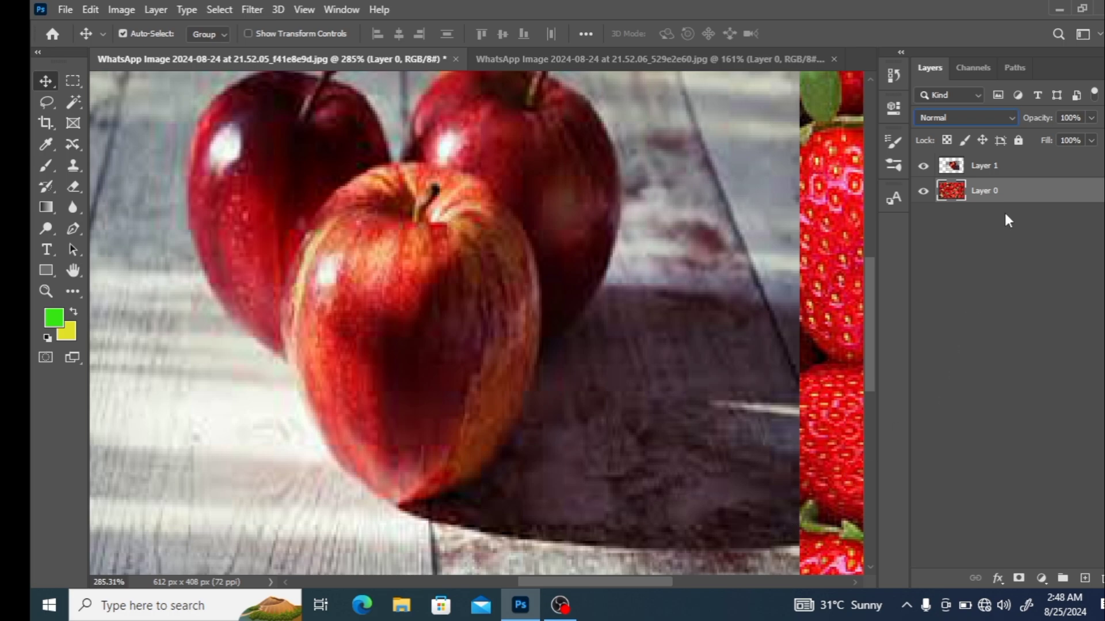
click(1011, 120)
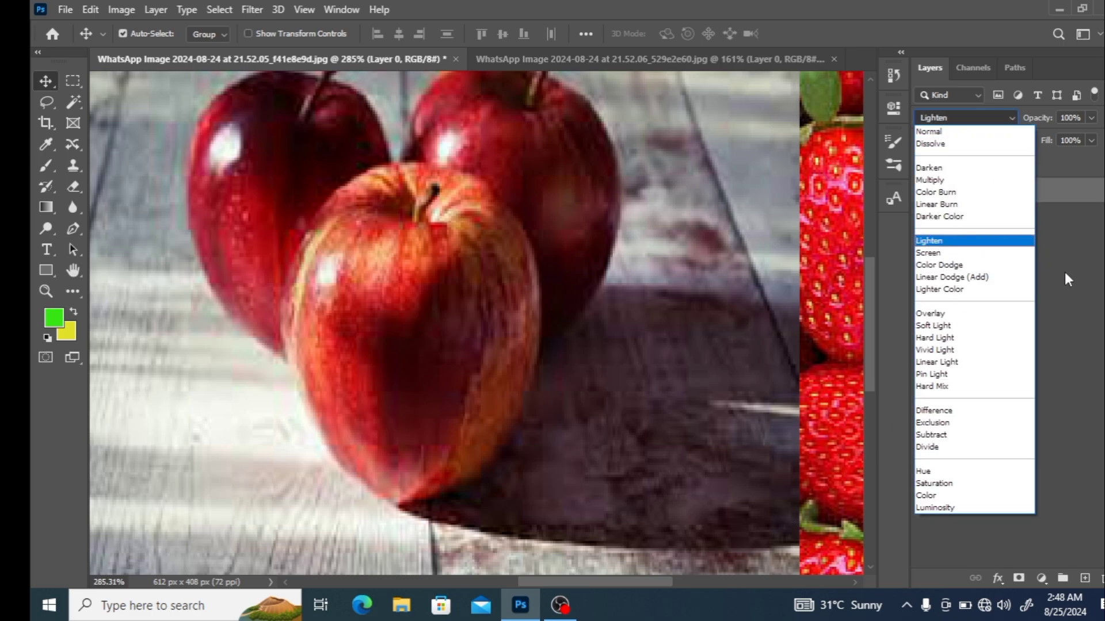
click(1064, 272)
click(1019, 140)
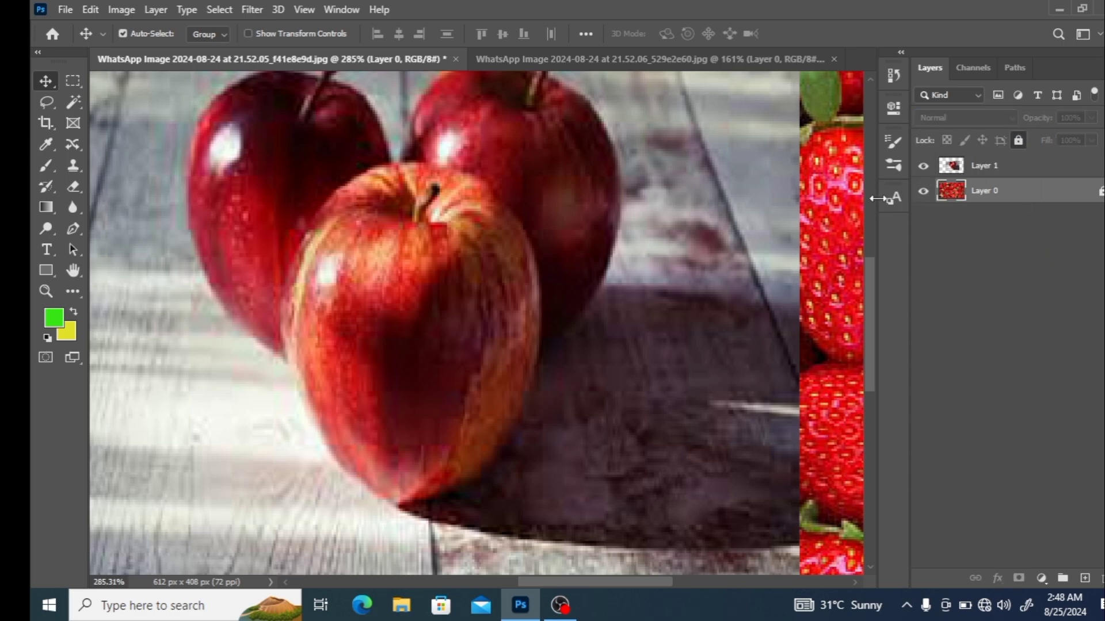
scroll(872, 204, down, 5)
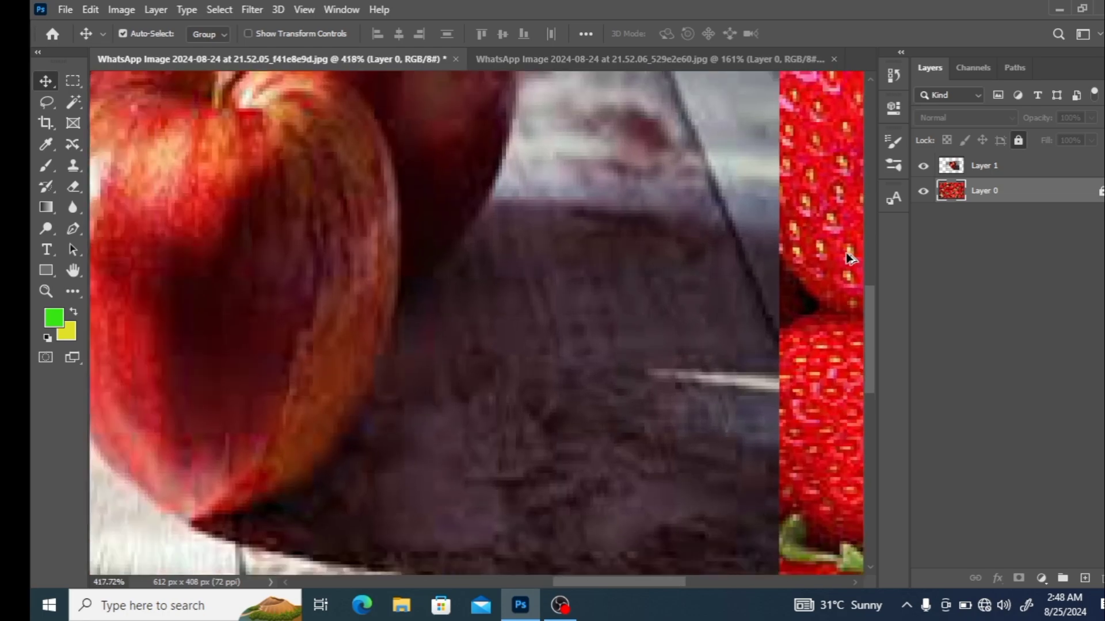
scroll(850, 258, down, 3)
scroll(850, 258, up, 4)
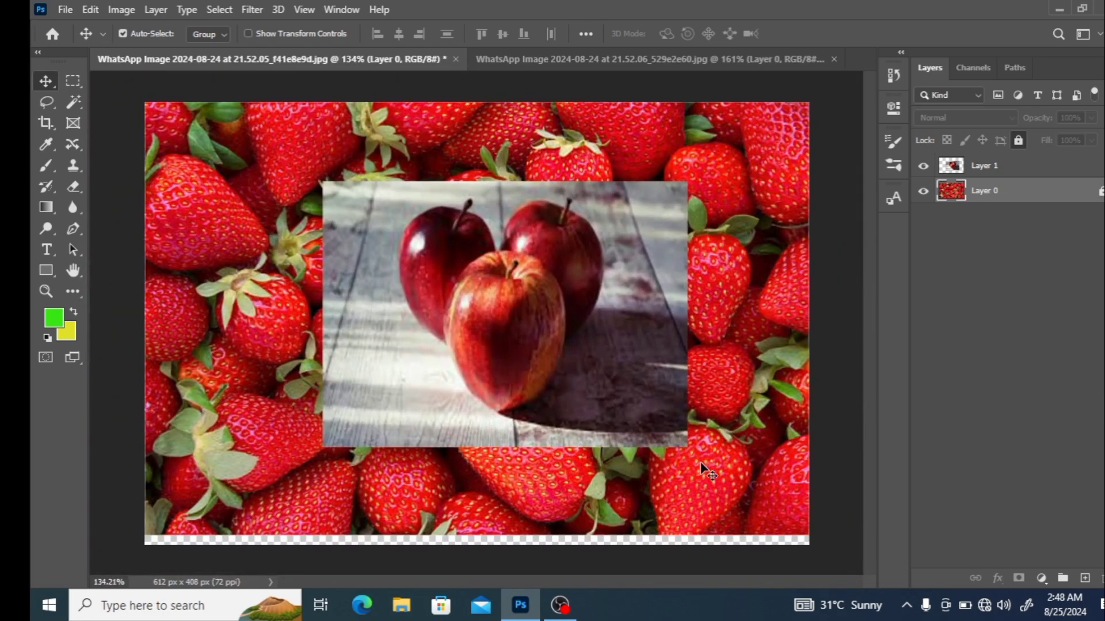
drag(706, 461, 724, 475)
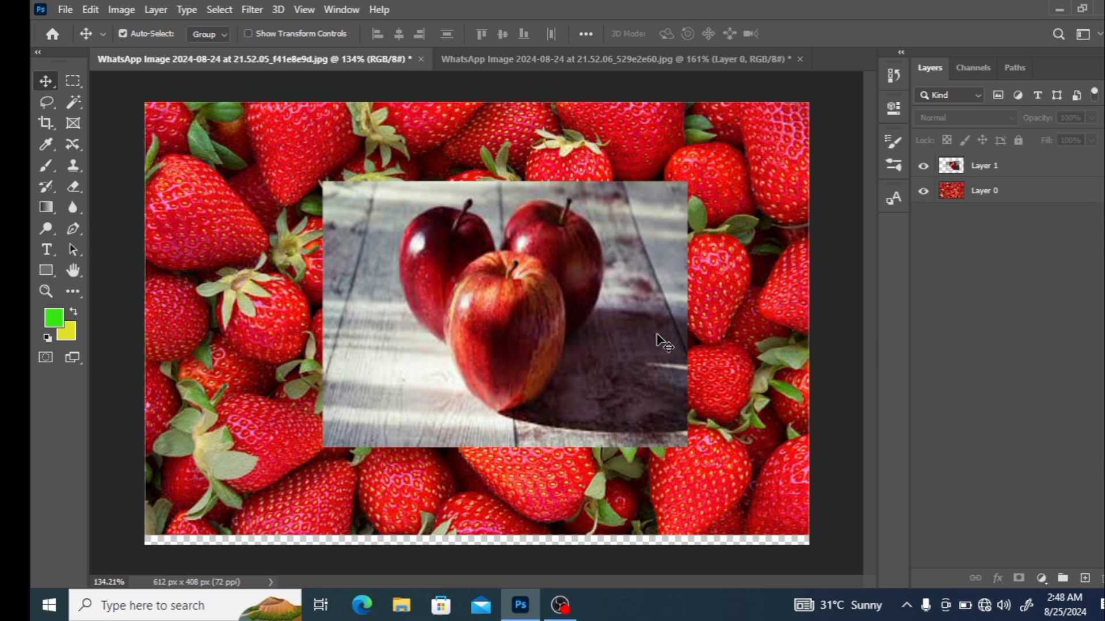
Step: Move the unlocked strawberry picture slightly down to cover the transparent strip along the canvas's lower edge
drag(662, 483, 662, 493)
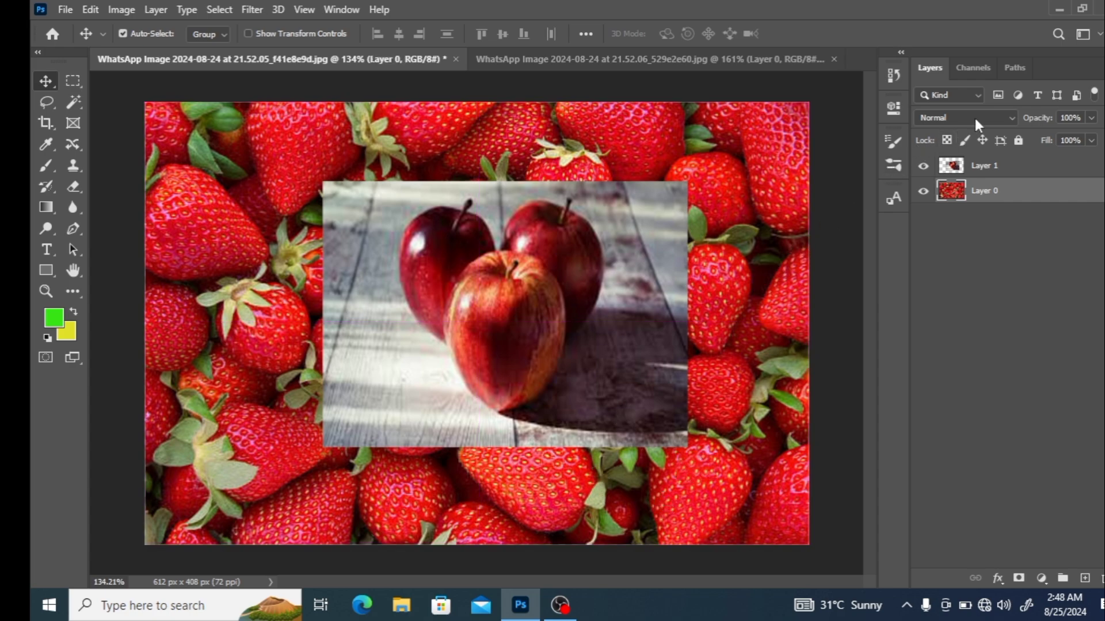
click(1009, 113)
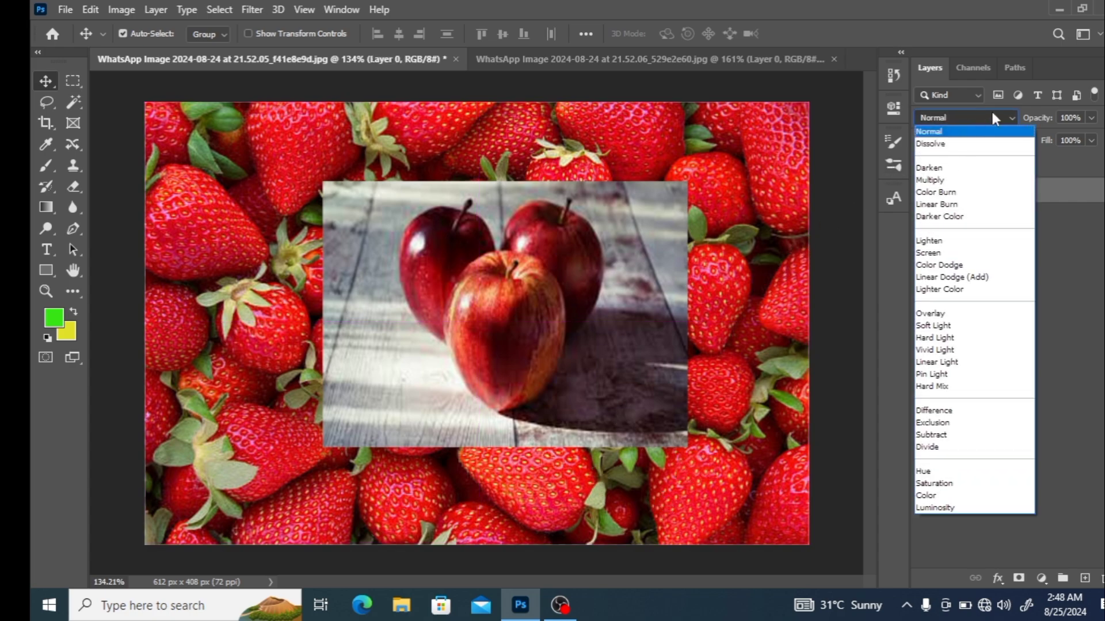
click(685, 209)
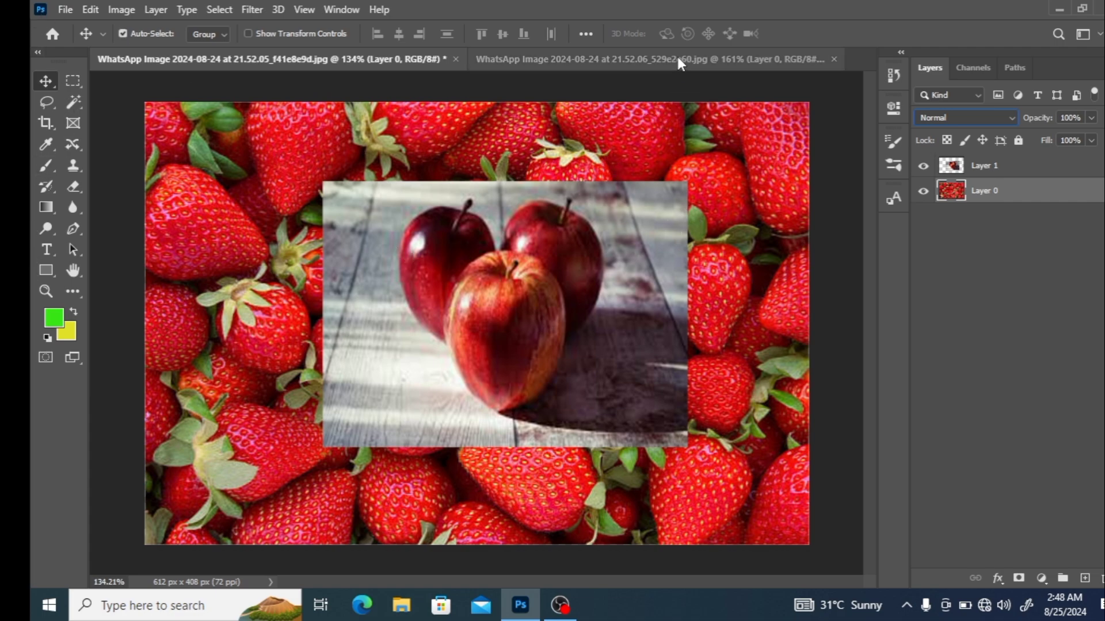
Step: Delete the apple layer from the strawberry document
click(586, 285)
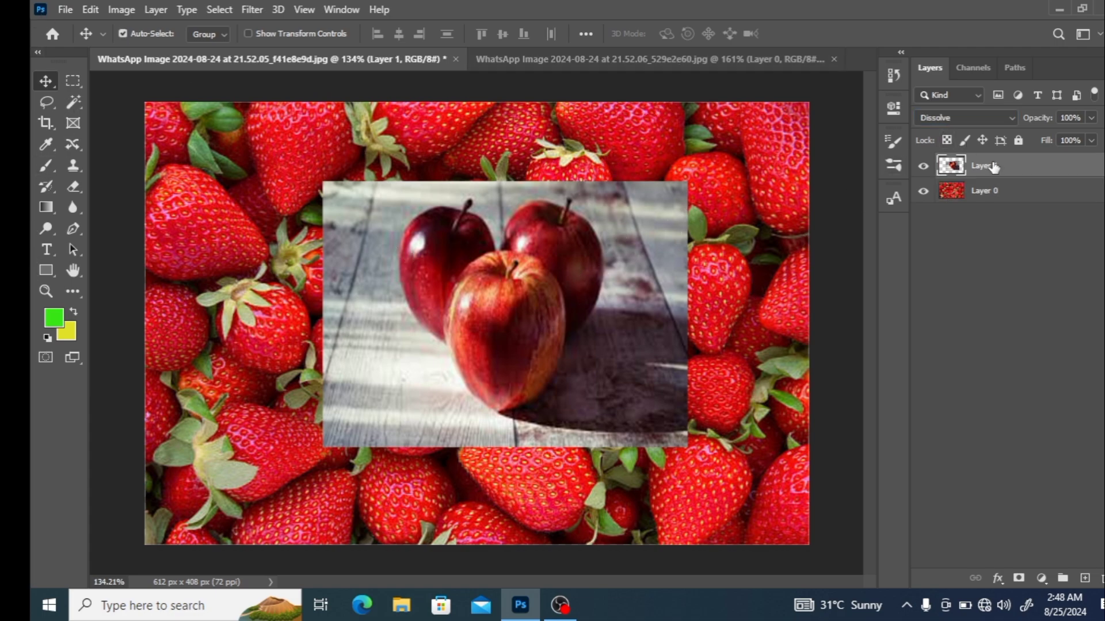
drag(995, 173, 1101, 579)
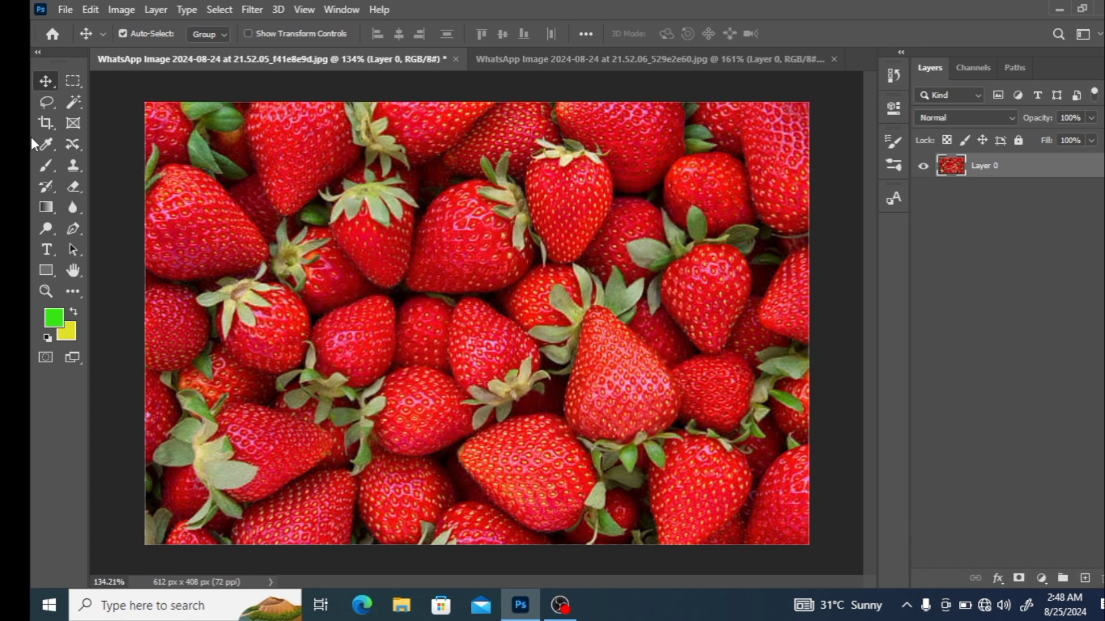
Step: Open the black-and-white radial diamond pattern image from the Documents folder
click(65, 9)
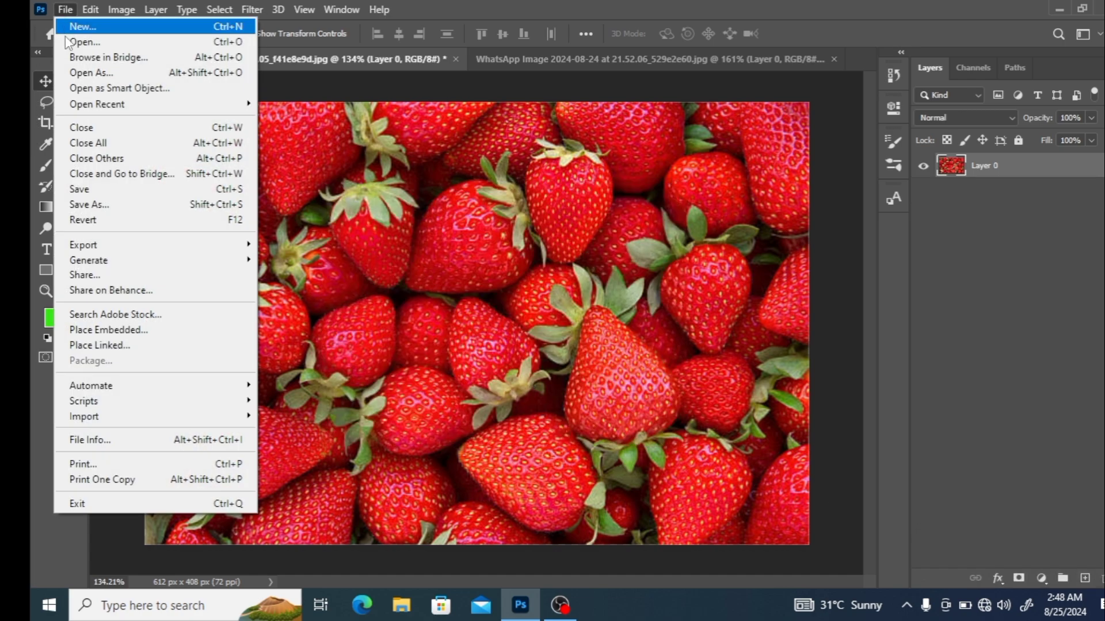
click(70, 44)
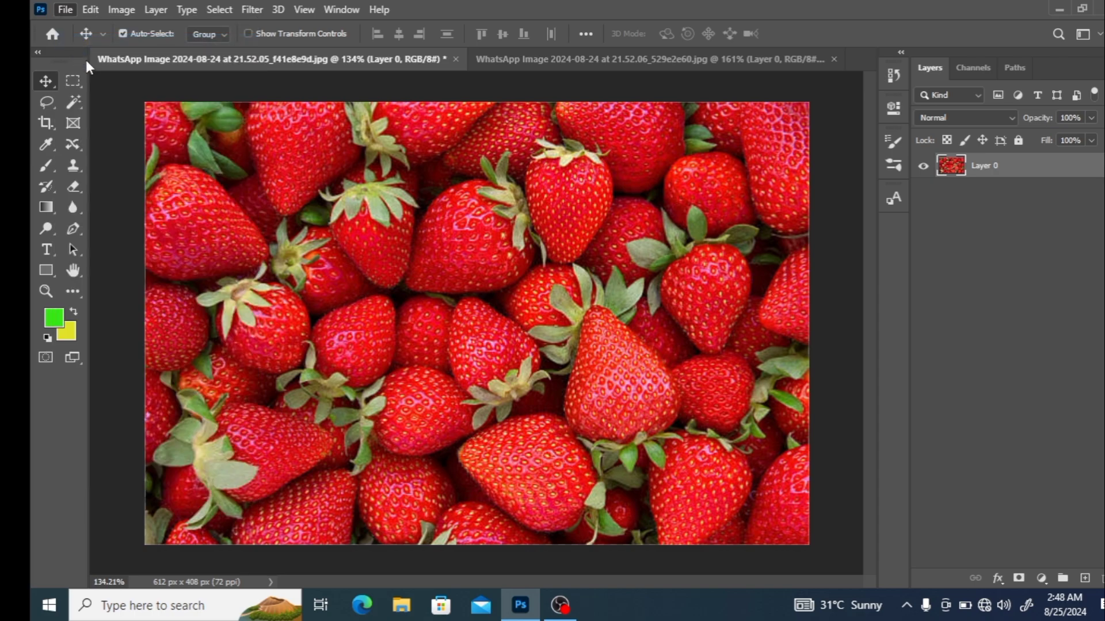
click(536, 232)
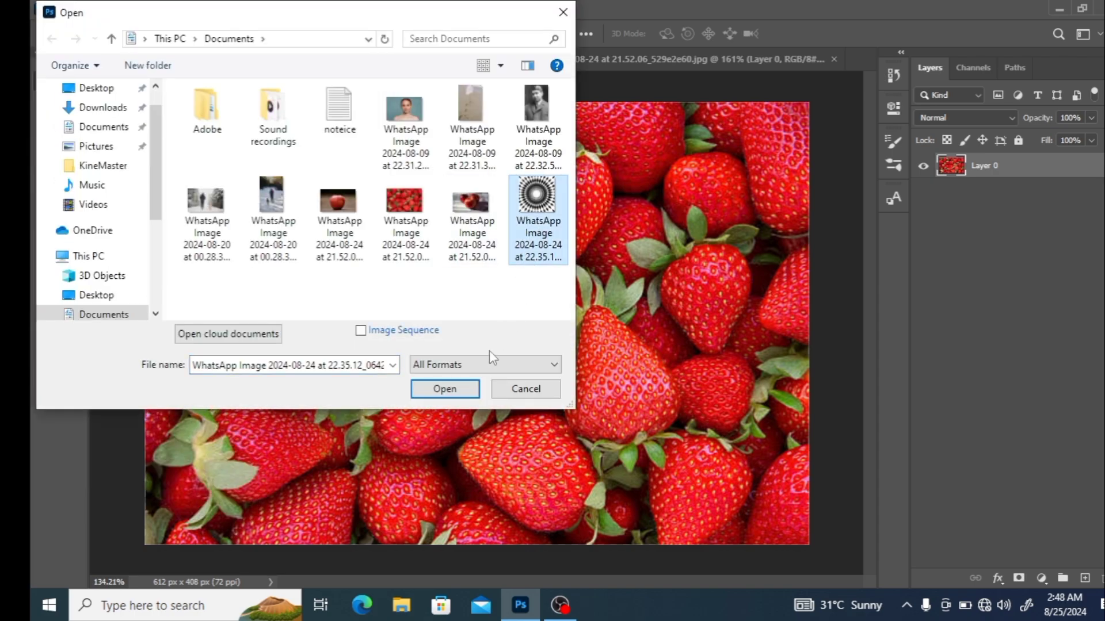
click(445, 389)
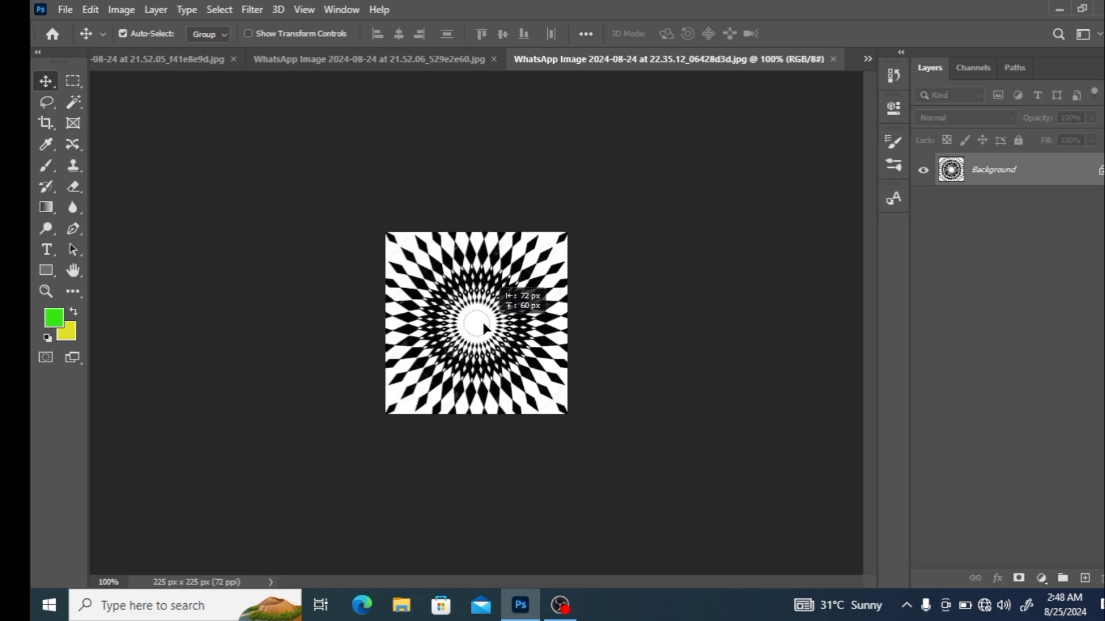
Step: Copy the radial pattern into the strawberry document as a new layer and move it slightly to the left
drag(483, 327, 517, 332)
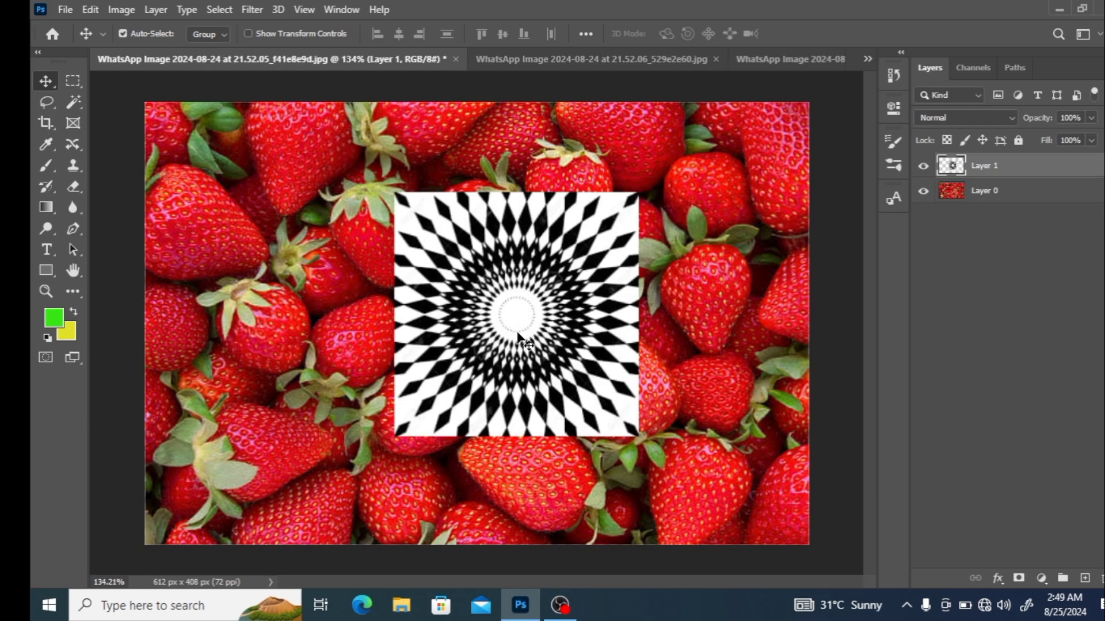
scroll(516, 326, up, 3)
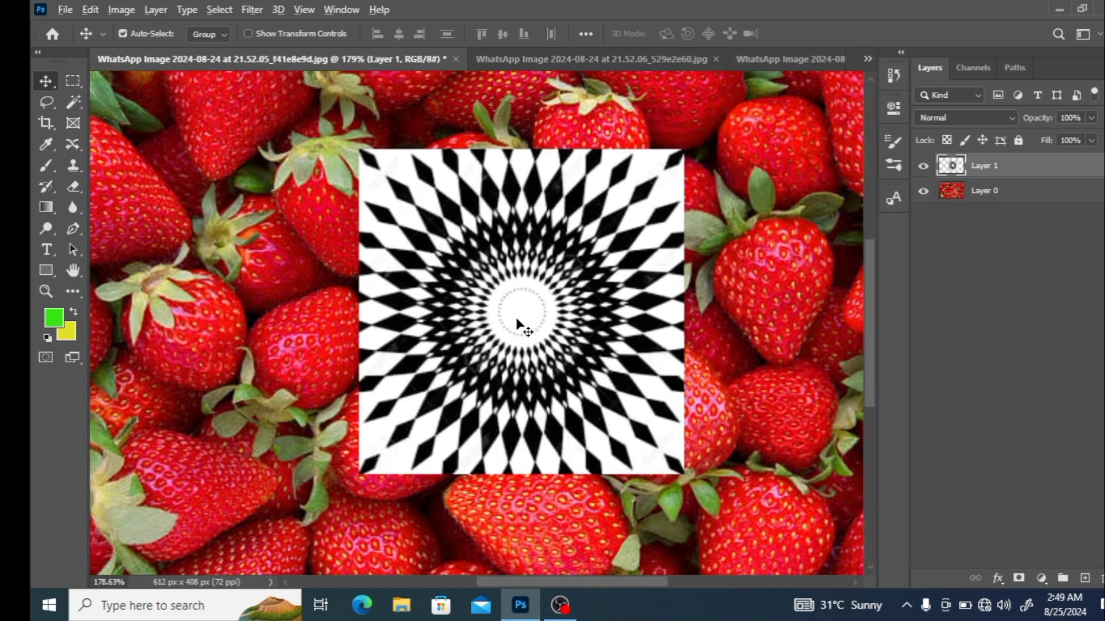
scroll(515, 318, down, 1)
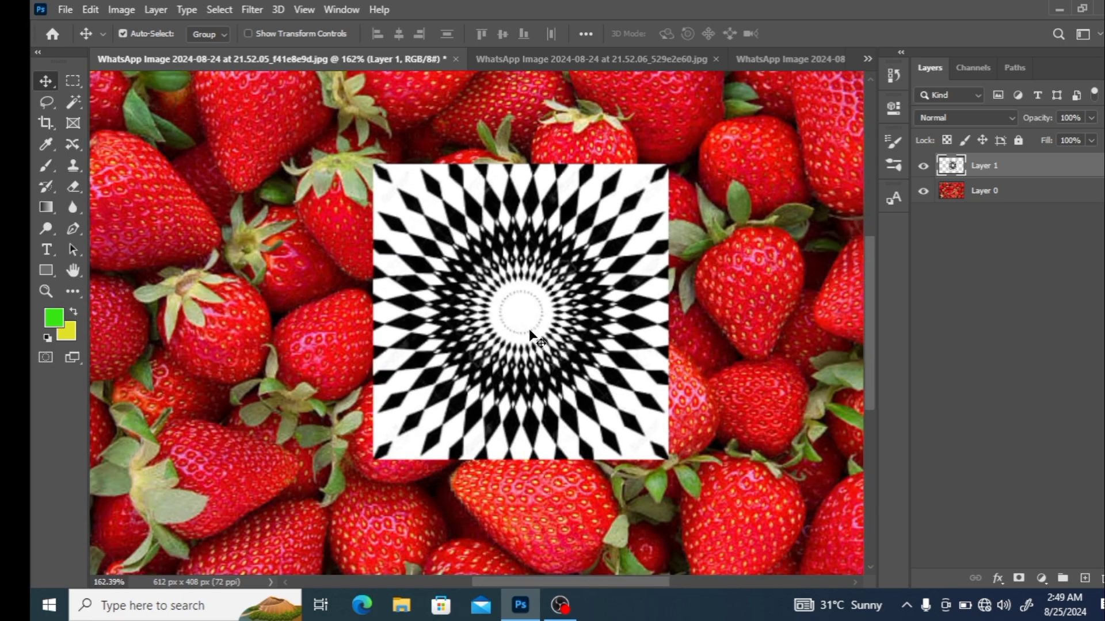
drag(530, 335, 509, 335)
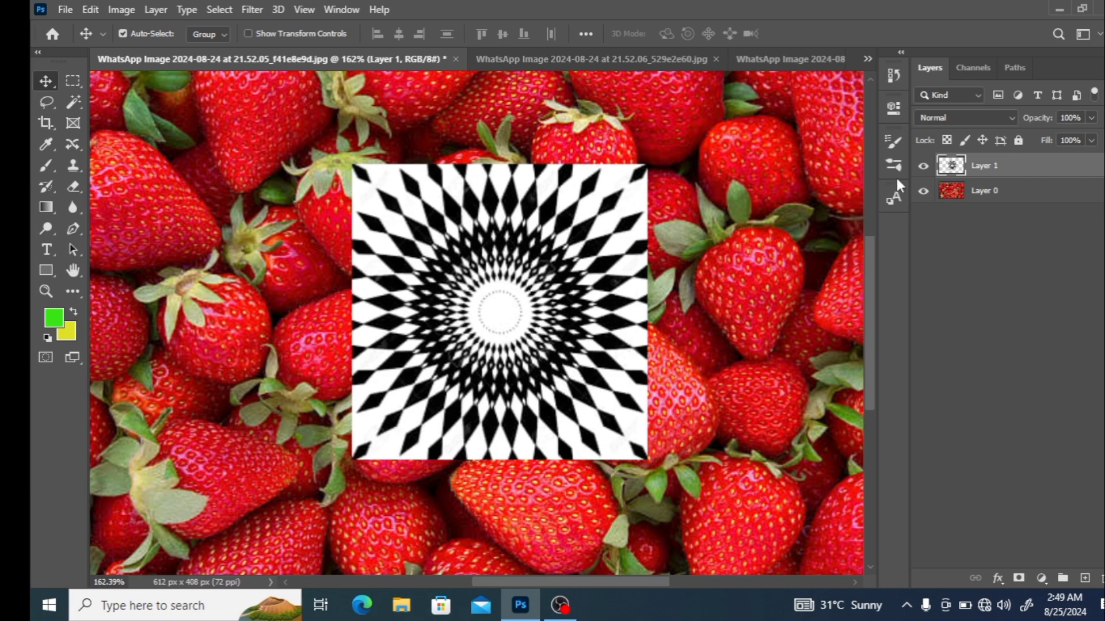
Step: Preview different blend modes, including Difference, on the pattern layer and return it to Normal
click(1010, 114)
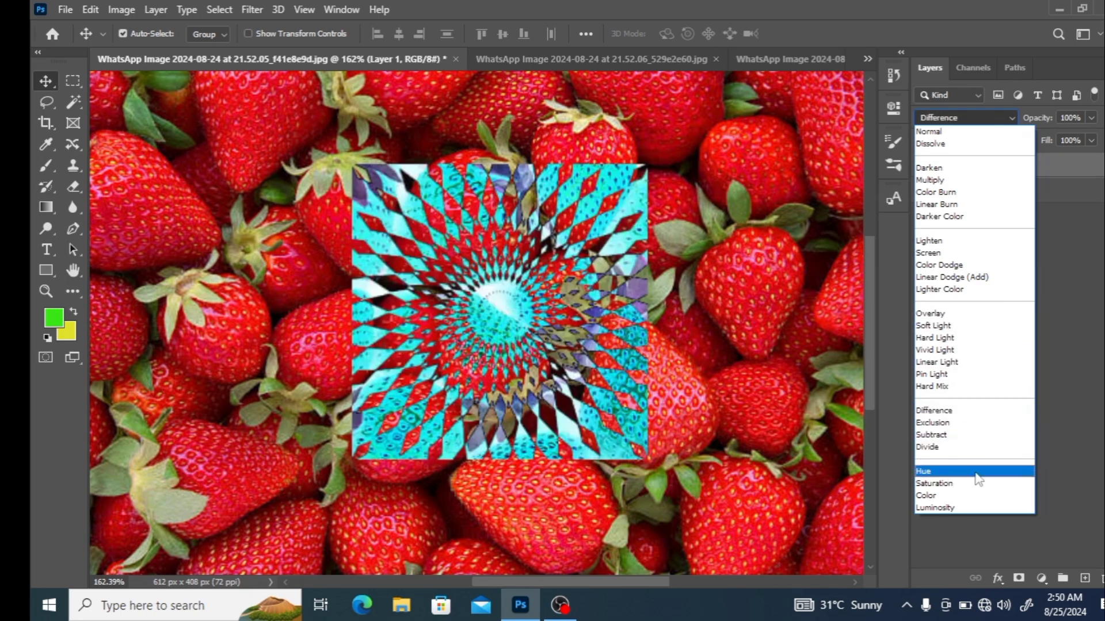
click(978, 472)
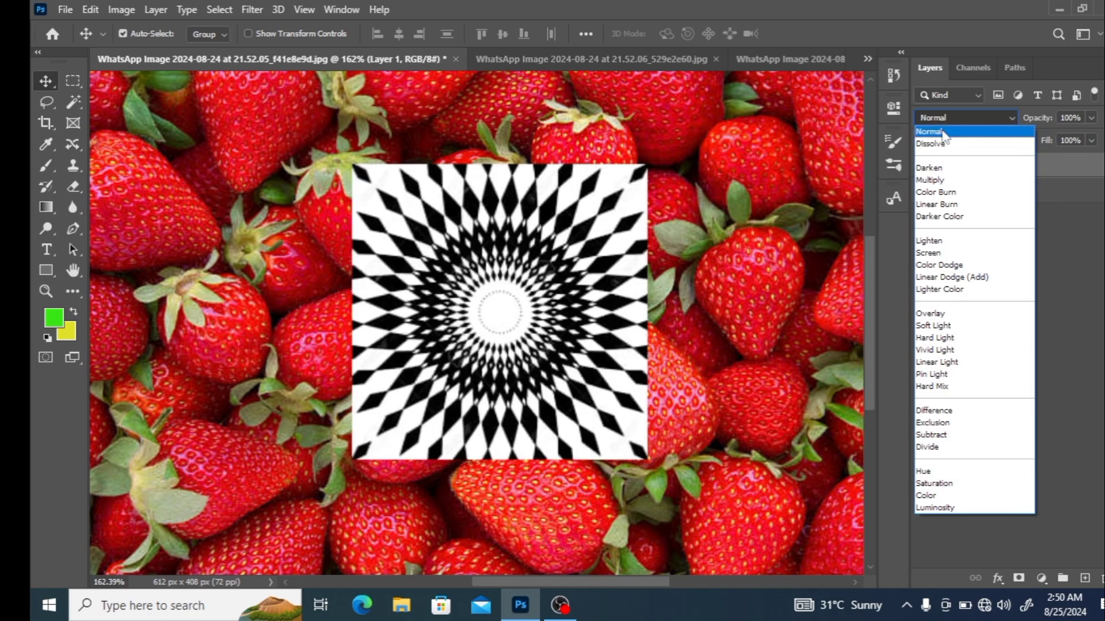
click(824, 219)
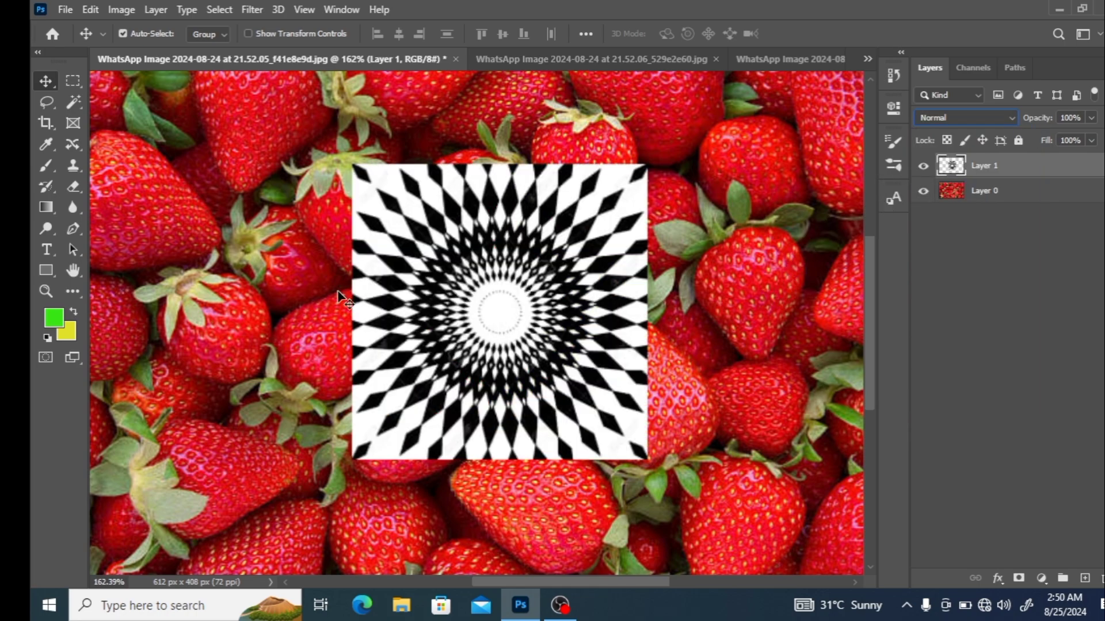
Step: Invert the pattern layer's colours and back again, twice, ending with the original black-and-white arrangement
click(122, 10)
mouse_move(127, 54)
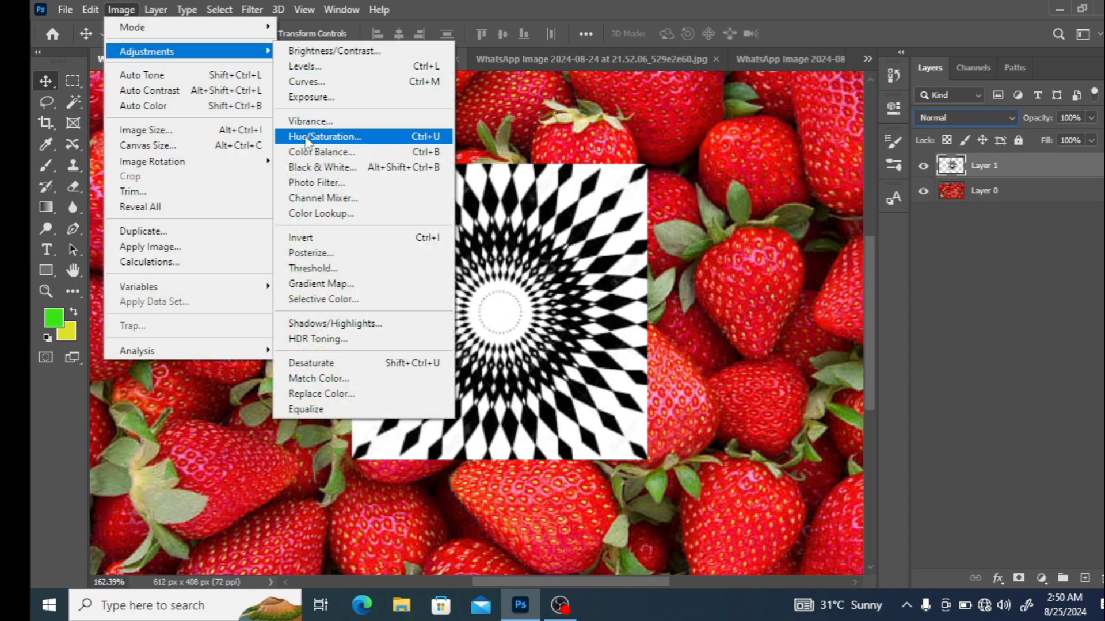
click(296, 238)
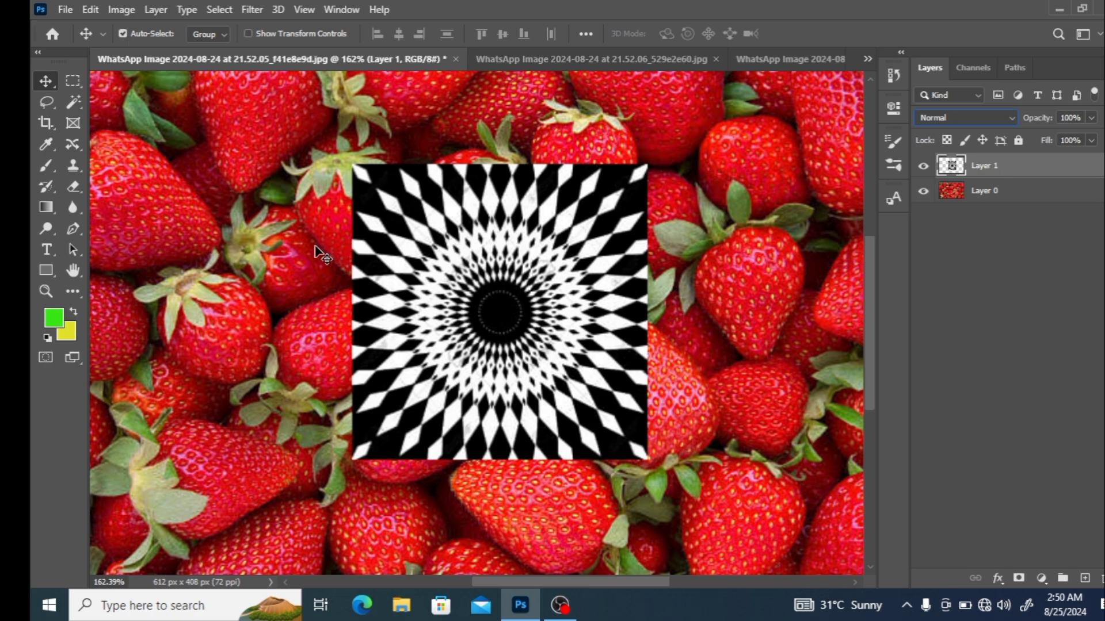
key(ctrl)
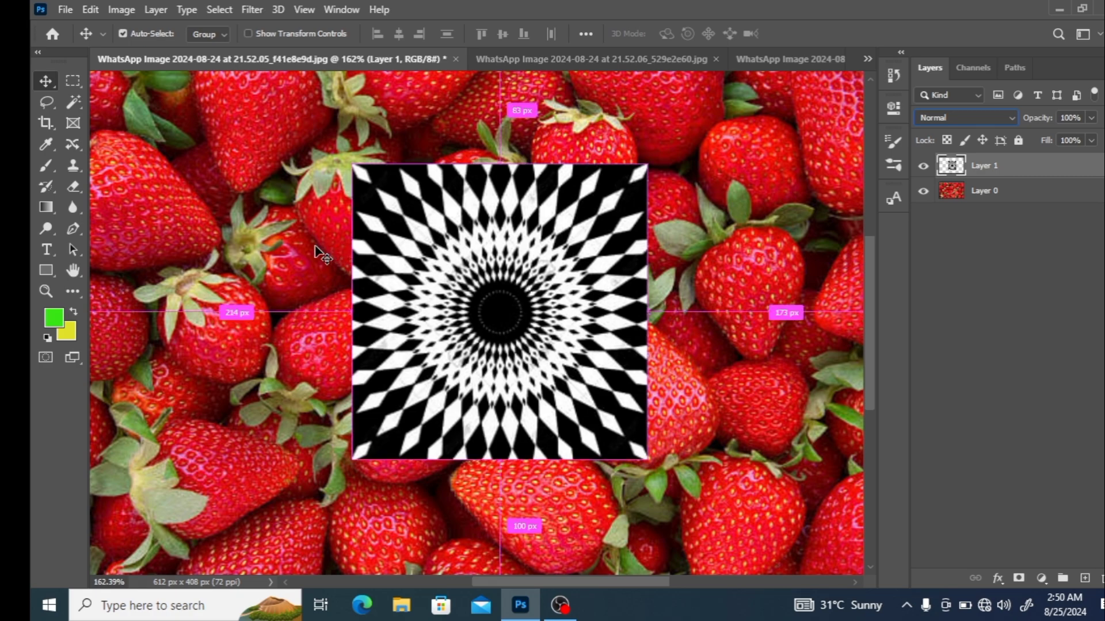
key(ctrl+i)
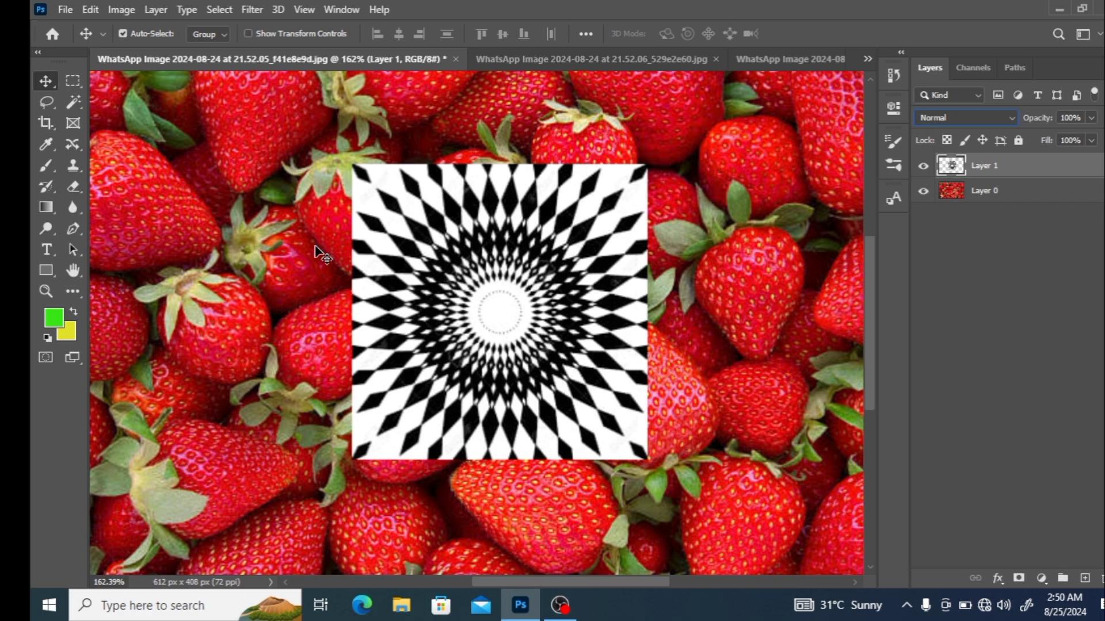
key(ctrl)
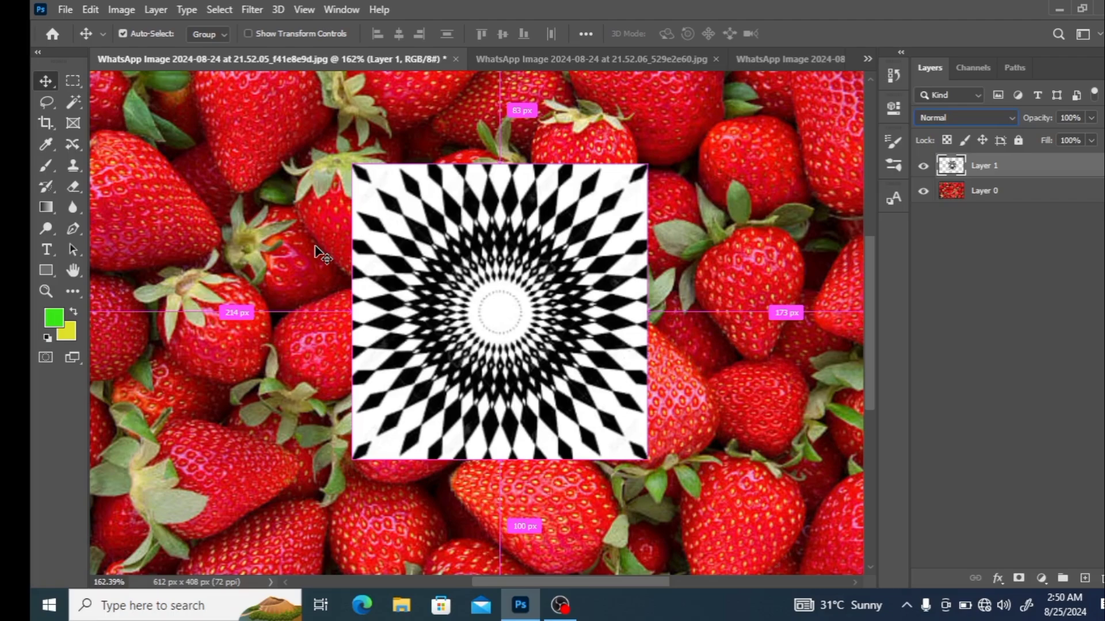
key(ctrl+i)
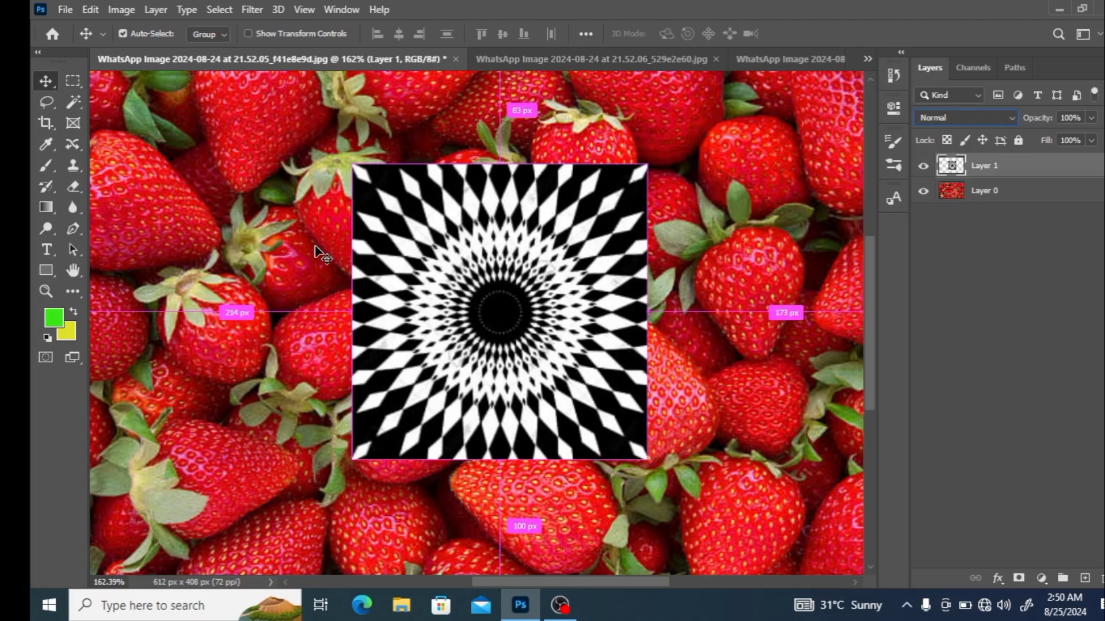
key(ctrl+i)
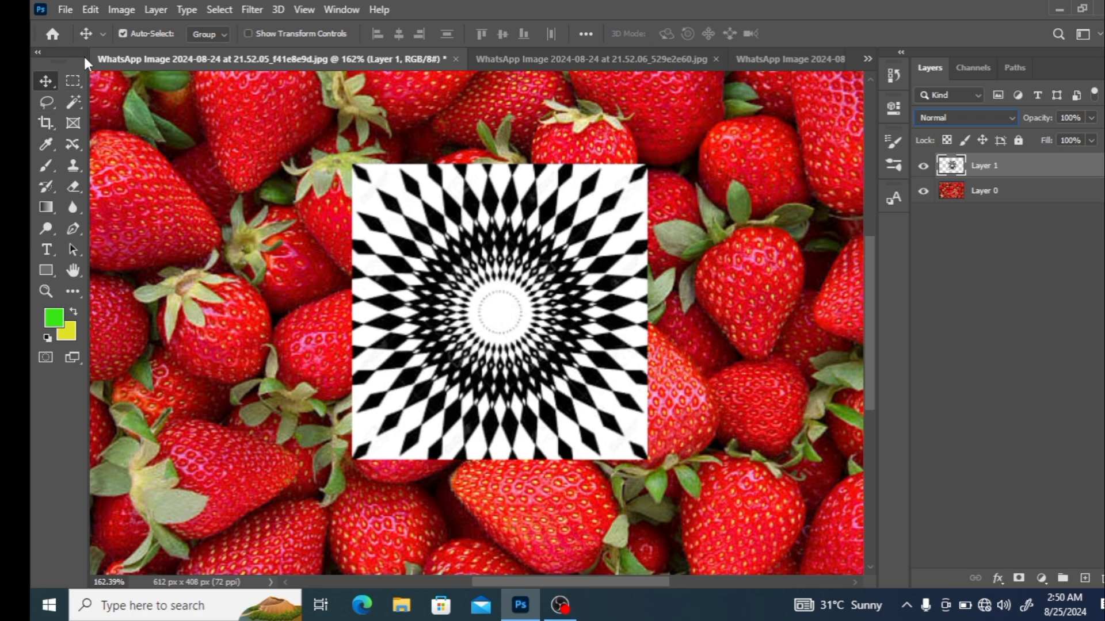
click(122, 9)
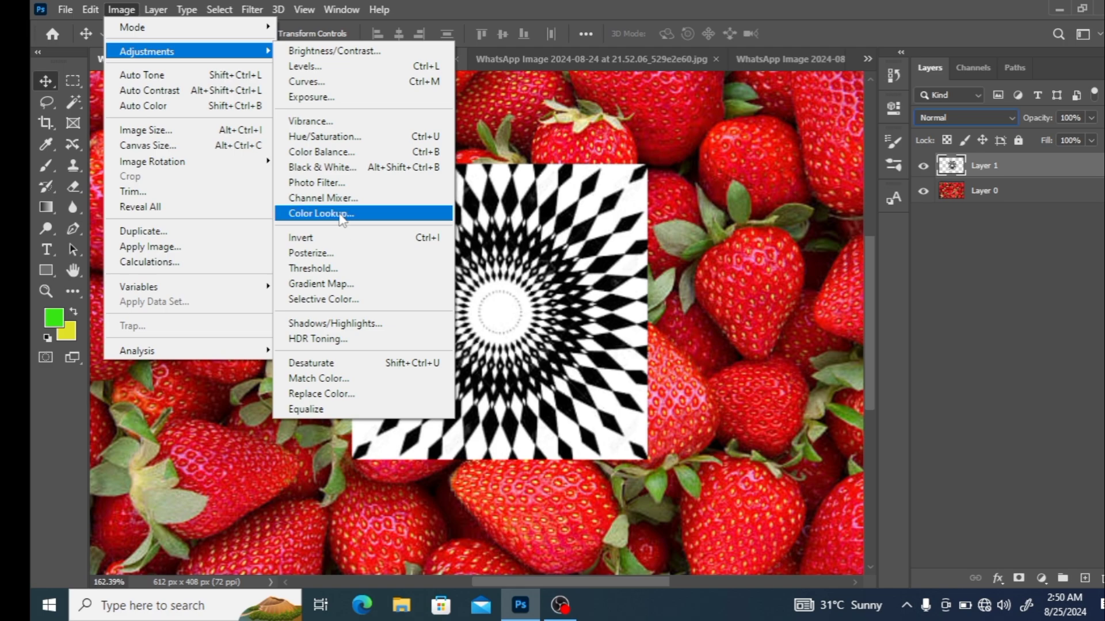
click(662, 123)
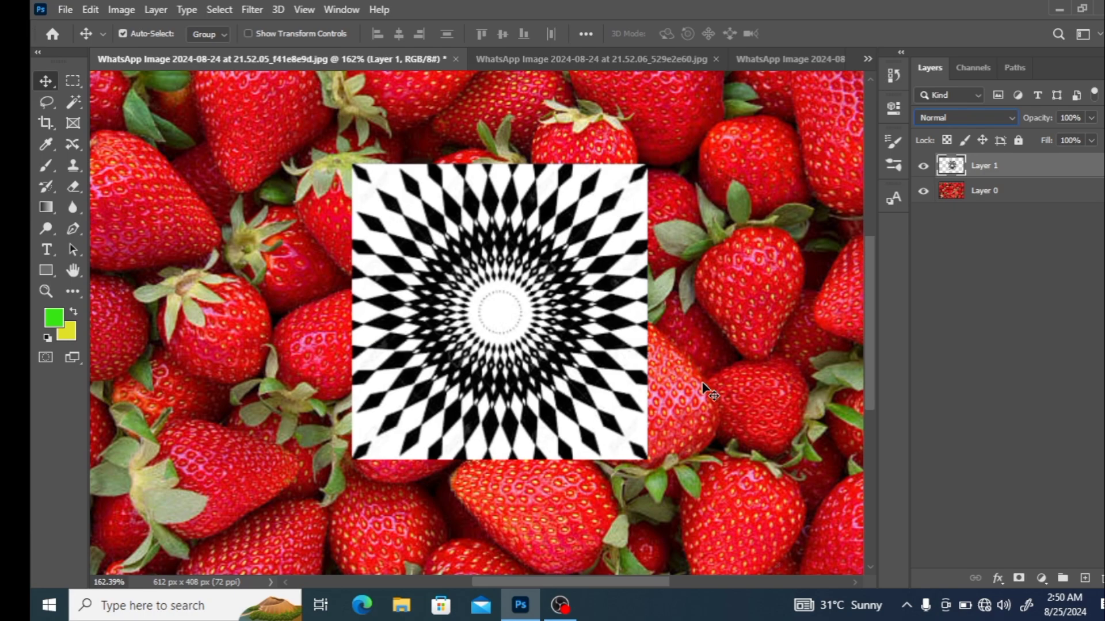
Step: Set the pattern layer's blend mode to Darken, and after that to Overlay
click(1012, 122)
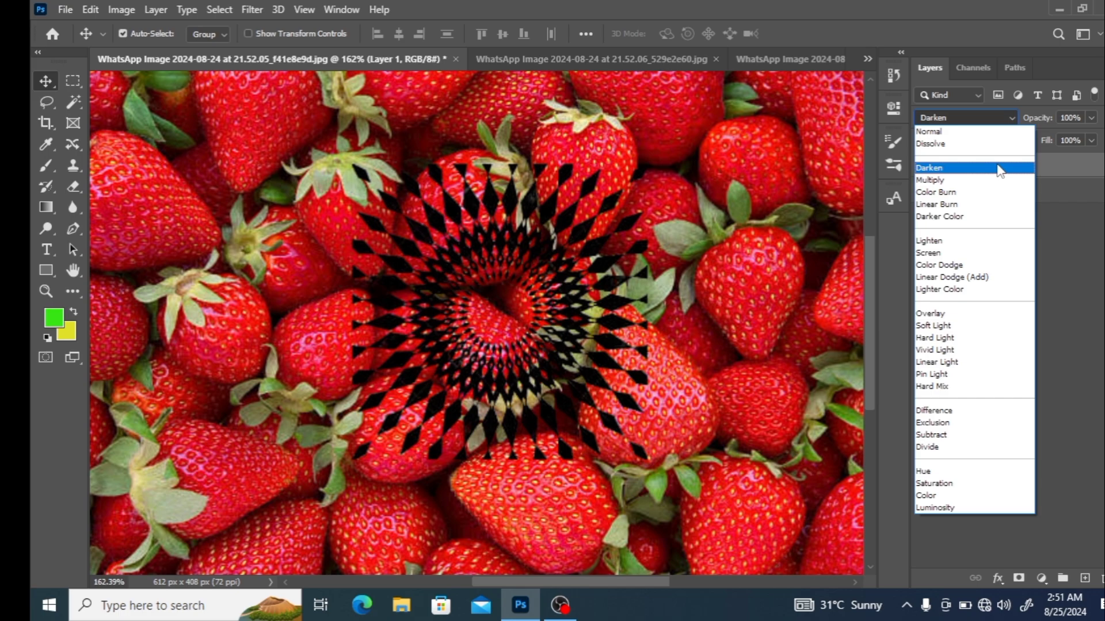
click(1001, 169)
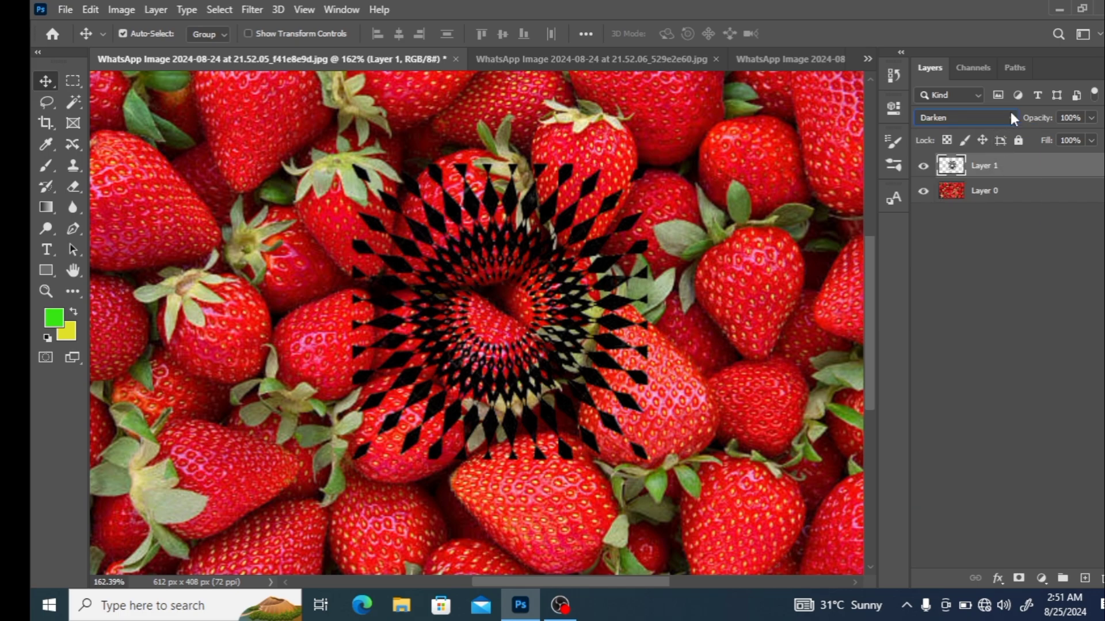
click(1011, 115)
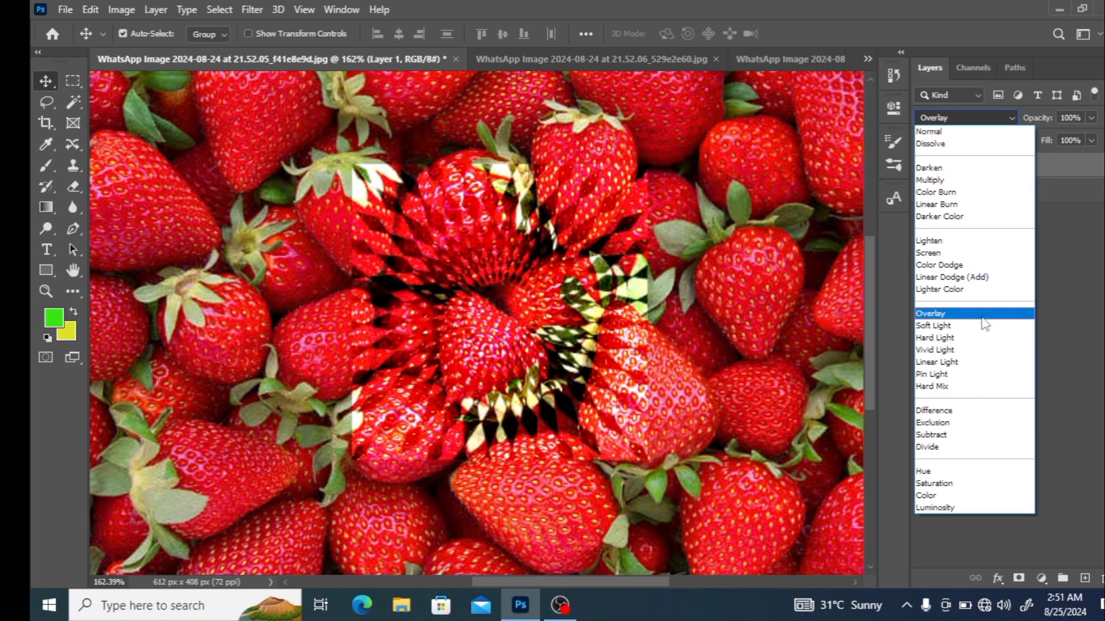
click(981, 315)
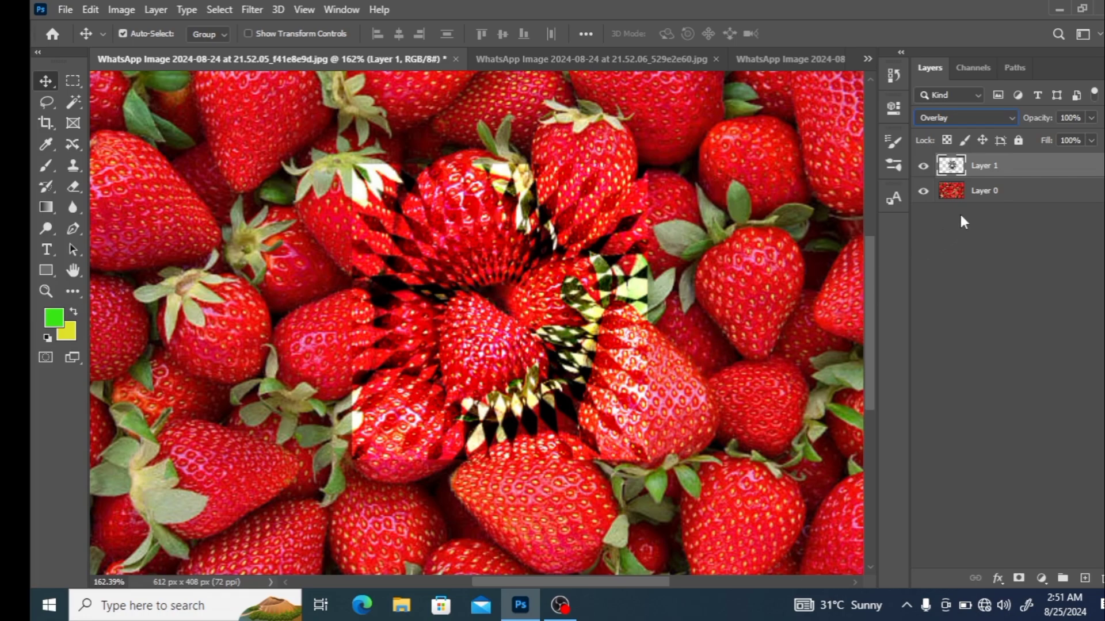
Step: Delete the pattern layer from the strawberry document
click(968, 196)
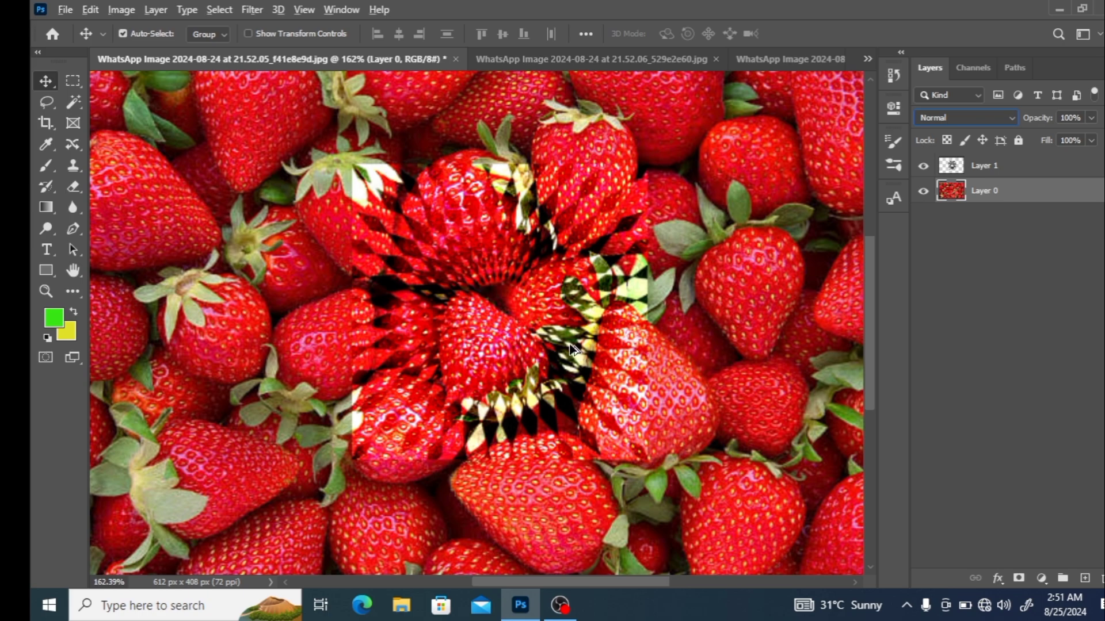
click(949, 166)
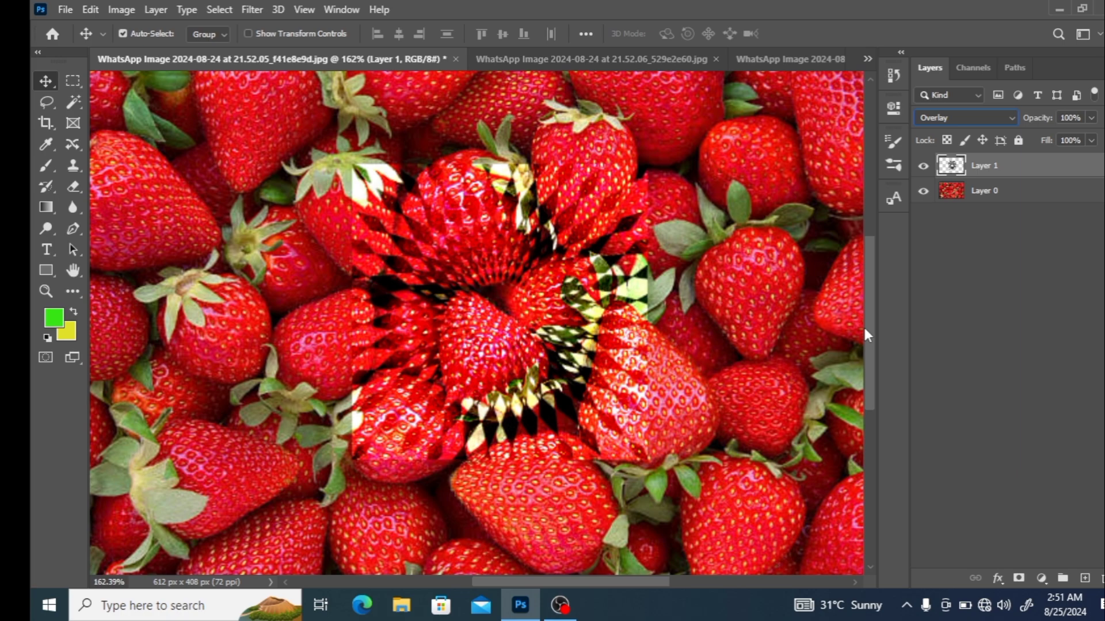
mouse_move(864, 335)
mouse_down()
mouse_move(871, 307)
mouse_move(871, 319)
mouse_up()
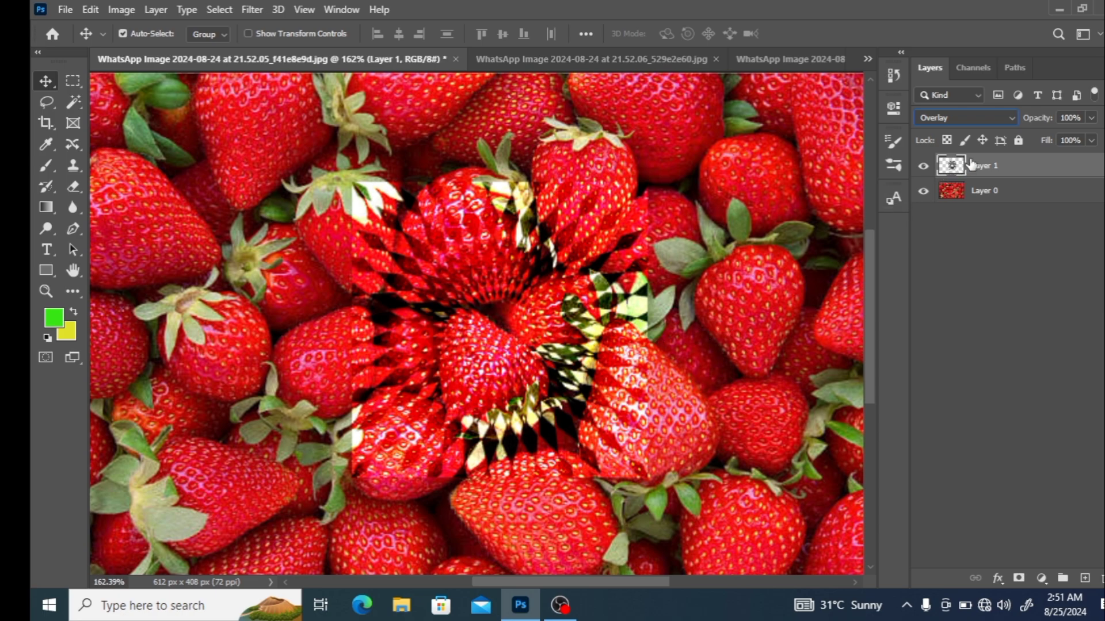
drag(971, 168, 1101, 579)
click(1100, 579)
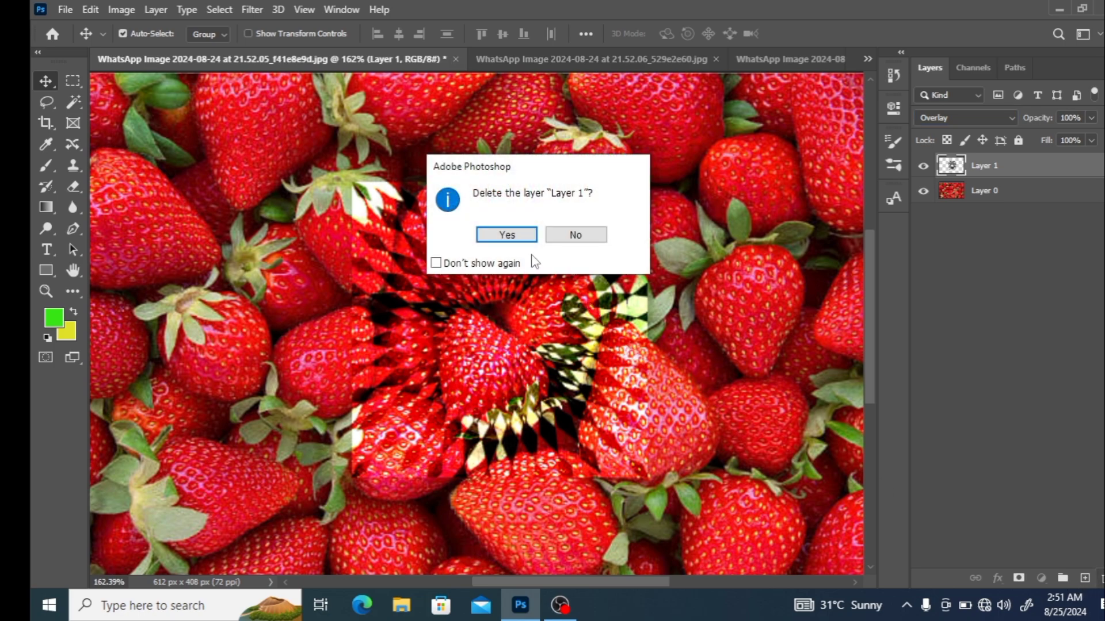
click(506, 236)
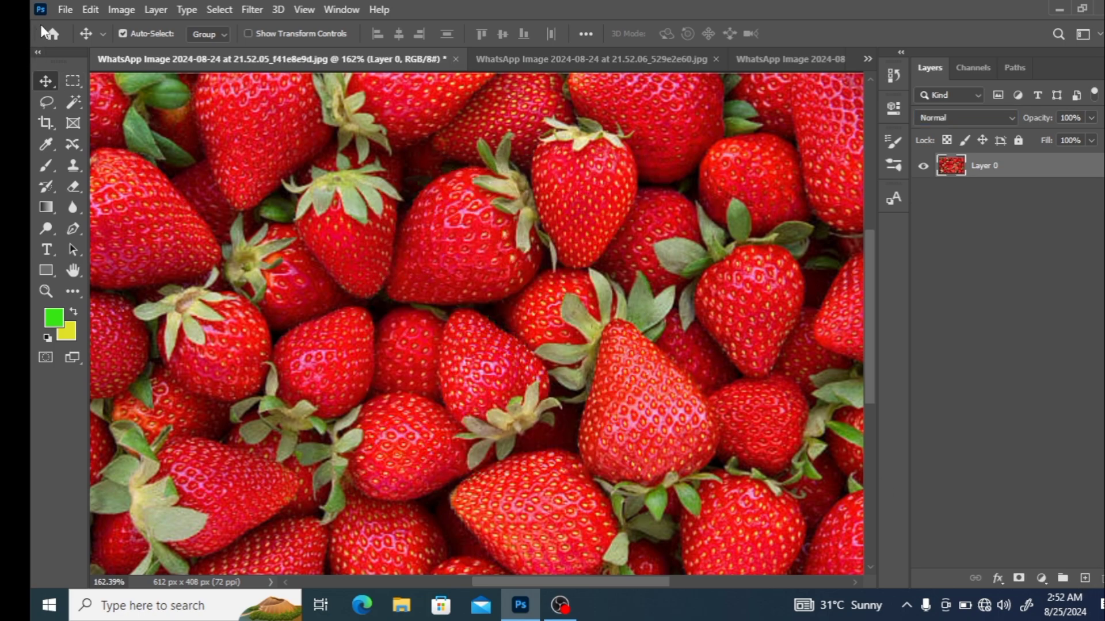
Step: Create a new document from the recent custom 1600 x 1000 px preset at 72 ppi
click(63, 12)
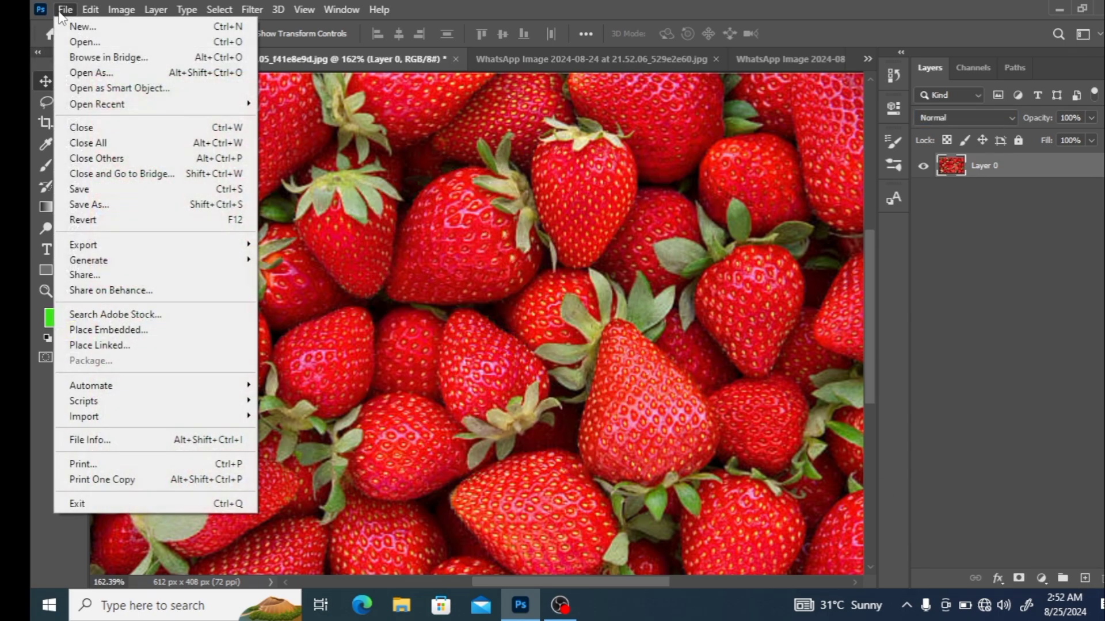
click(85, 29)
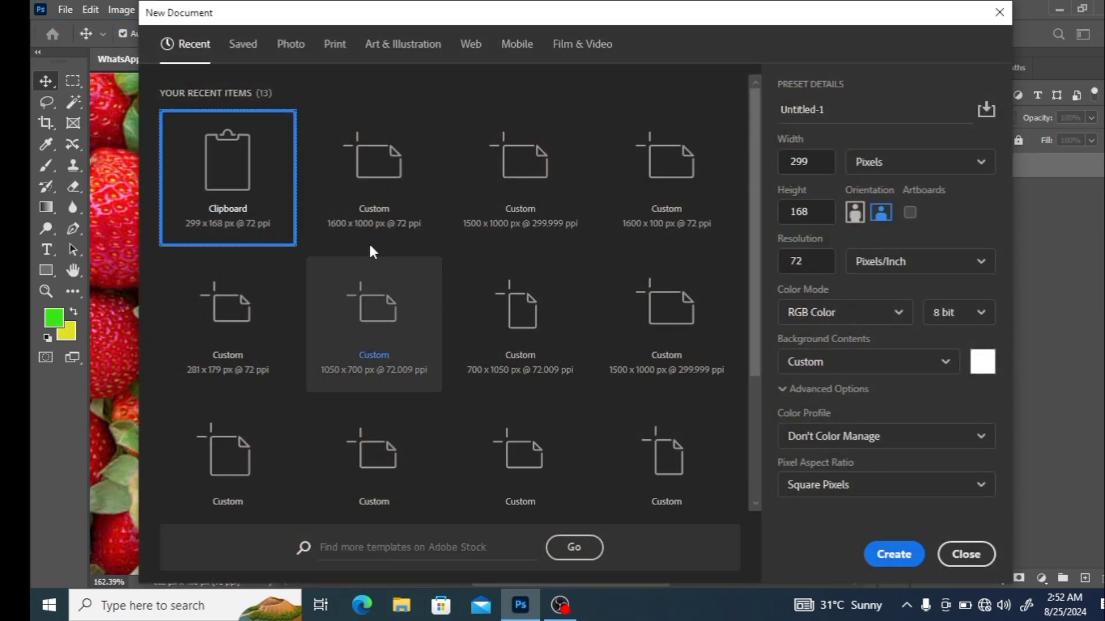
click(370, 181)
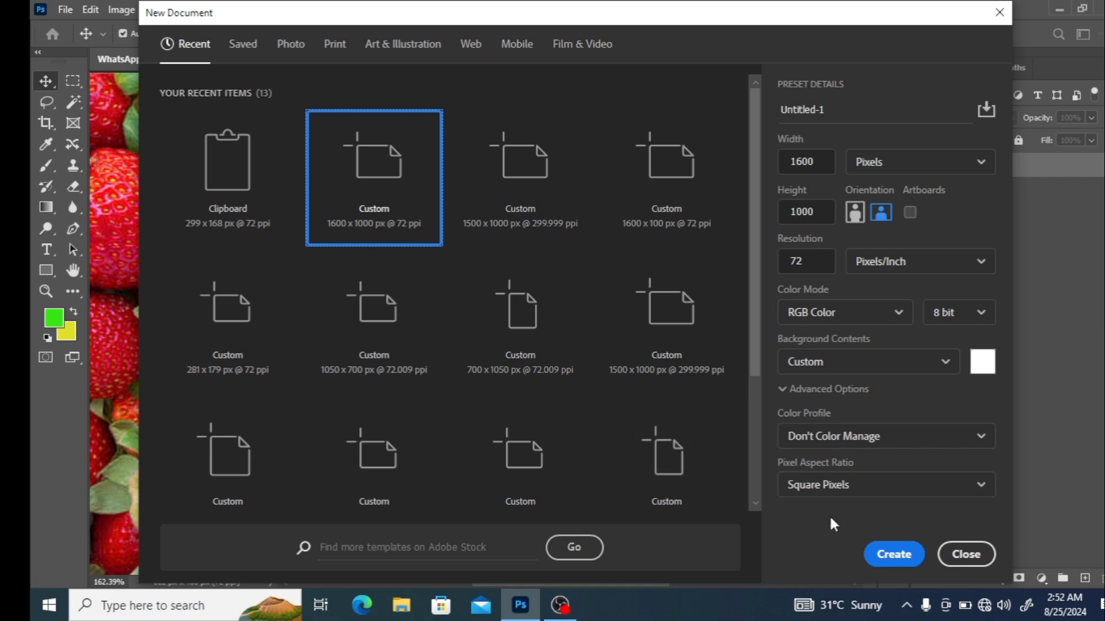
click(889, 565)
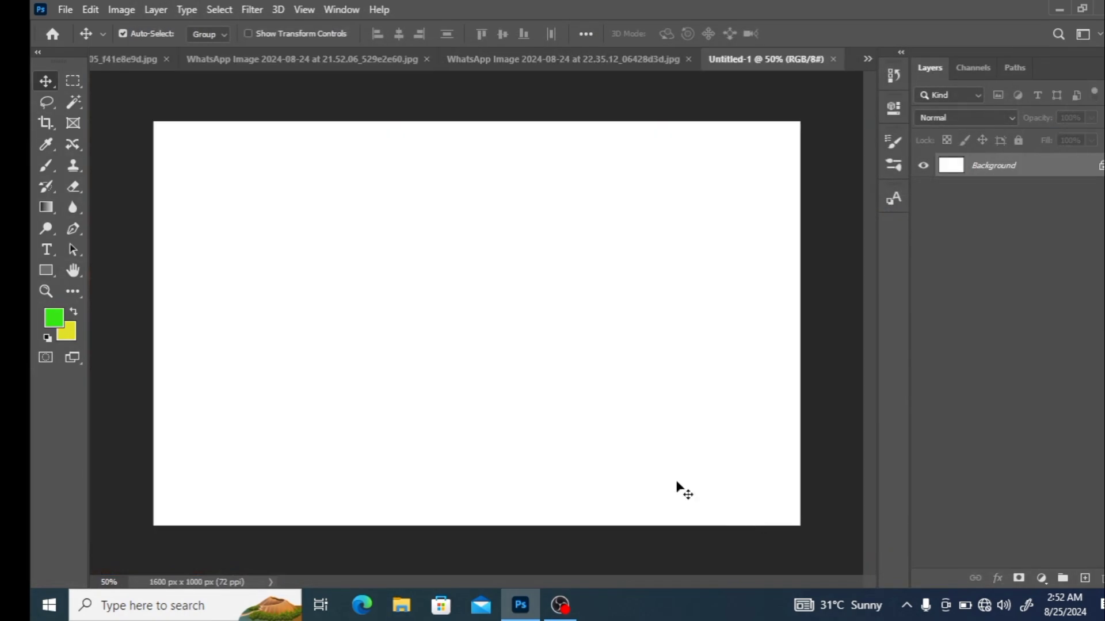
Step: Add a new layer above the Background and set the Brush tool's size to 259 px
click(1085, 578)
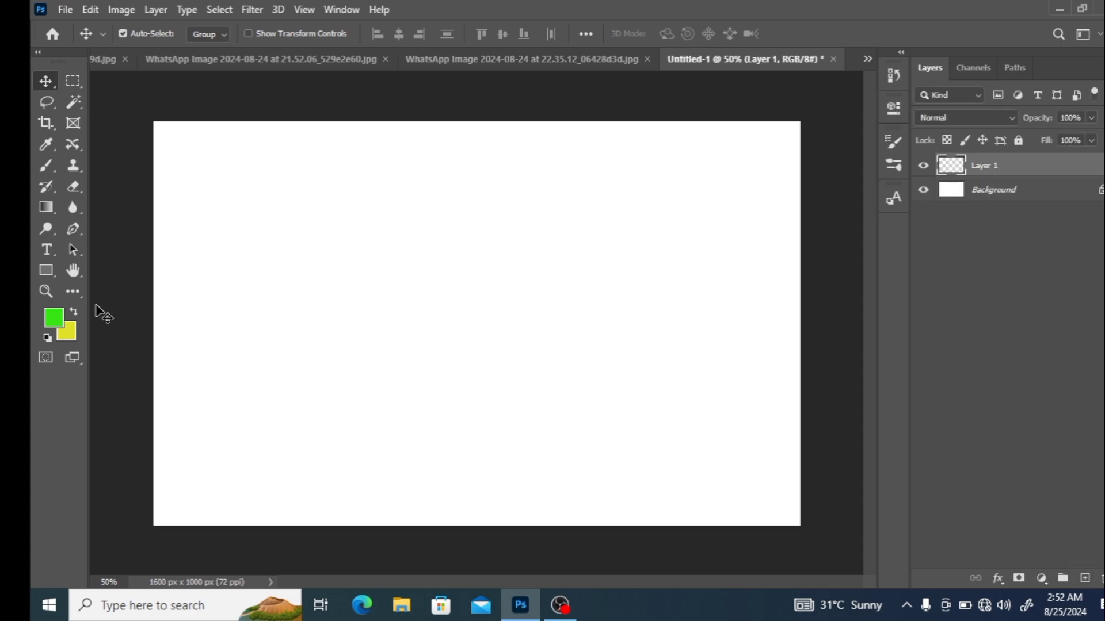
click(49, 168)
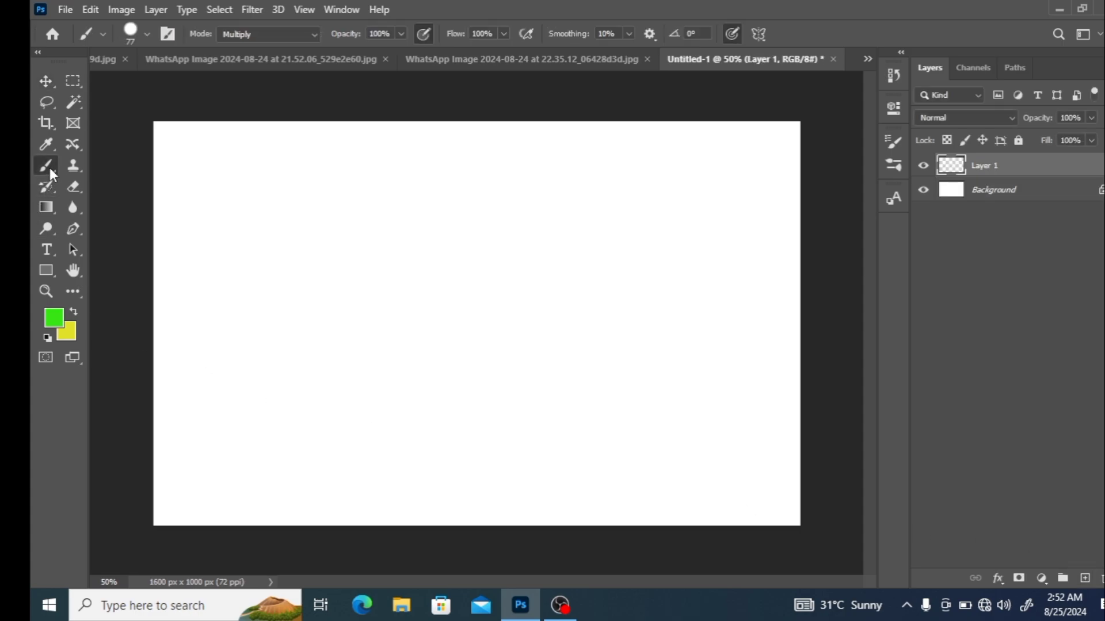
click(148, 34)
drag(164, 90, 280, 79)
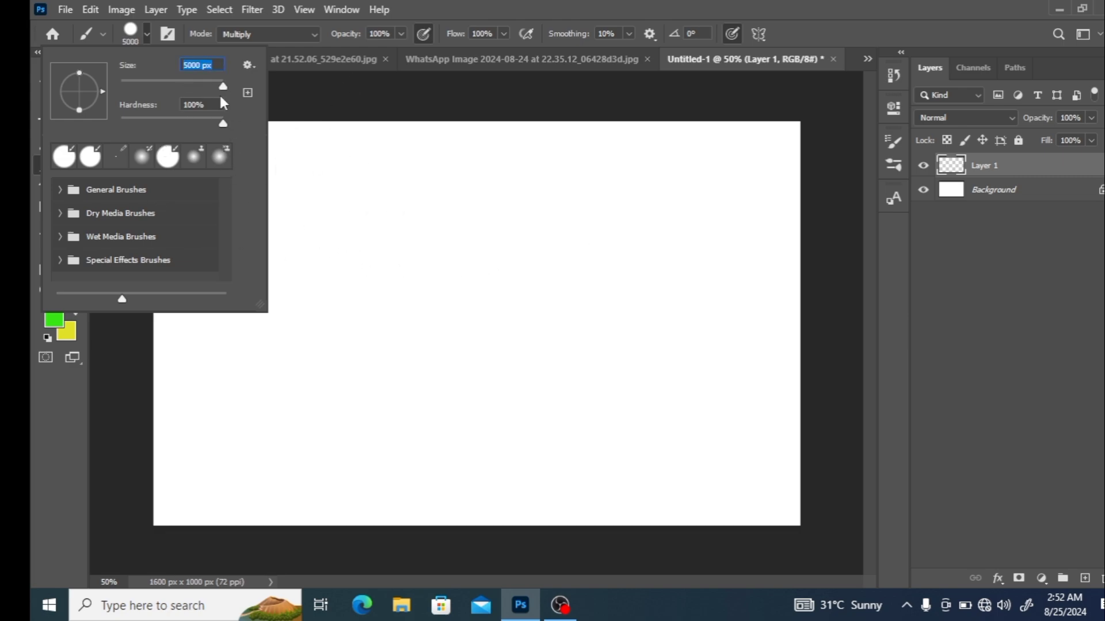
drag(223, 86, 212, 85)
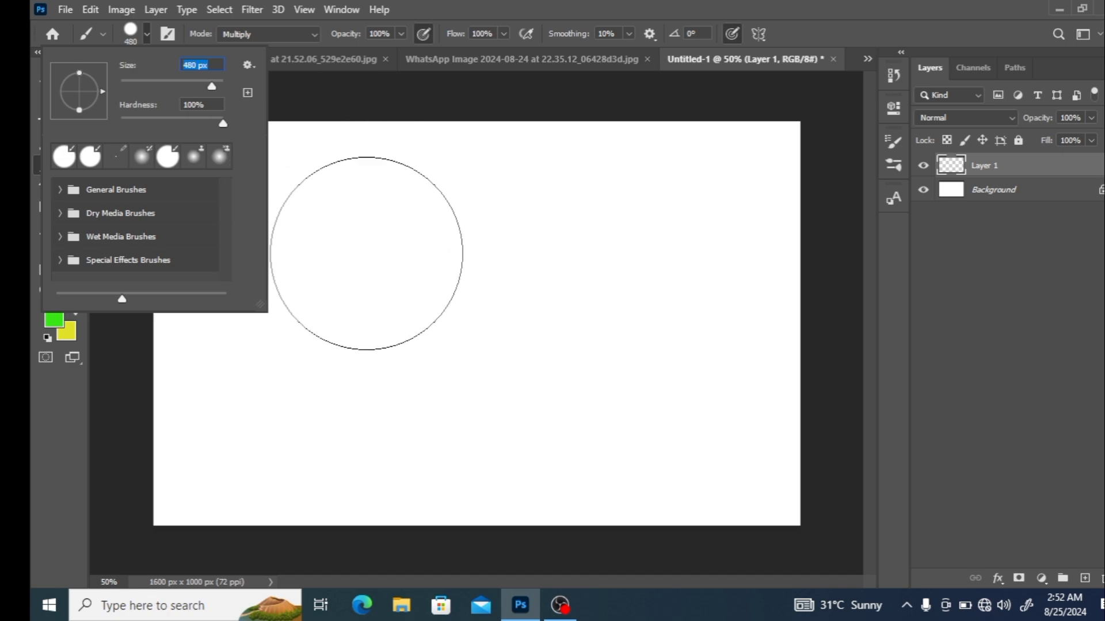
click(202, 82)
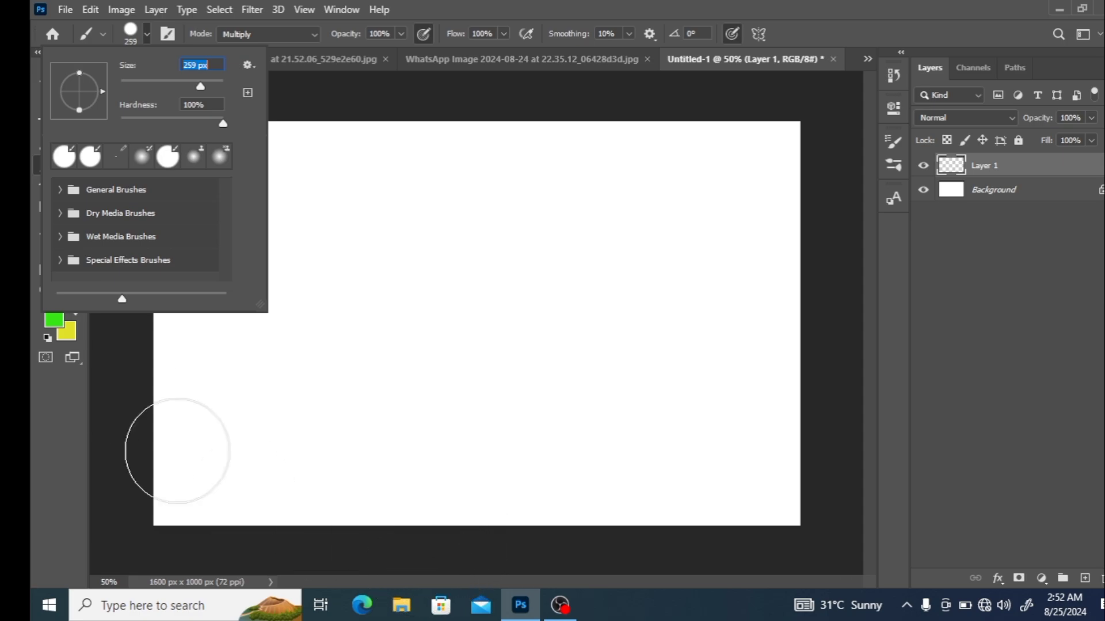
Step: Paint a single green brush dab in the upper-left area of the canvas on the new layer
click(36, 54)
click(36, 53)
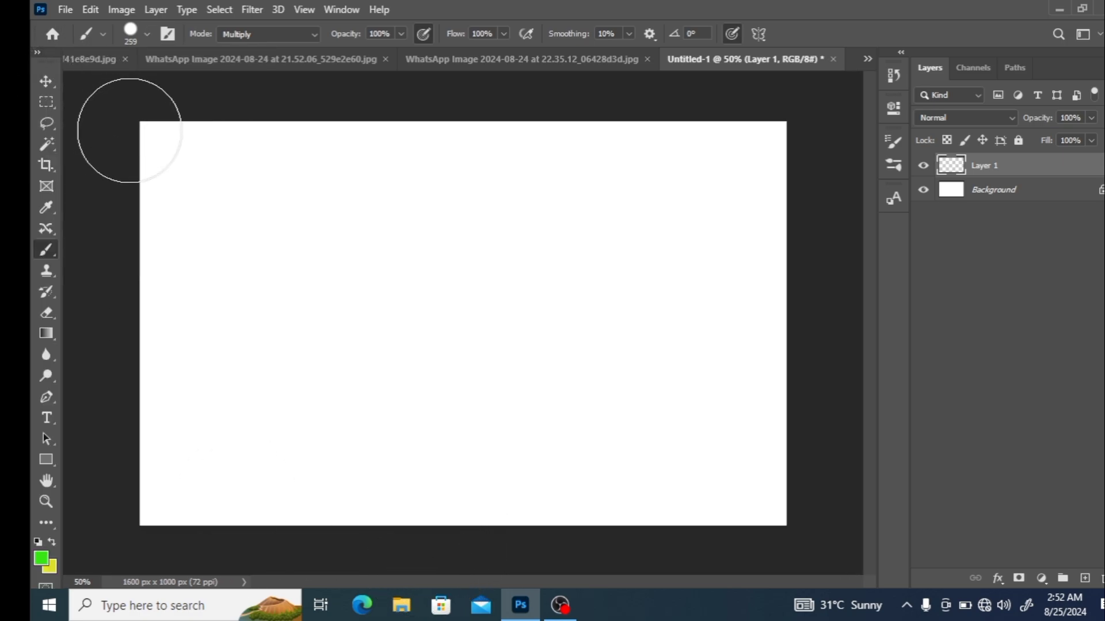
click(38, 55)
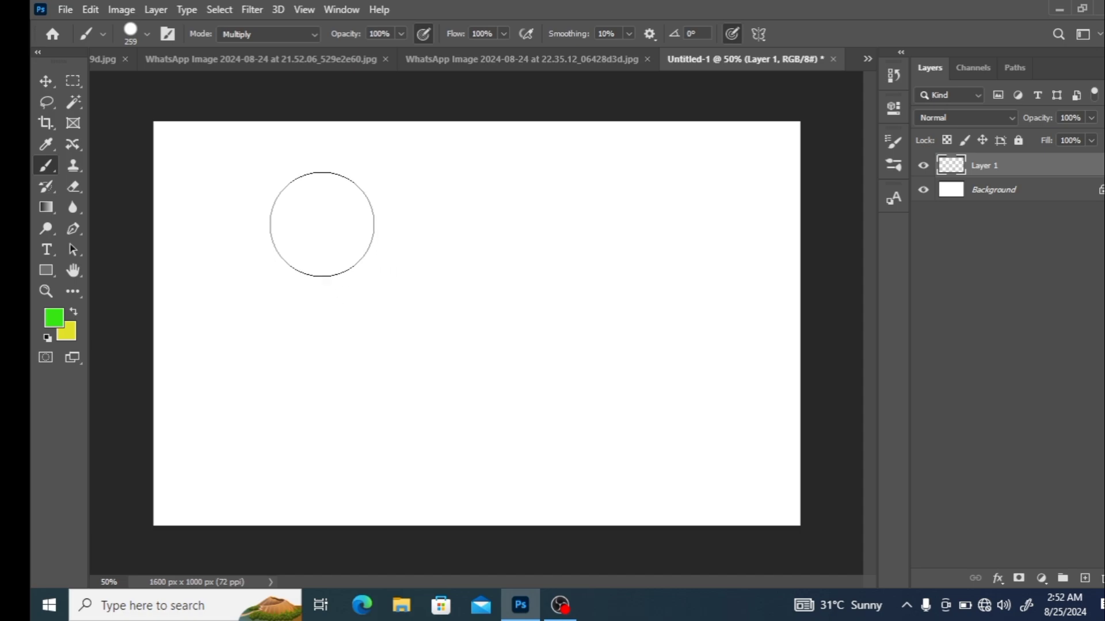
click(322, 224)
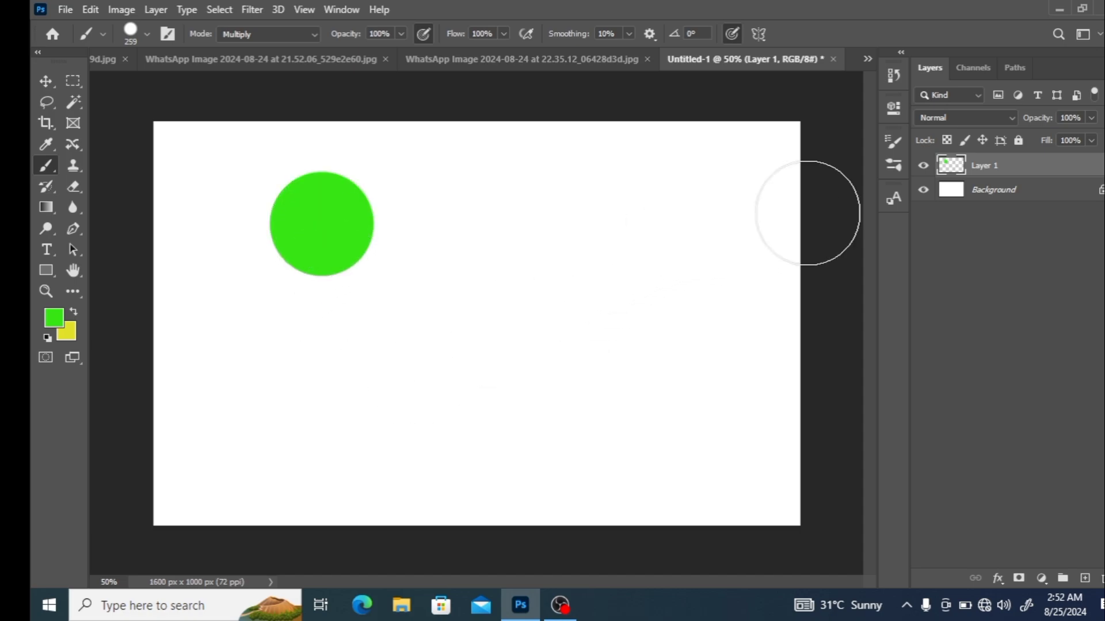
Step: On another new layer, paint a blue (#158be6) brush dab overlapping the lower part of the green circle
click(1084, 578)
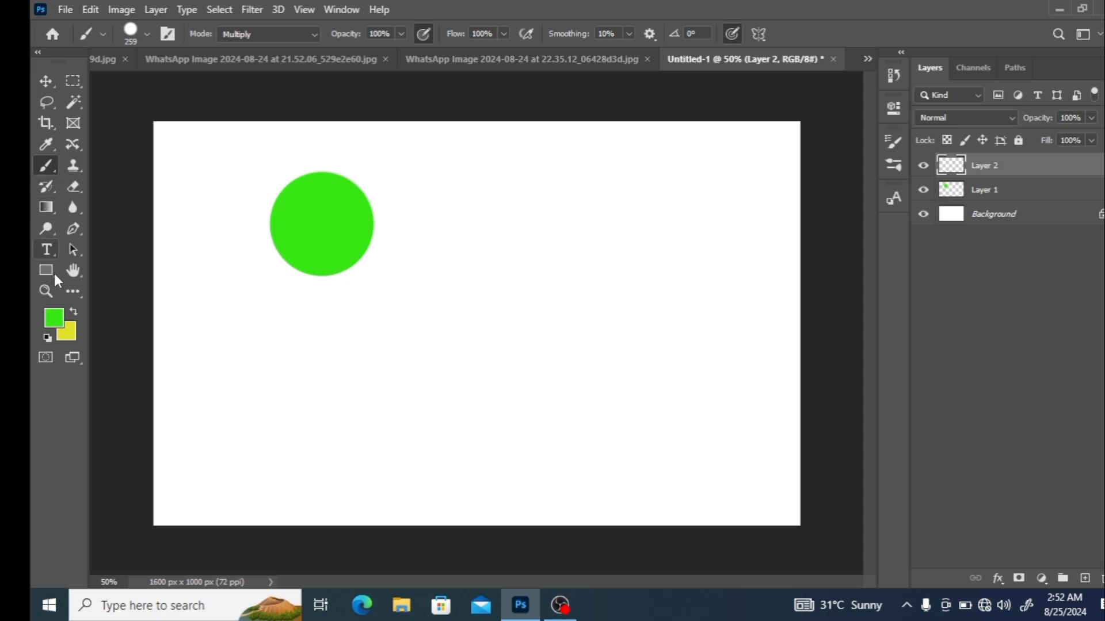
click(55, 317)
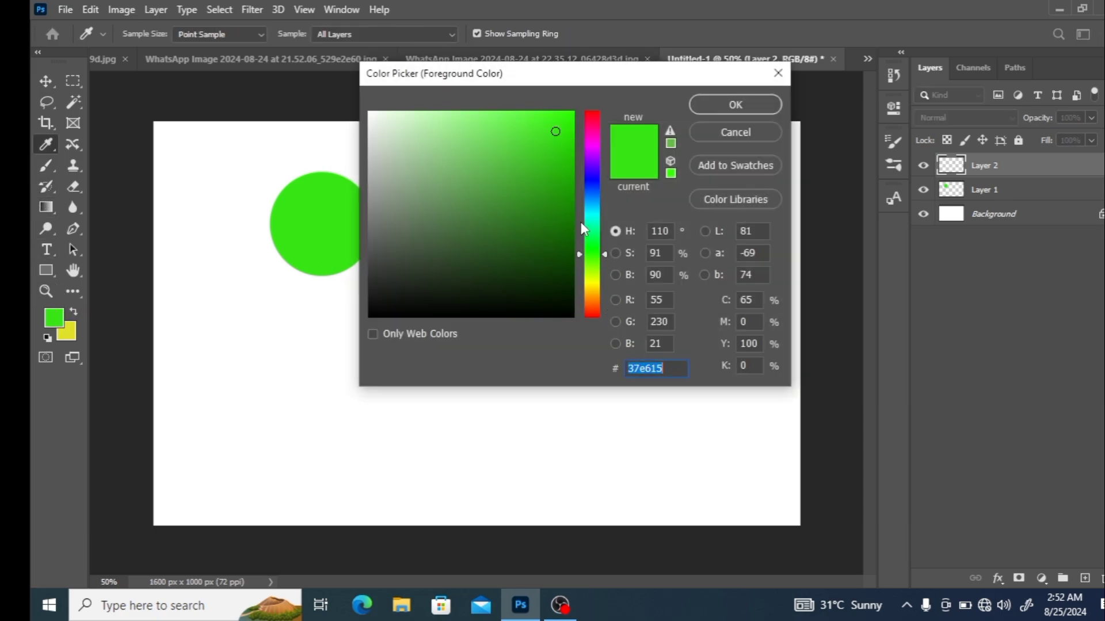
drag(581, 222, 582, 199)
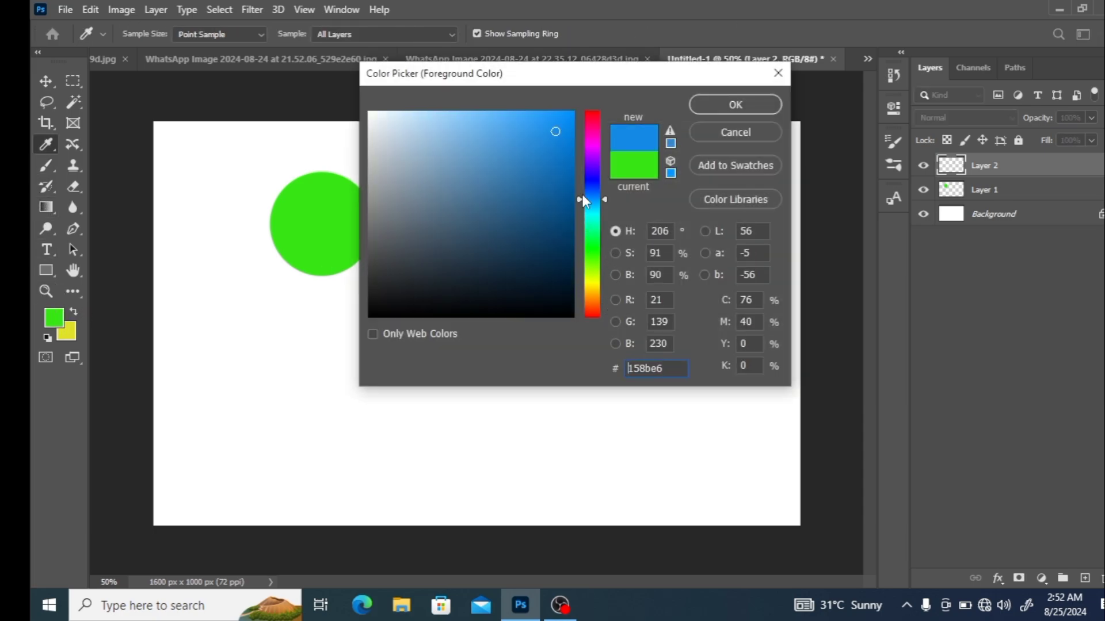
click(751, 104)
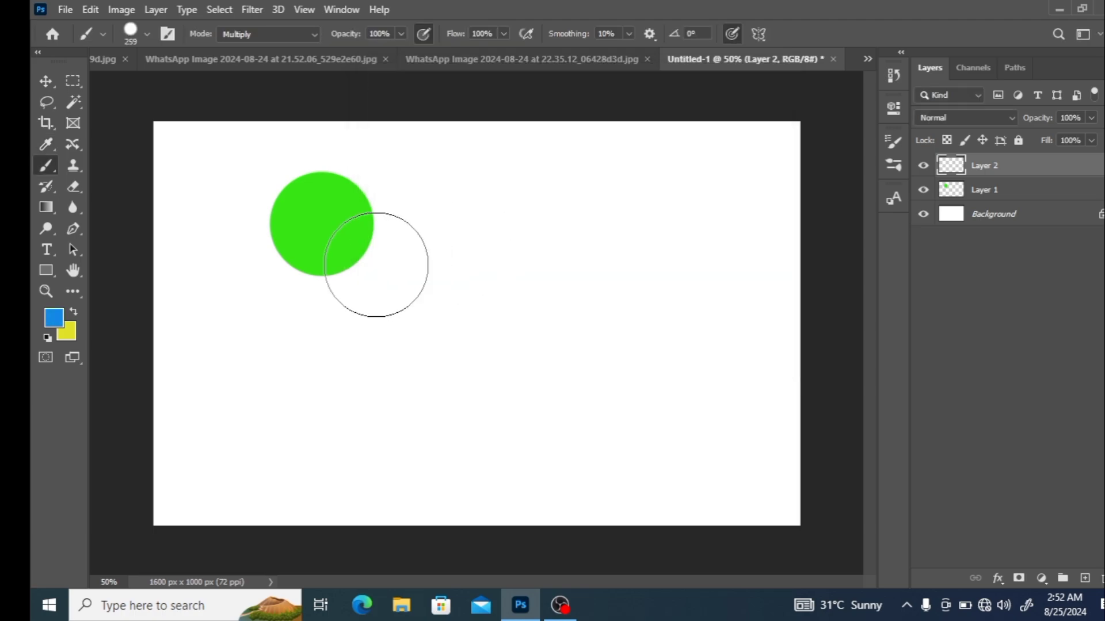
click(324, 295)
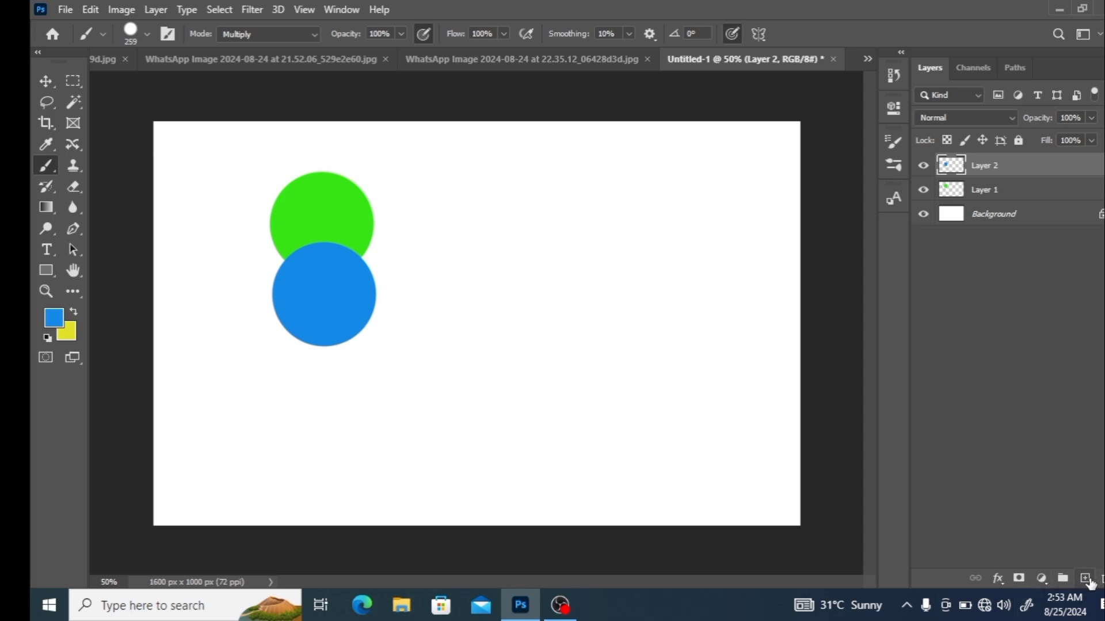
Step: On a third new layer, paint a red brush dab overlapping the right side of the green and blue circles
click(1085, 578)
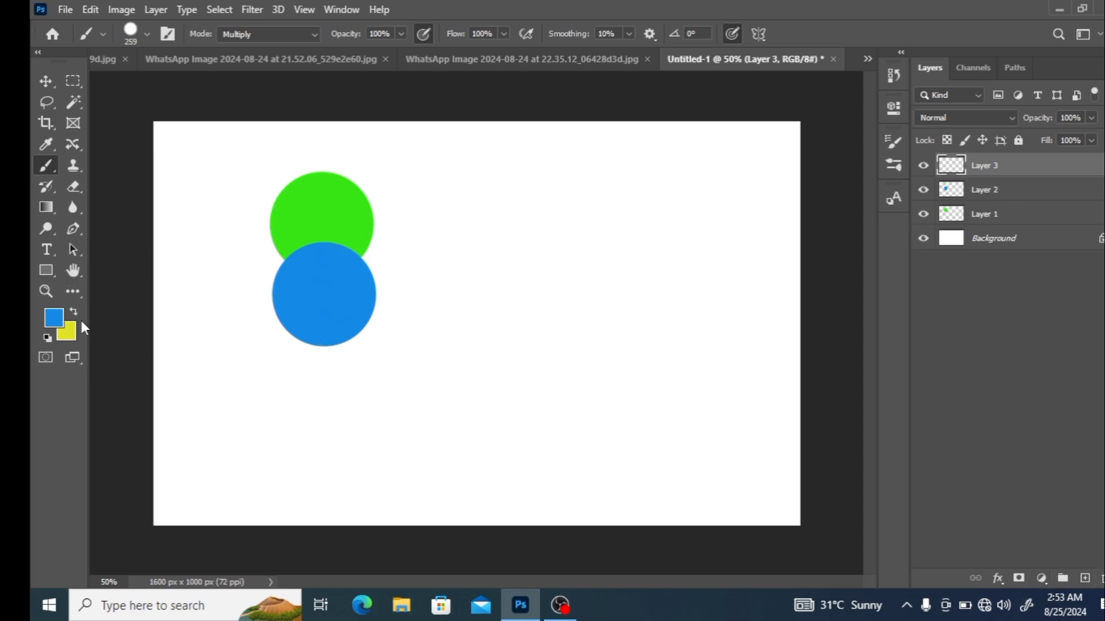
click(56, 322)
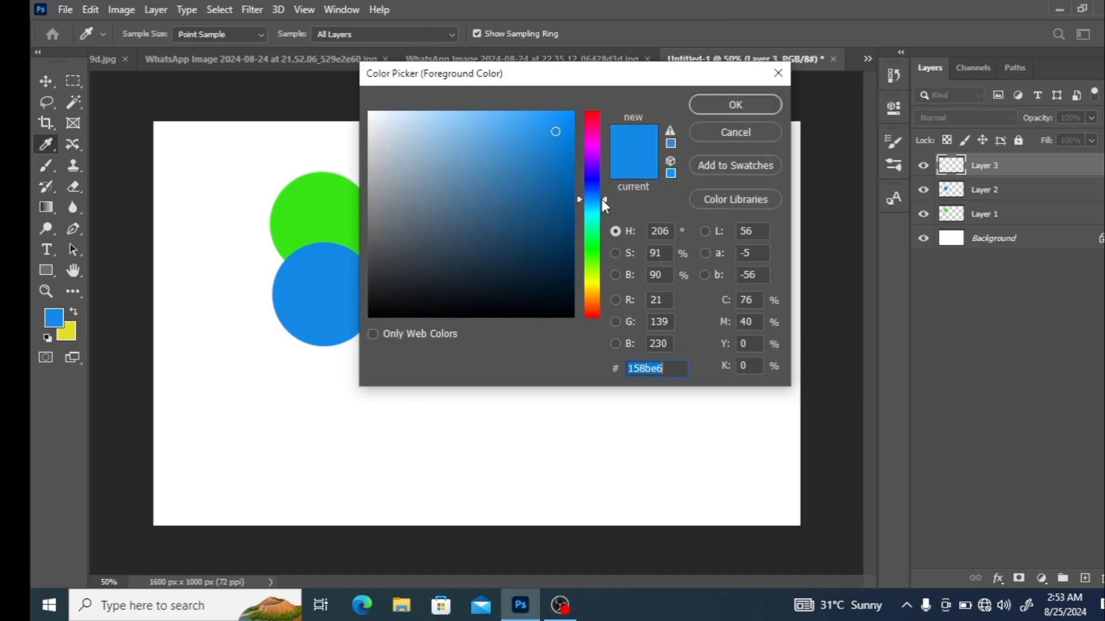
mouse_move(602, 199)
mouse_down()
mouse_move(598, 111)
mouse_move(572, 111)
mouse_up()
click(564, 131)
click(736, 104)
key(b)
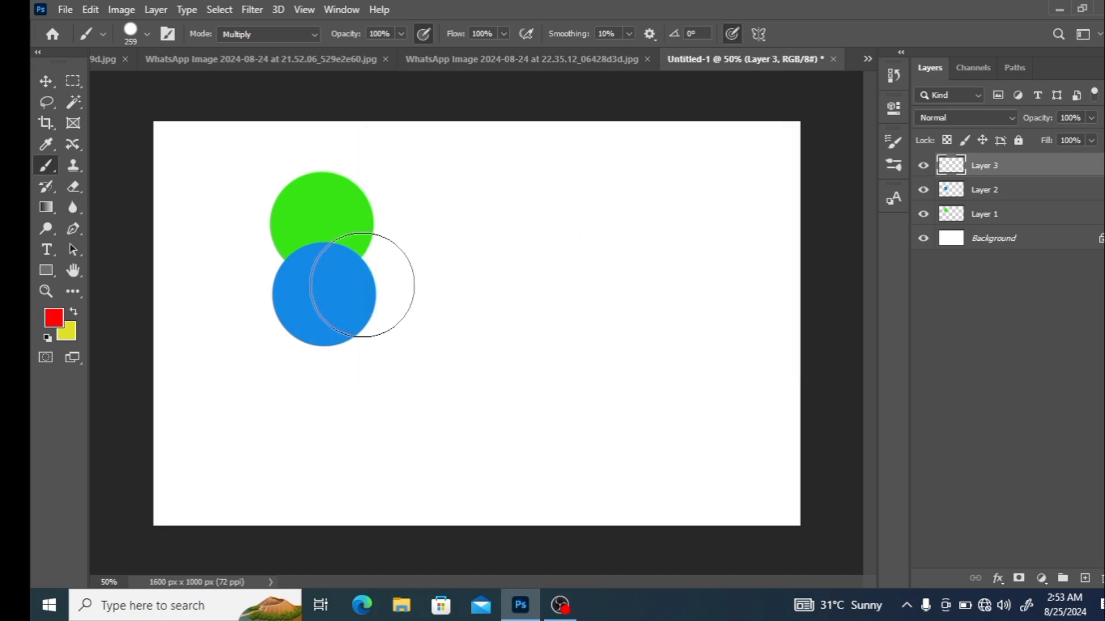
click(374, 268)
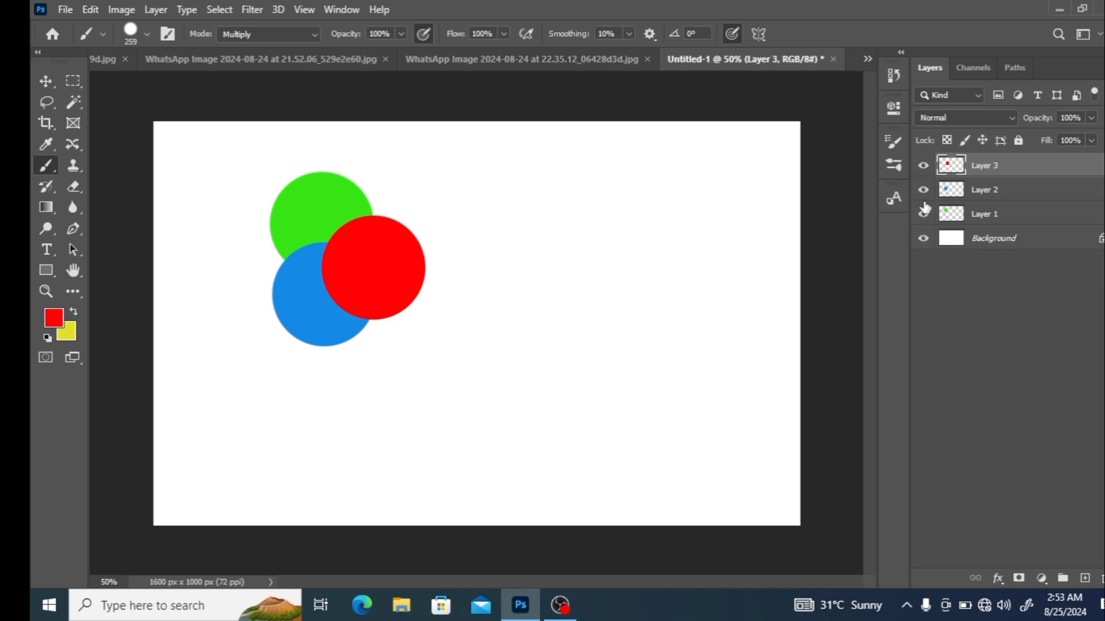
Step: Group the red, blue and green circle layers together
shift+click(970, 210)
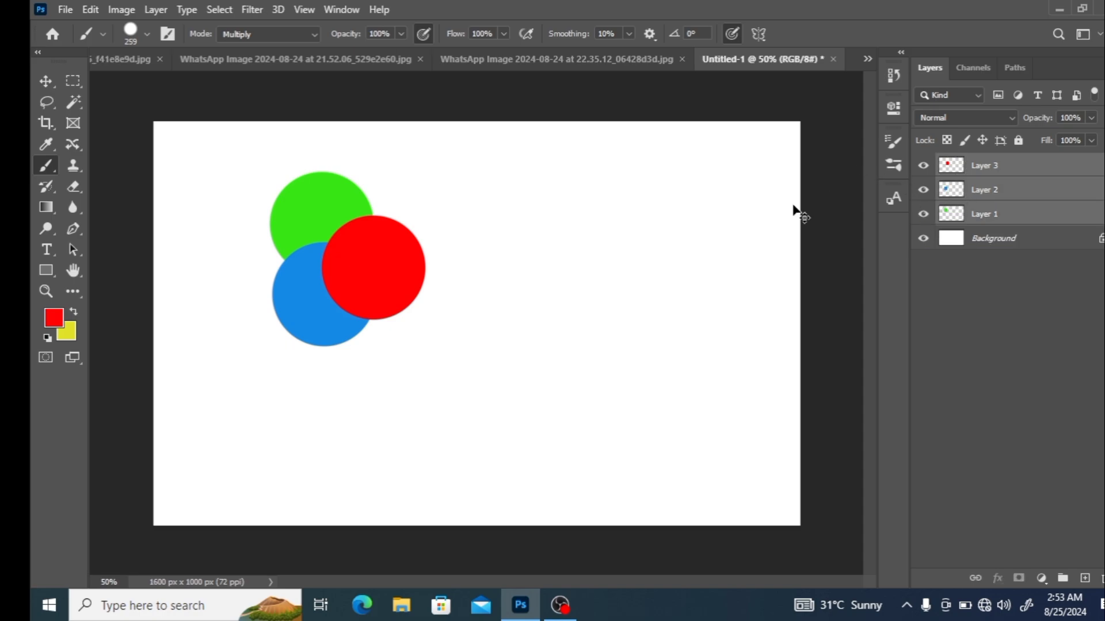
key(ctrl+g)
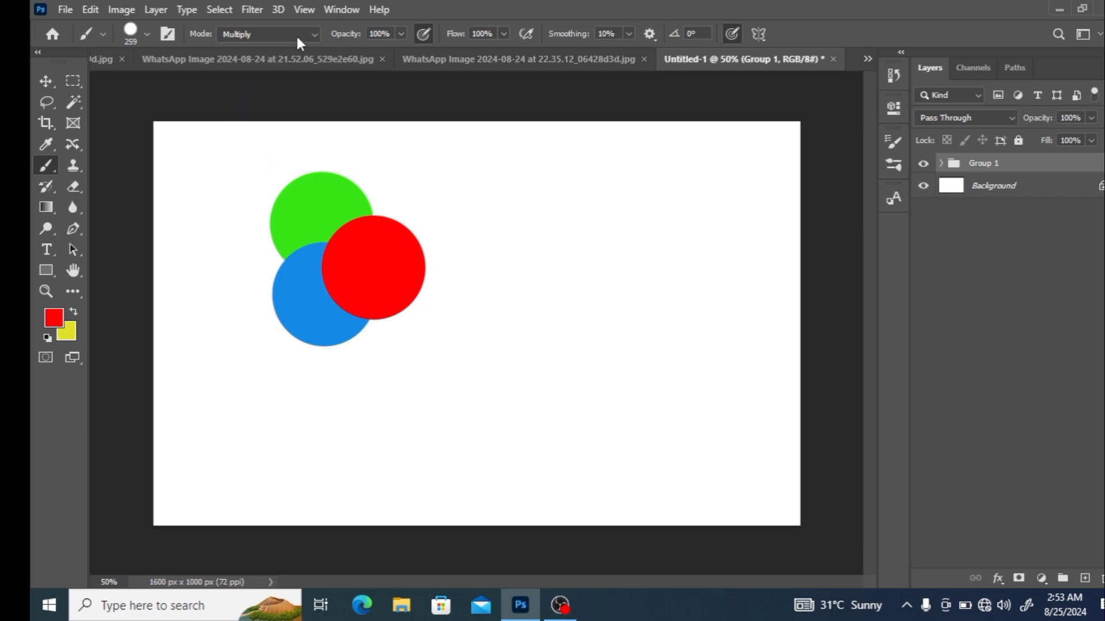
Step: With the Move tool's auto-select set to Group, shift the circle group slightly up and left and duplicate it to its right
click(46, 81)
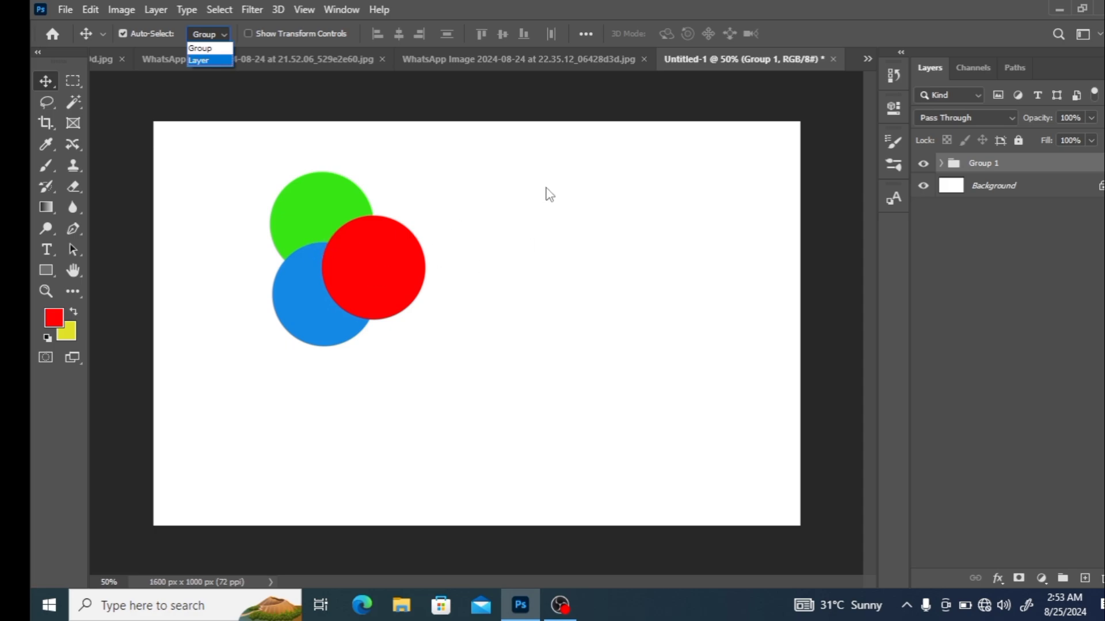
click(218, 46)
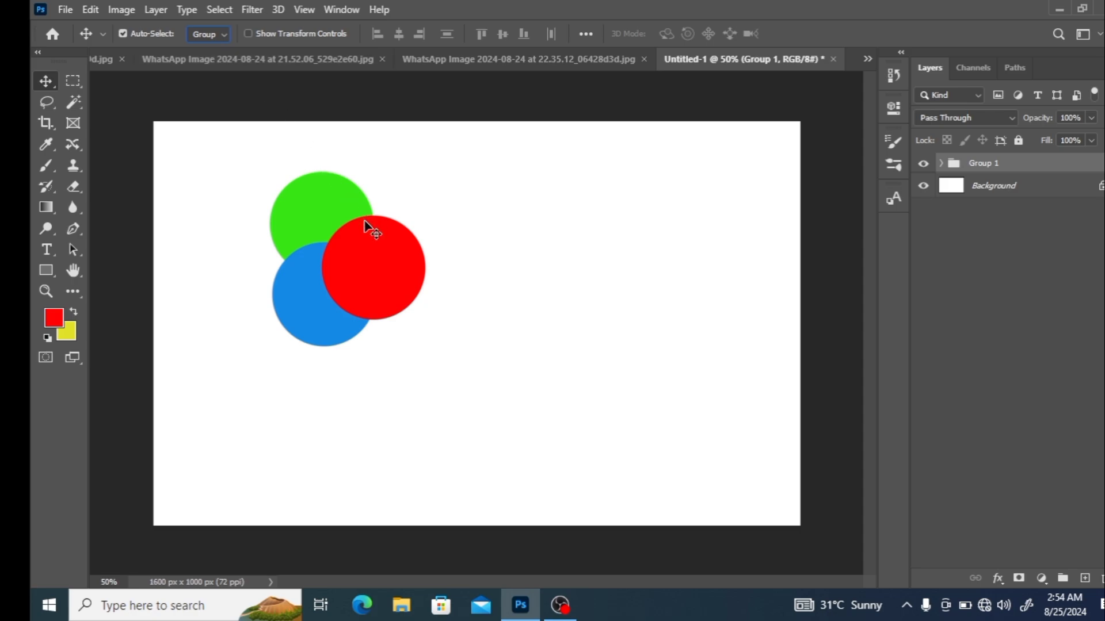
mouse_move(352, 249)
mouse_down()
mouse_move(382, 227)
mouse_move(495, 194)
mouse_move(288, 246)
mouse_move(437, 235)
mouse_move(476, 359)
mouse_move(353, 258)
mouse_up()
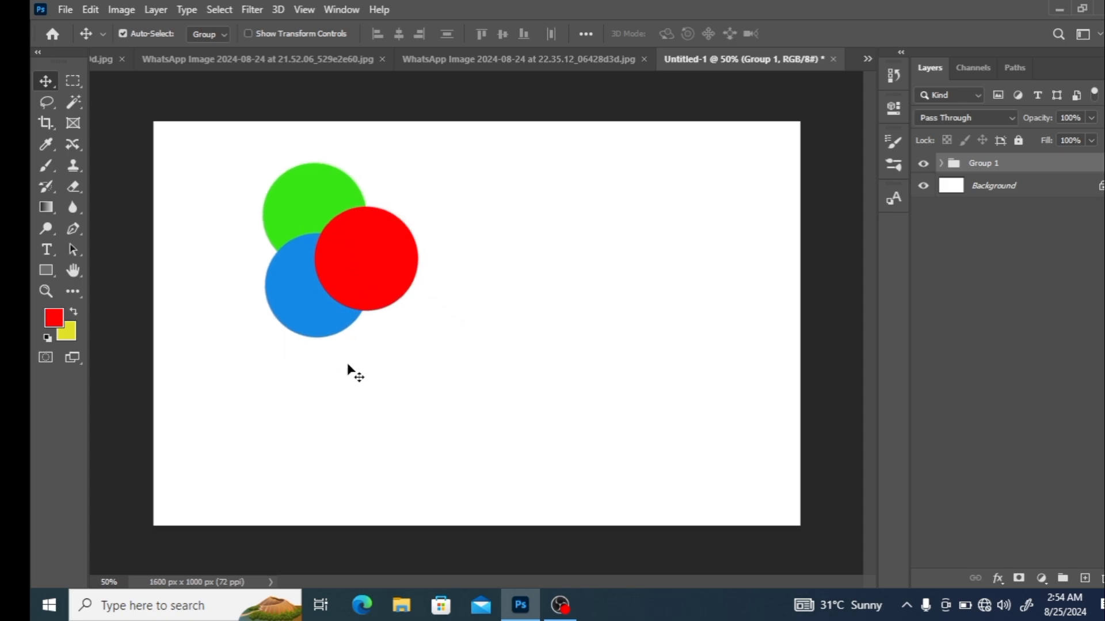
drag(371, 288, 526, 282)
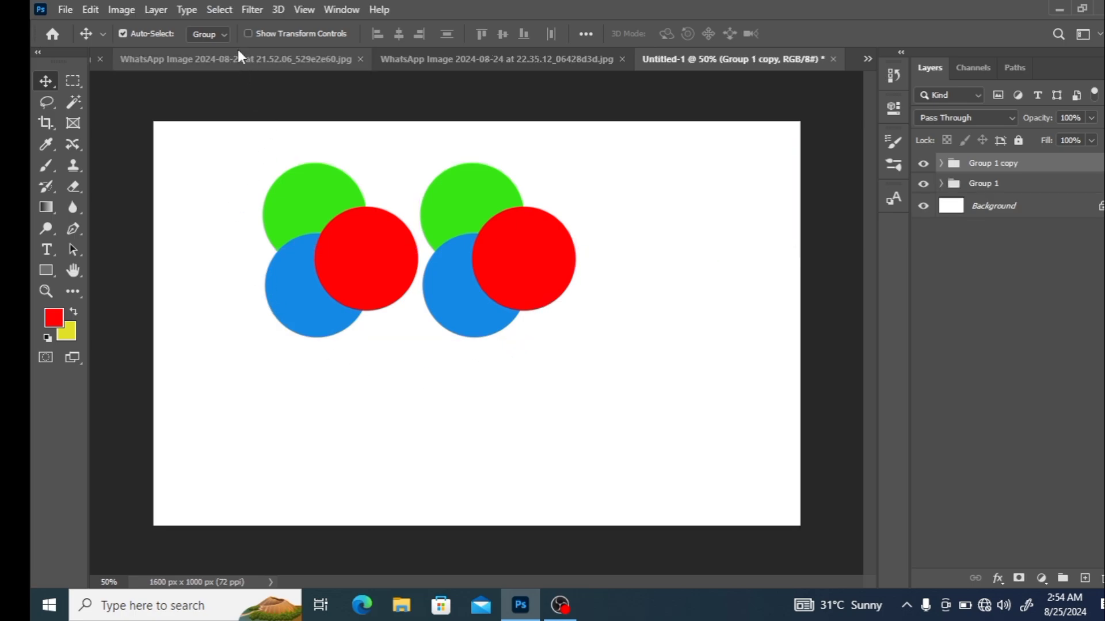
Step: Switch auto-select to Layer and move the original group's red circle directly below its blue circle
click(228, 33)
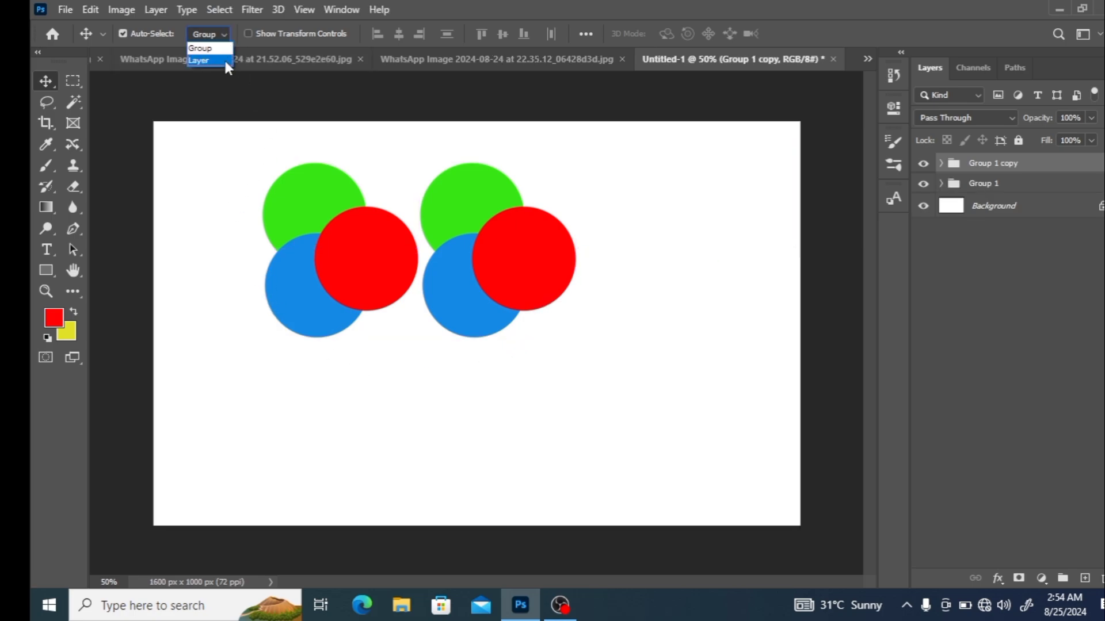
click(223, 59)
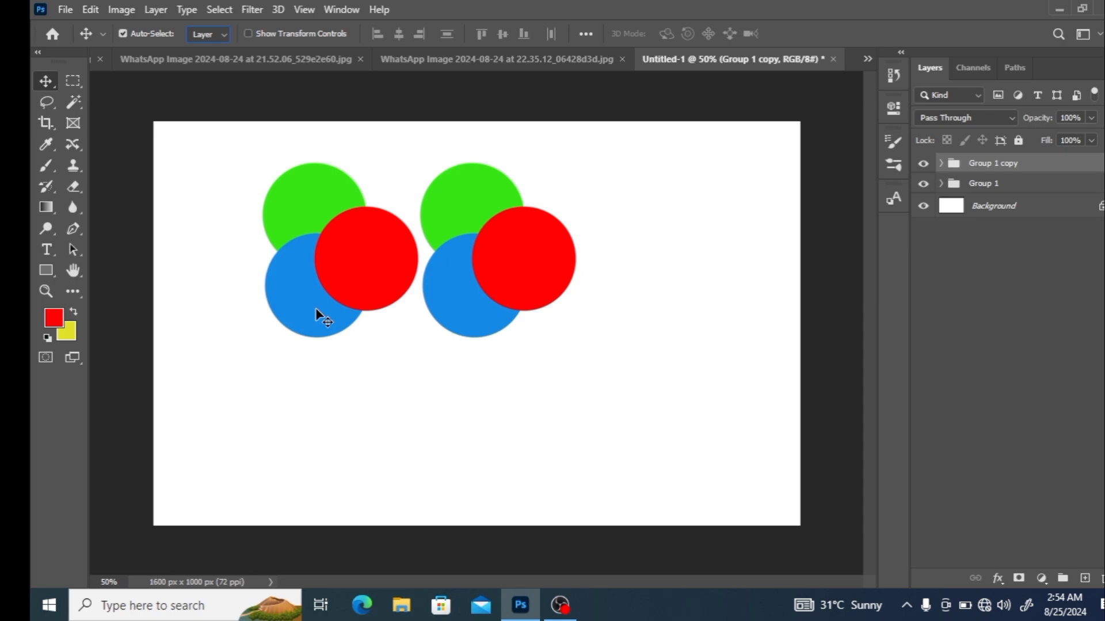
drag(371, 297, 336, 403)
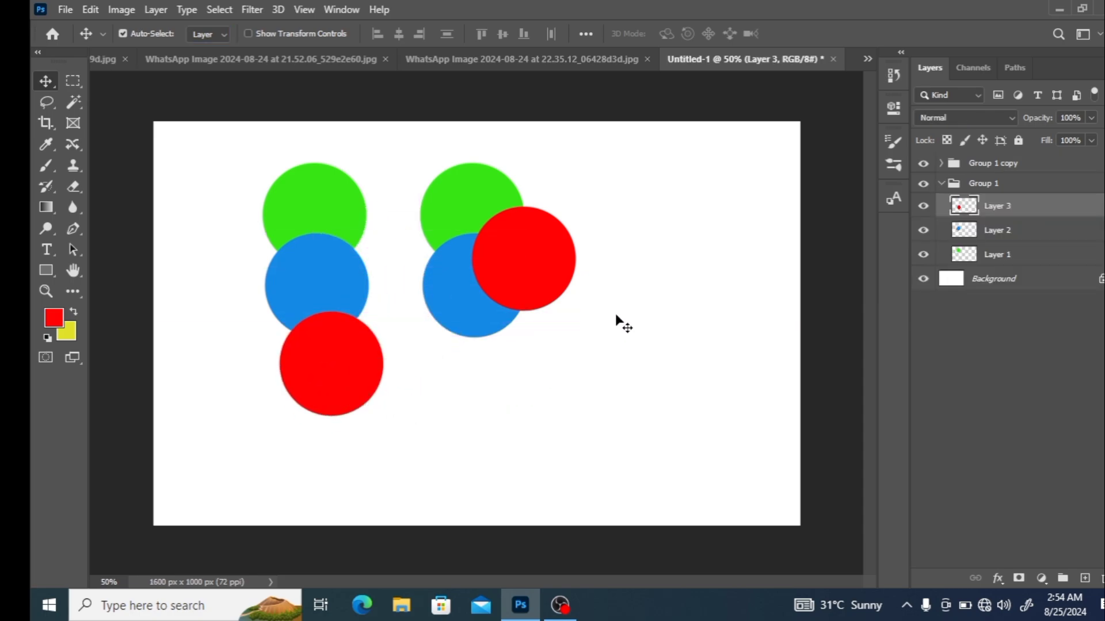
Step: With auto-select set to Group, duplicate the original circle group to its right and shift the rightmost group slightly farther right
click(224, 34)
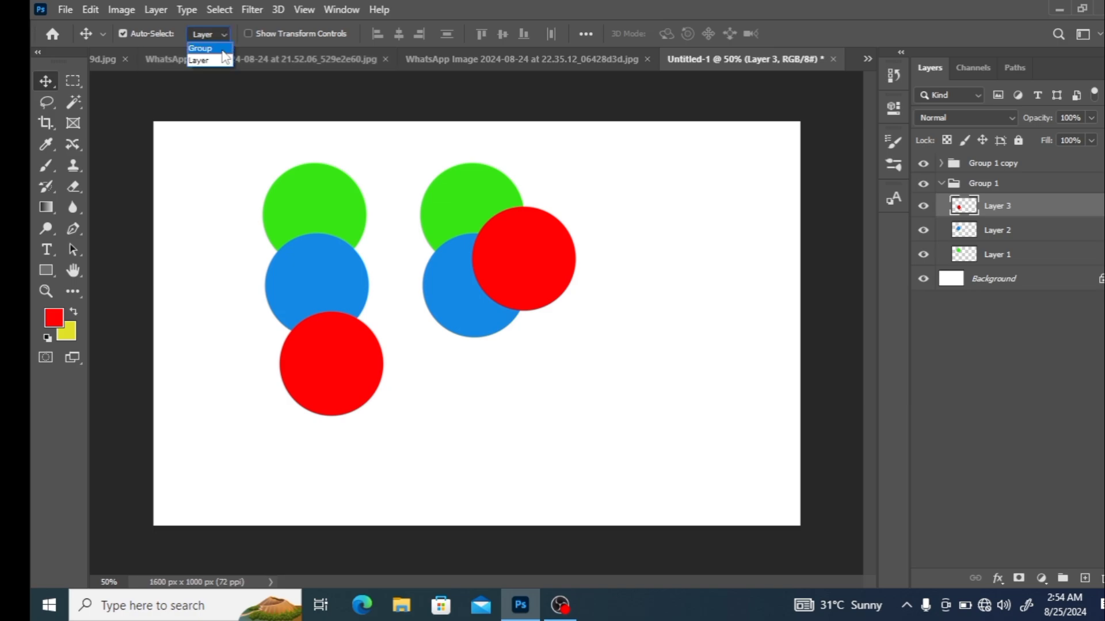
click(213, 48)
click(337, 295)
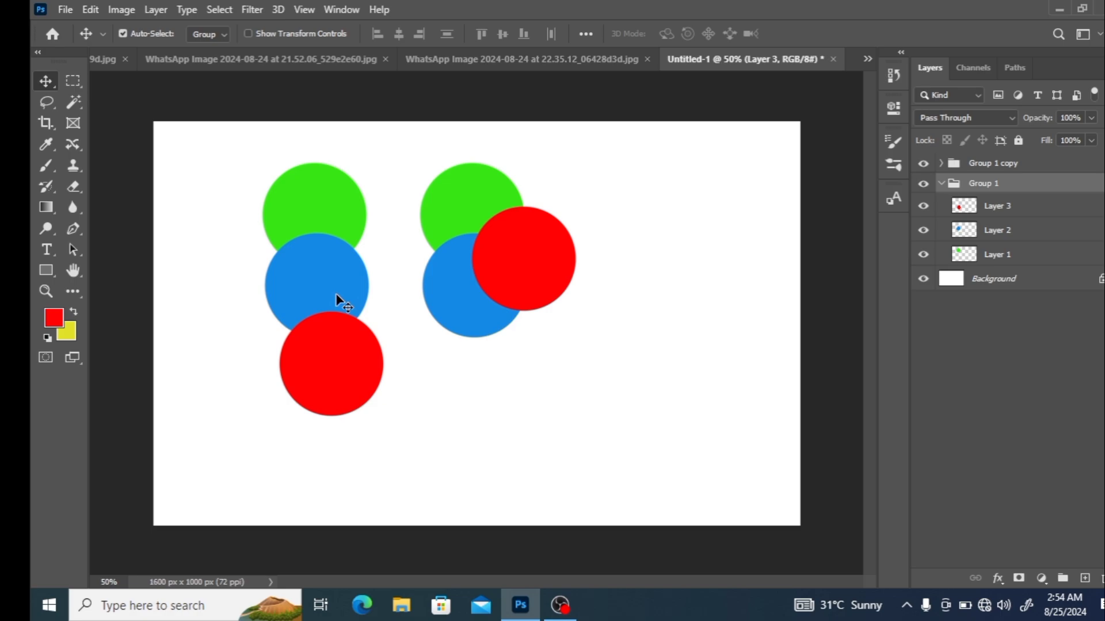
drag(336, 295, 420, 295)
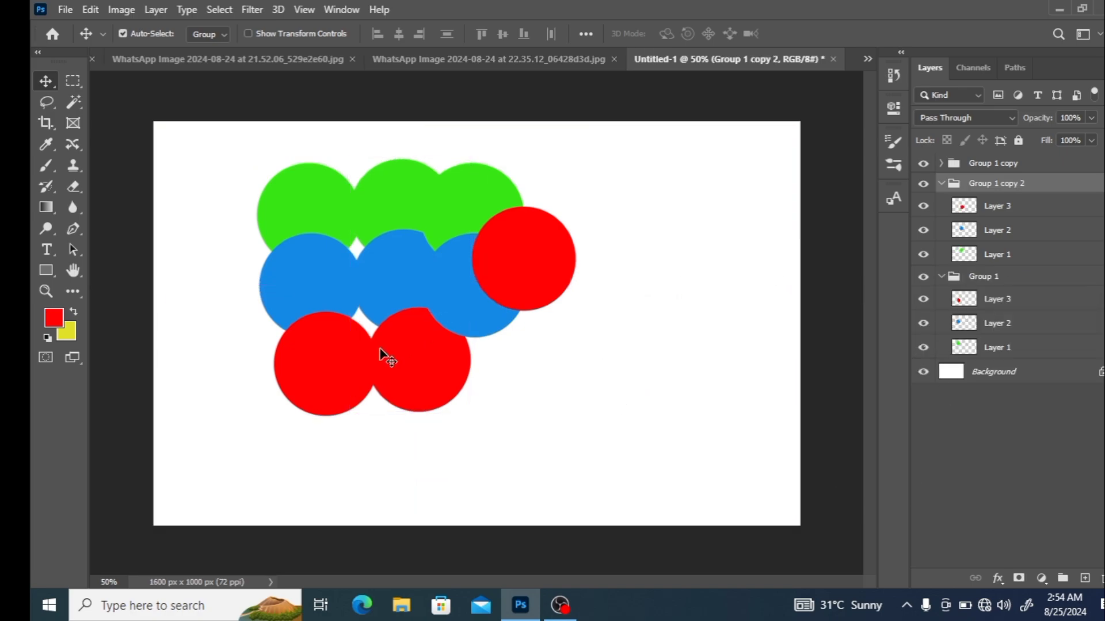
mouse_move(491, 292)
mouse_down()
mouse_move(518, 300)
mouse_move(508, 289)
mouse_up()
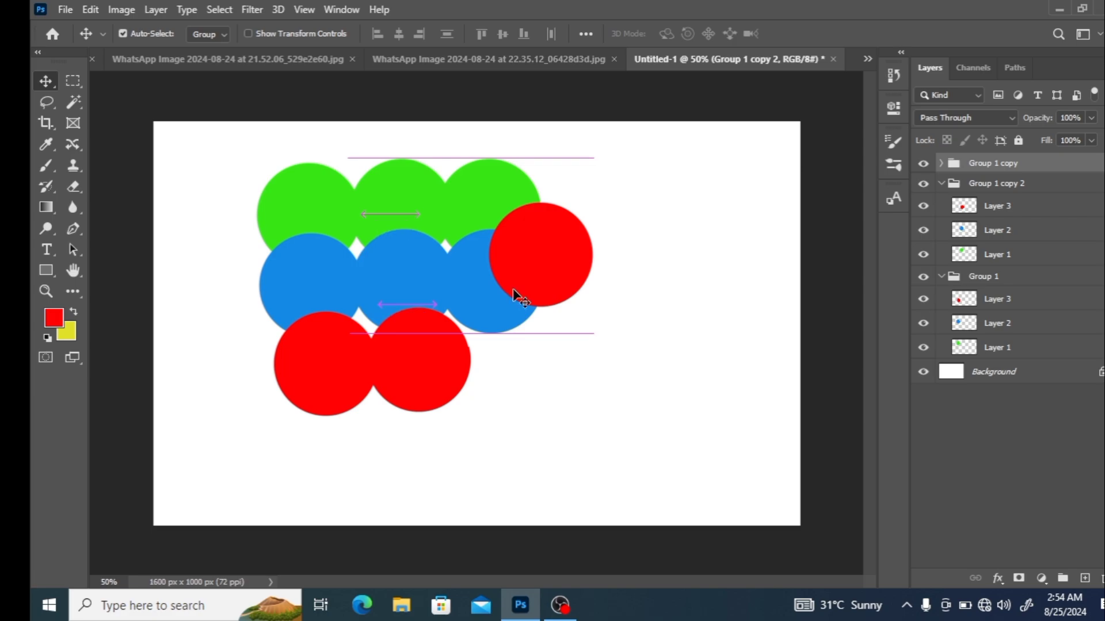
Step: Select all three circle groups and the layers inside the expanded ones, and merge them into one layer above the Background
ctrl+click(993, 347)
ctrl+click(983, 328)
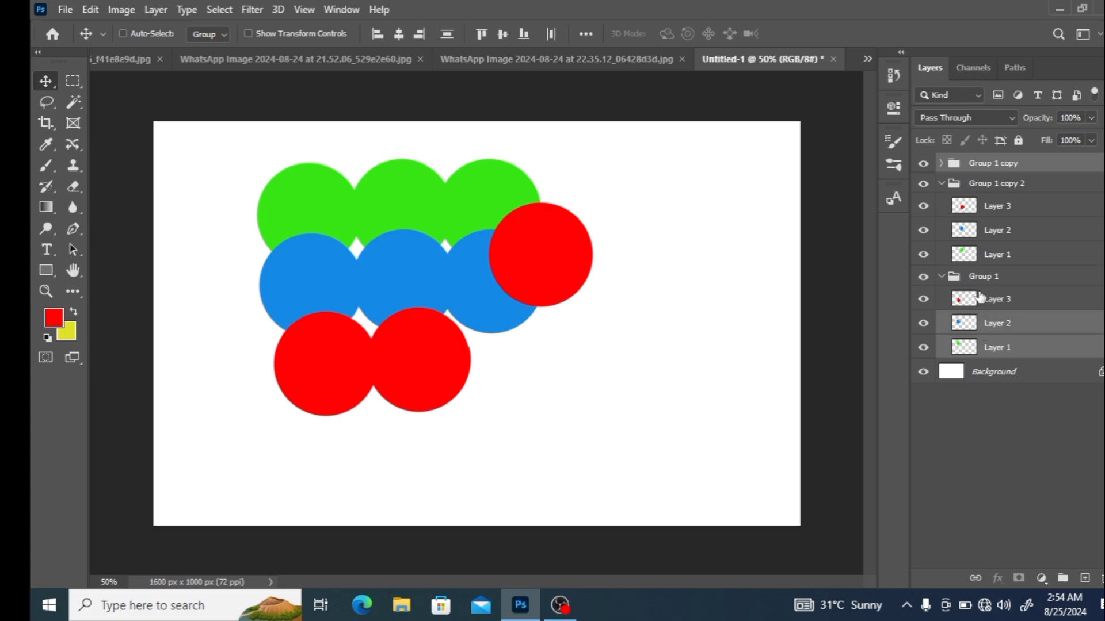
ctrl+click(980, 298)
ctrl+click(977, 236)
ctrl+click(976, 235)
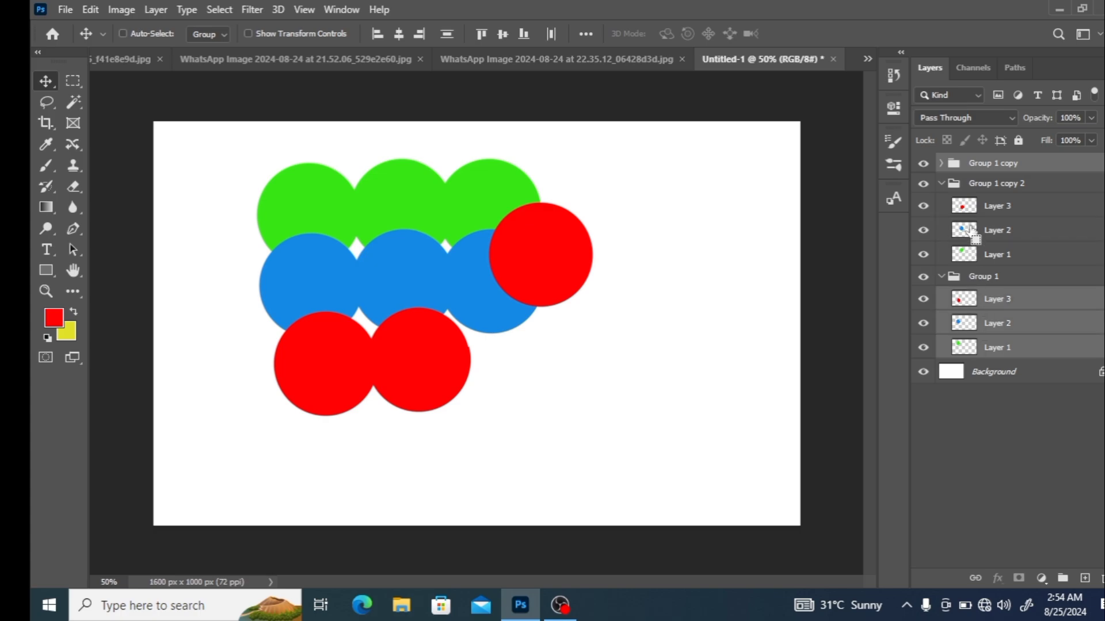
ctrl+click(967, 206)
ctrl+click(970, 235)
ctrl+click(987, 257)
ctrl+click(990, 233)
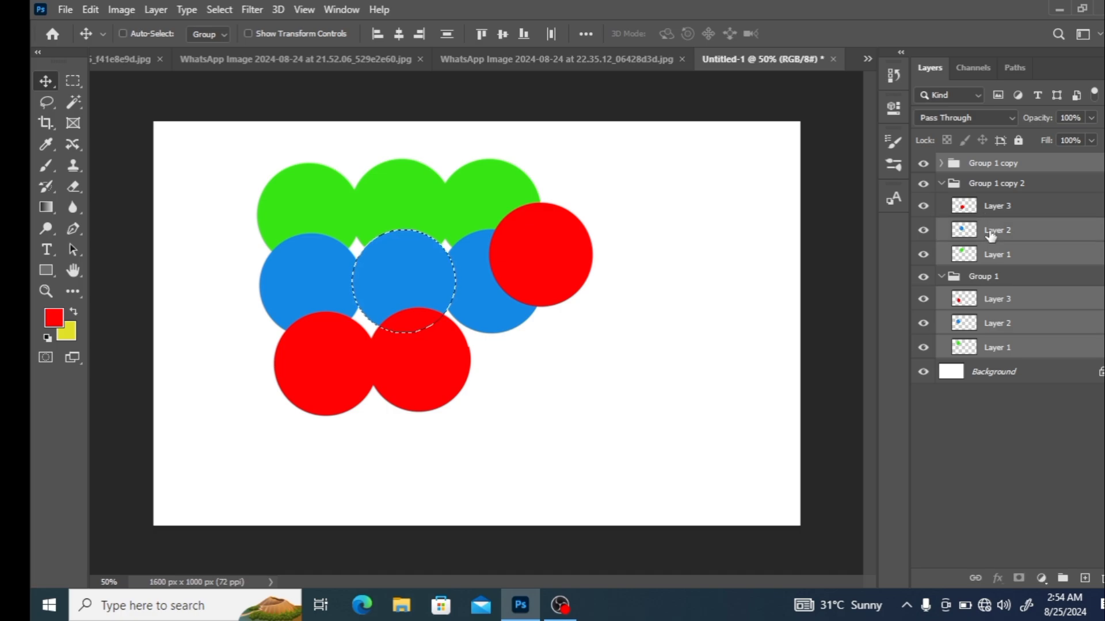
ctrl+click(994, 210)
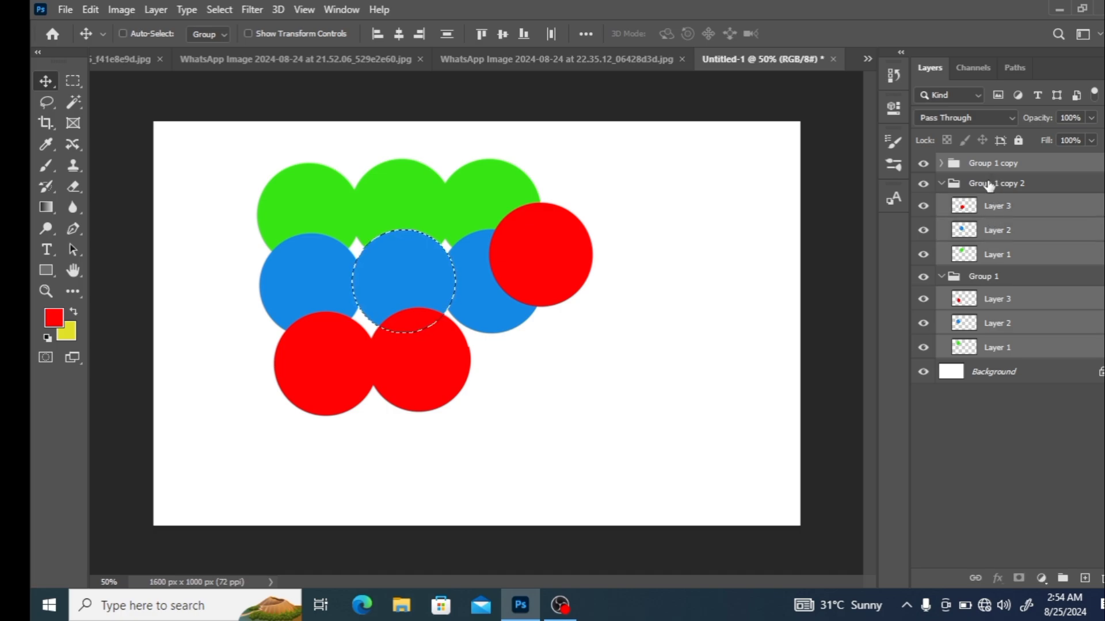
ctrl+click(988, 185)
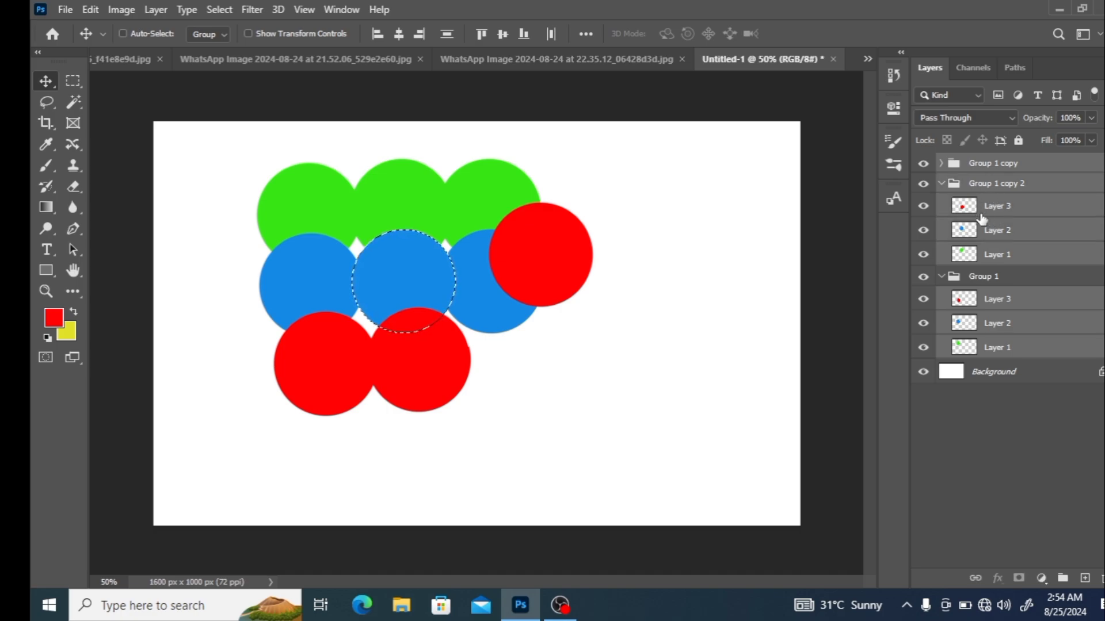
ctrl+click(994, 278)
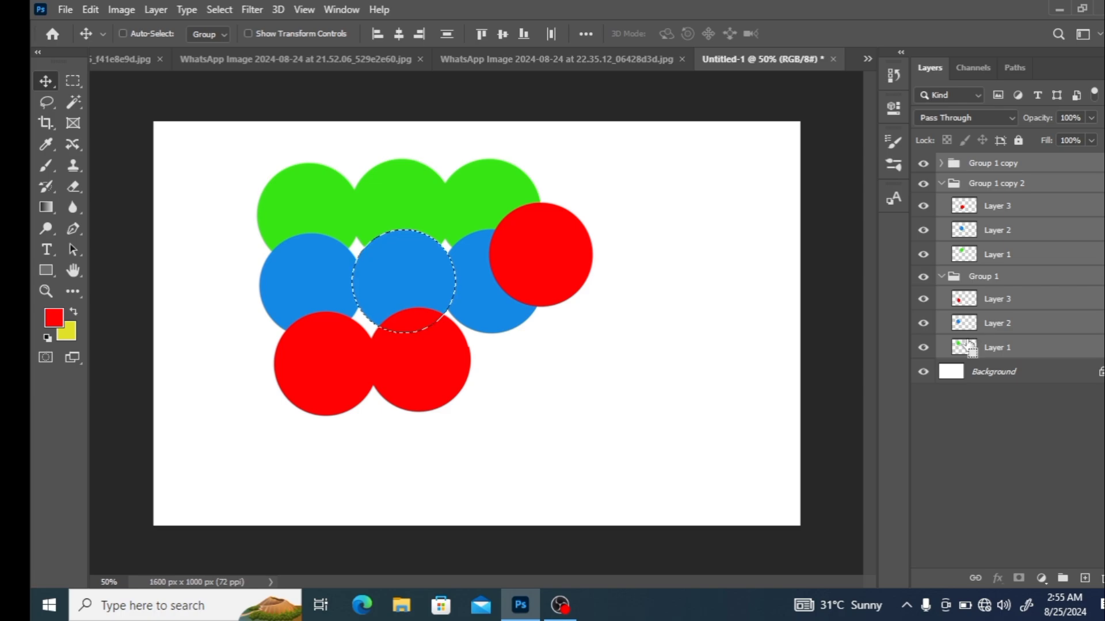
key(ctrl+e)
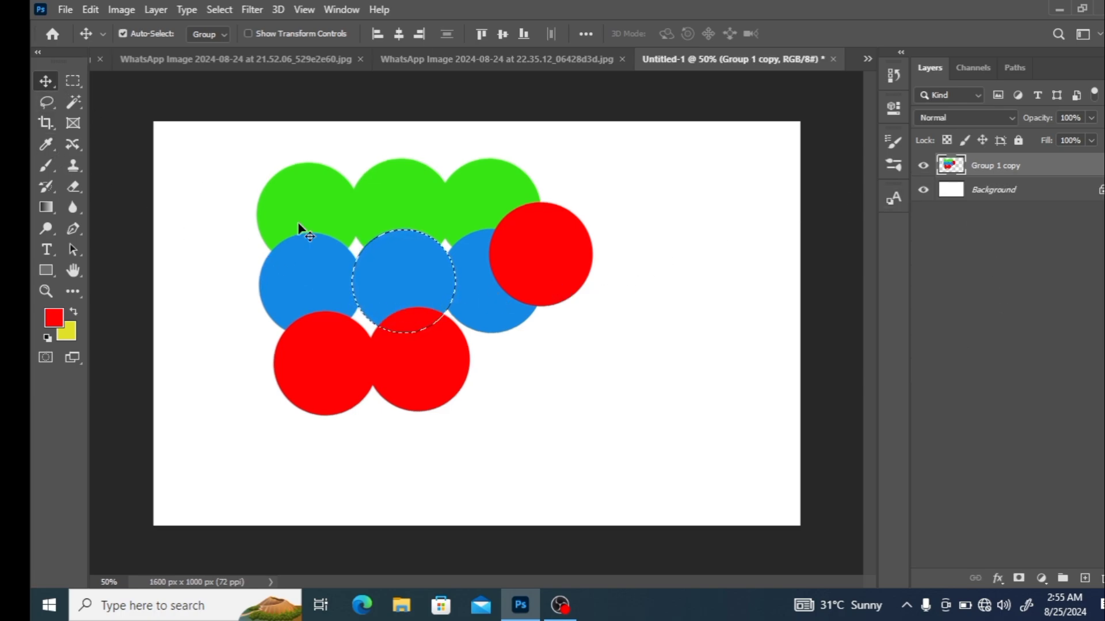
Step: Move the selected middle blue circle area of the merged layer down and right, below the rightmost blue circle
drag(430, 285, 516, 398)
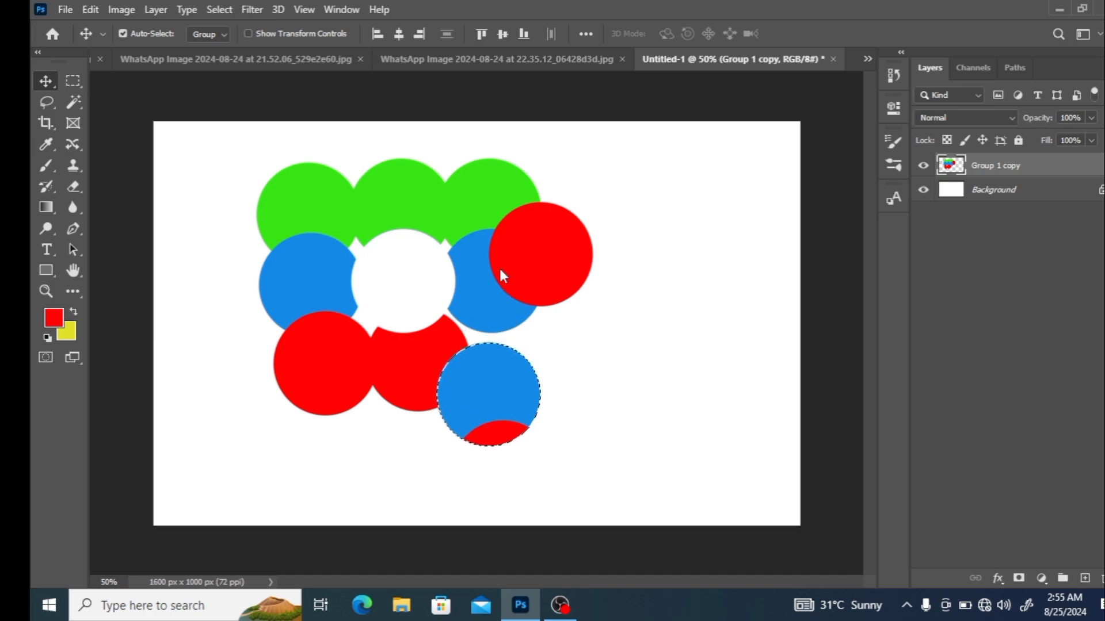
drag(500, 268, 521, 251)
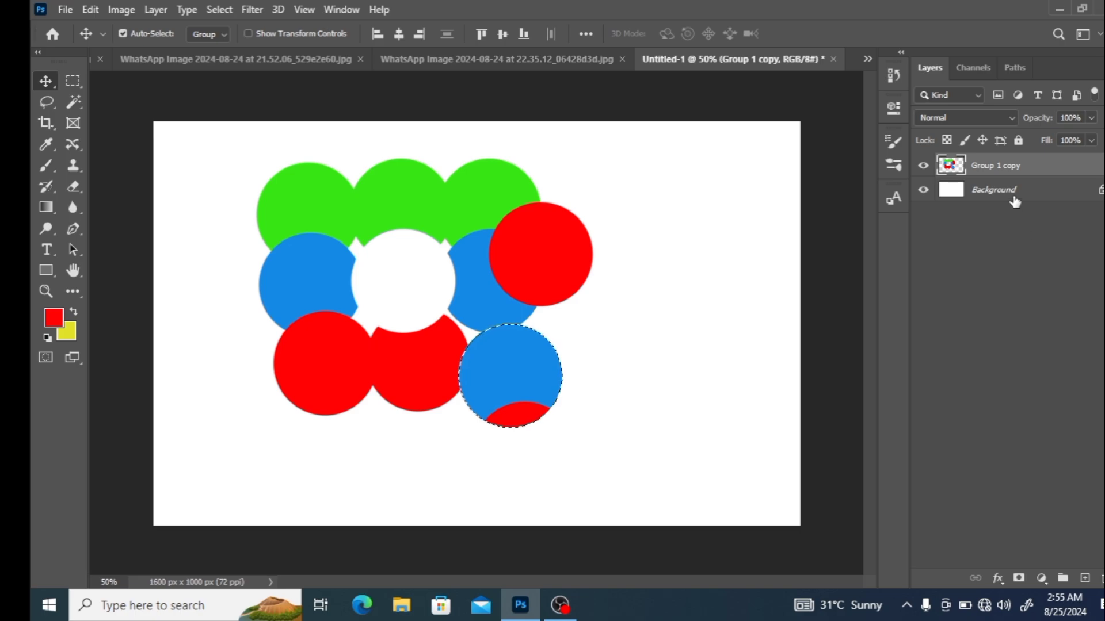
Step: Undo the selection move and the layer merge to restore the separate circle groups
key(ctrl+z)
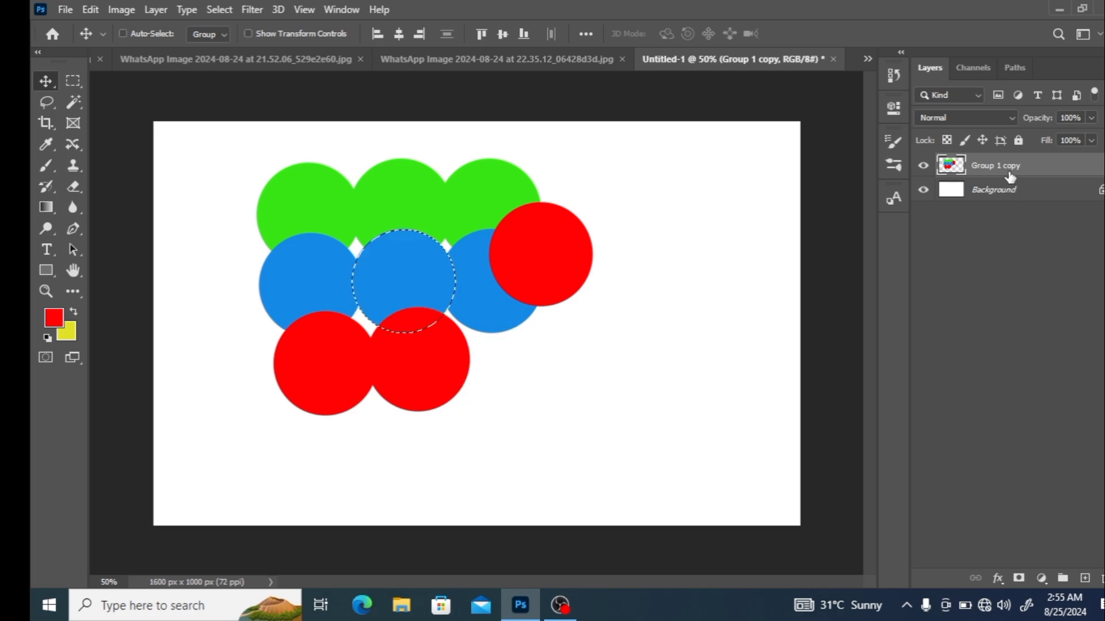
key(ctrl+z)
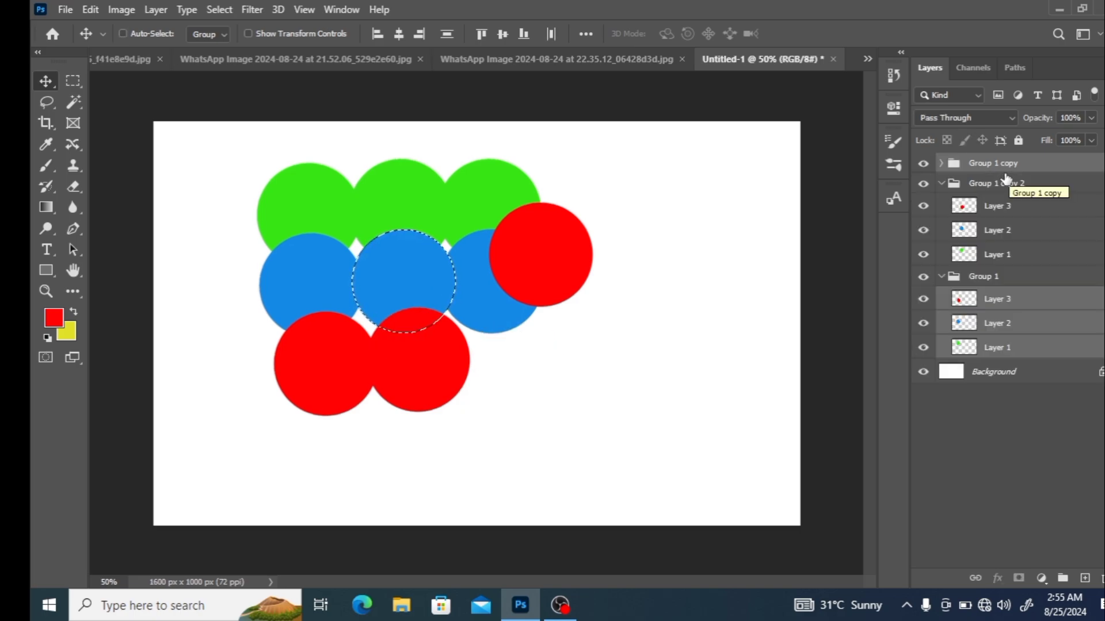
key(ctrl+z)
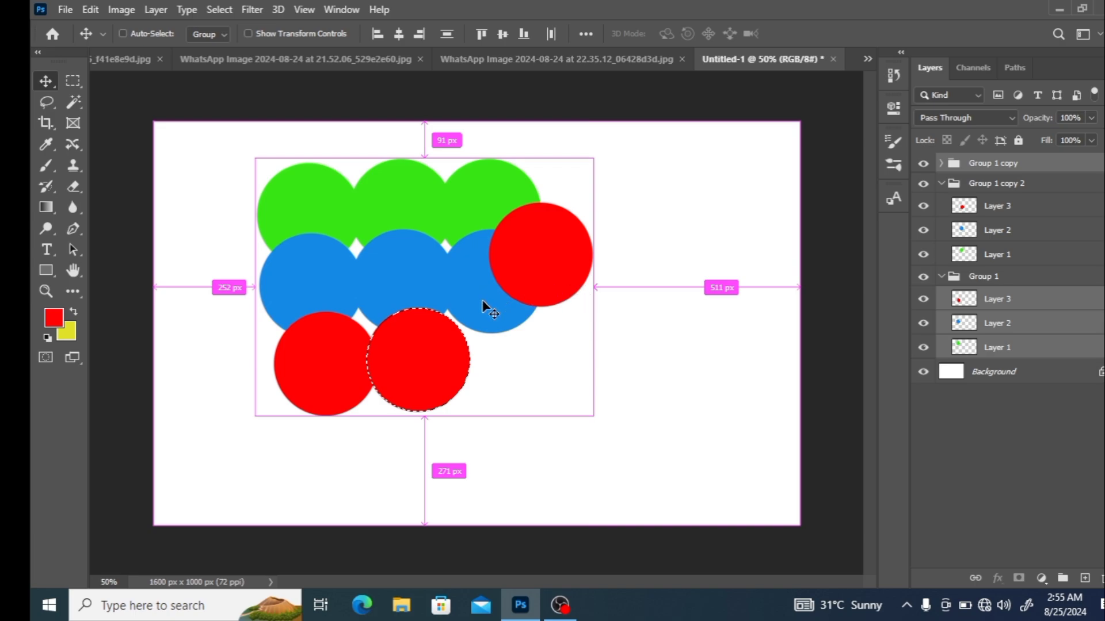
Step: Spread the circle groups: shift the original down-left, the rightmost up-right, and set the middle one level with the original, edge to edge
drag(347, 279, 305, 290)
drag(467, 285, 500, 268)
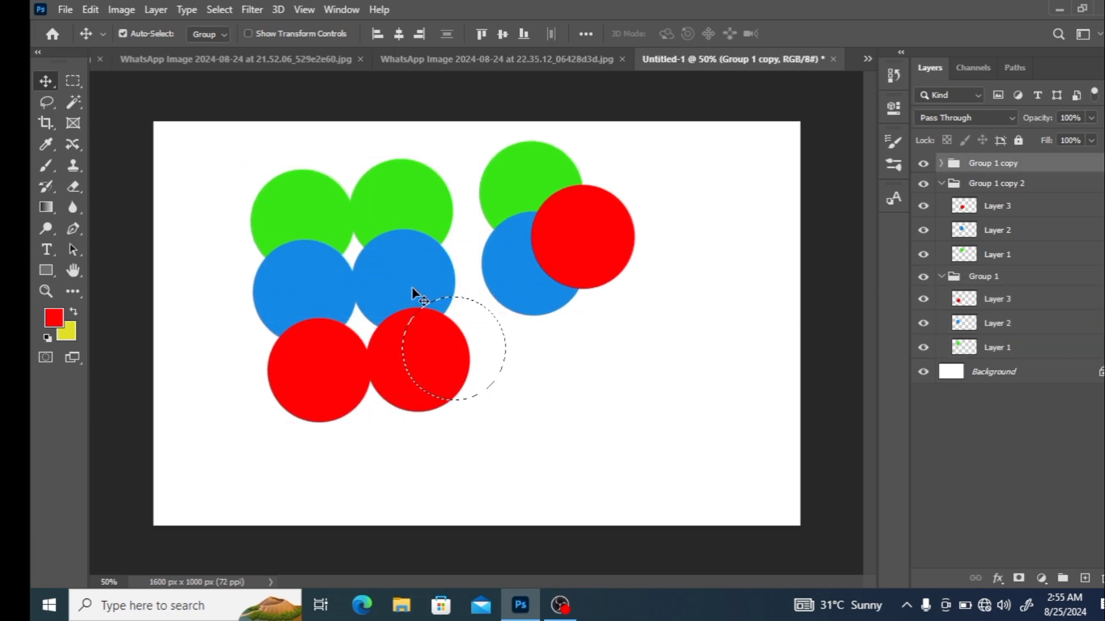
mouse_move(412, 286)
mouse_down()
mouse_move(435, 287)
mouse_move(416, 300)
mouse_up()
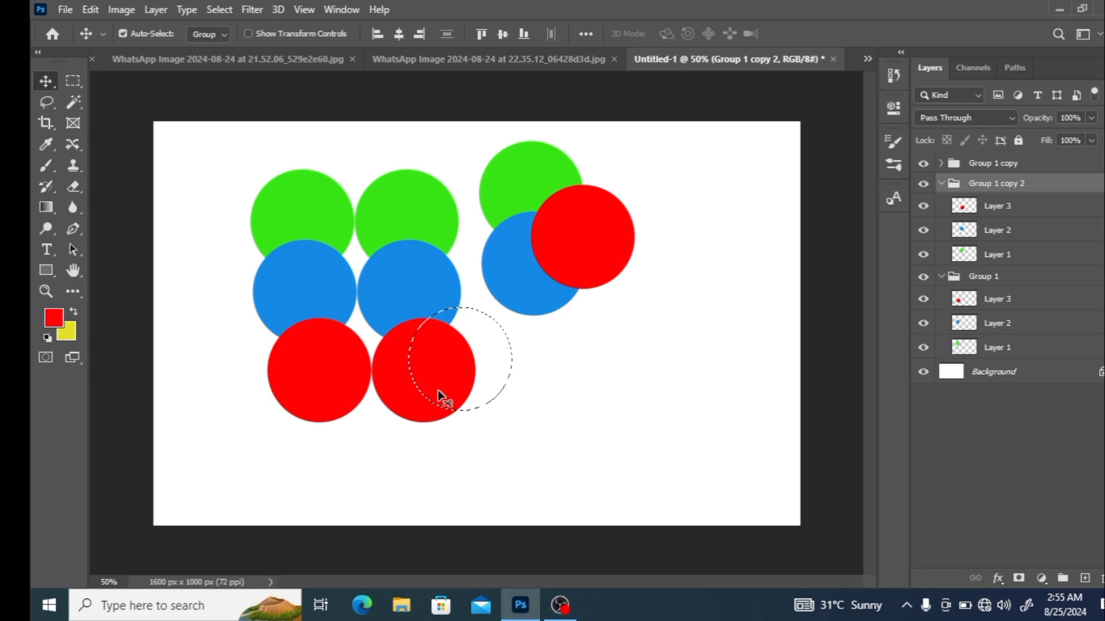
drag(432, 367, 439, 355)
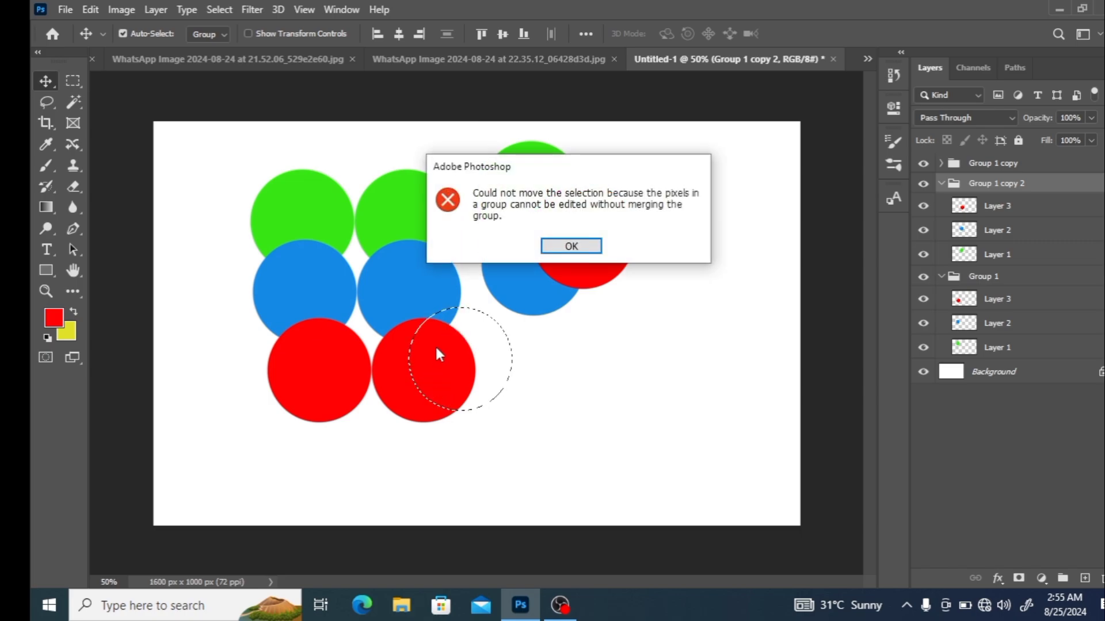
click(578, 247)
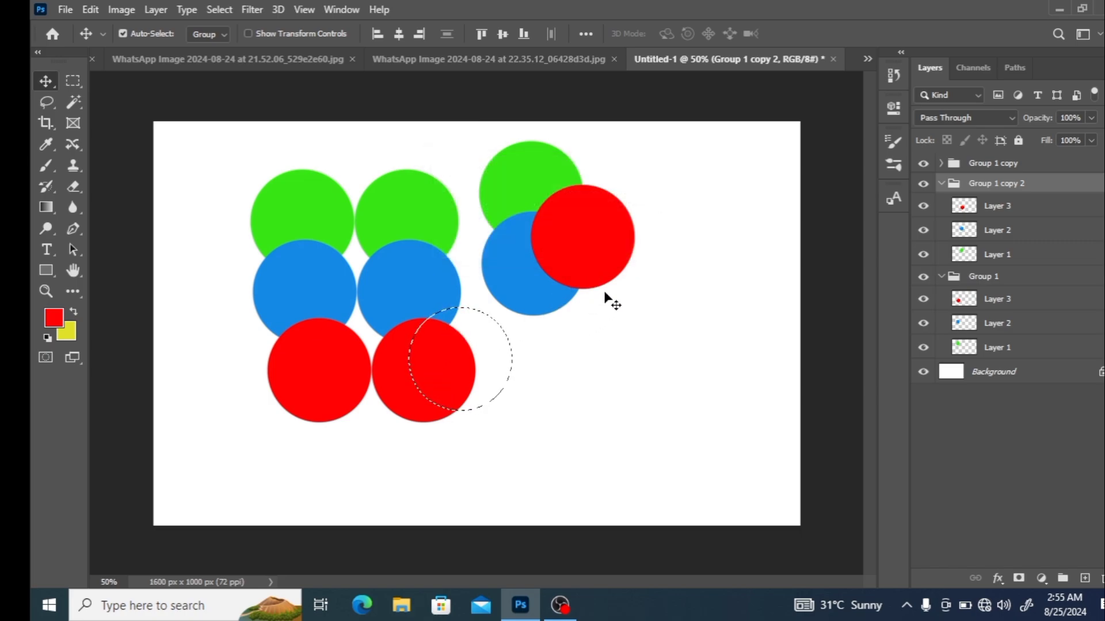